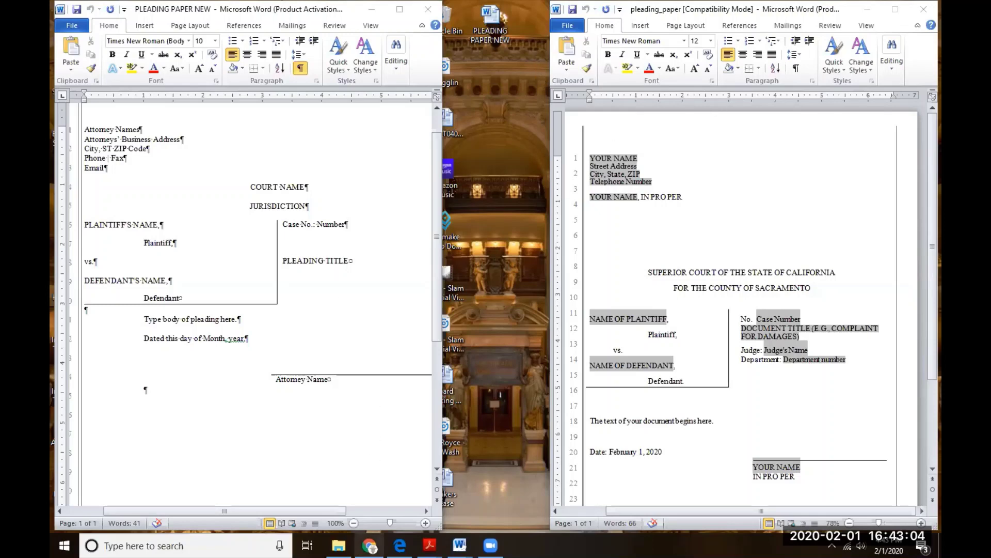
- Switch to Chrome and search Google for "pleading paper" in a new tab
{"action": "left_click", "coordinate": [369, 545]}
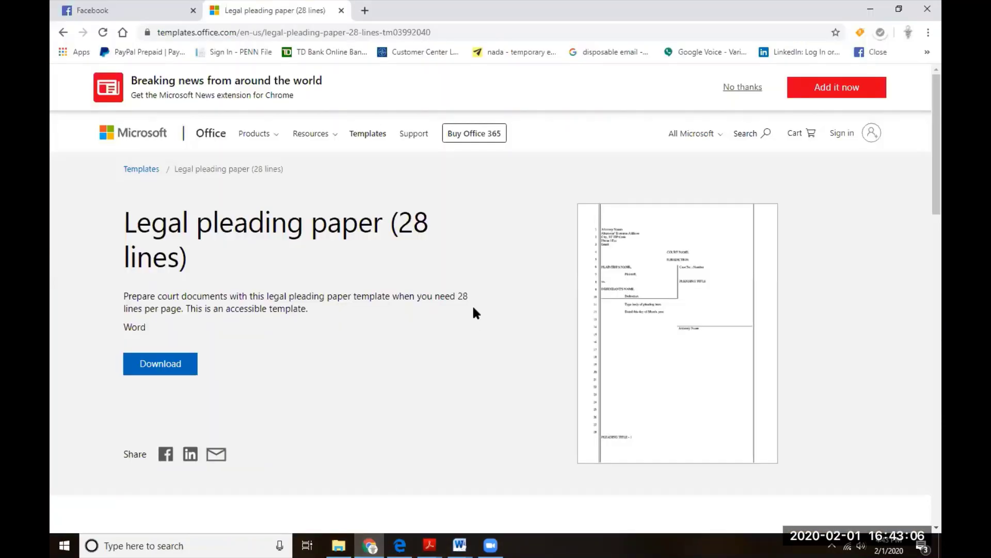
{"action": "left_click", "coordinate": [365, 11]}
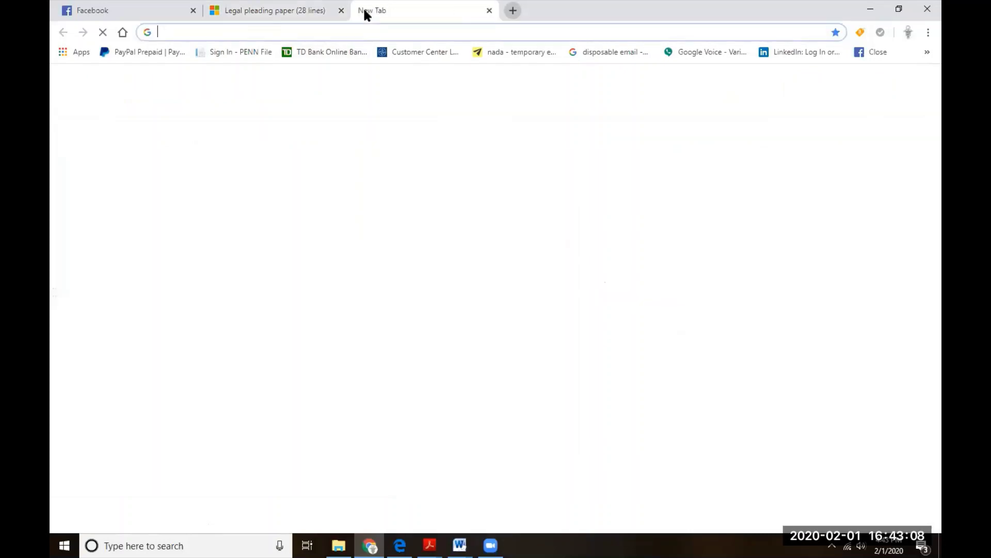
{"action": "type", "text": "pleadi"}
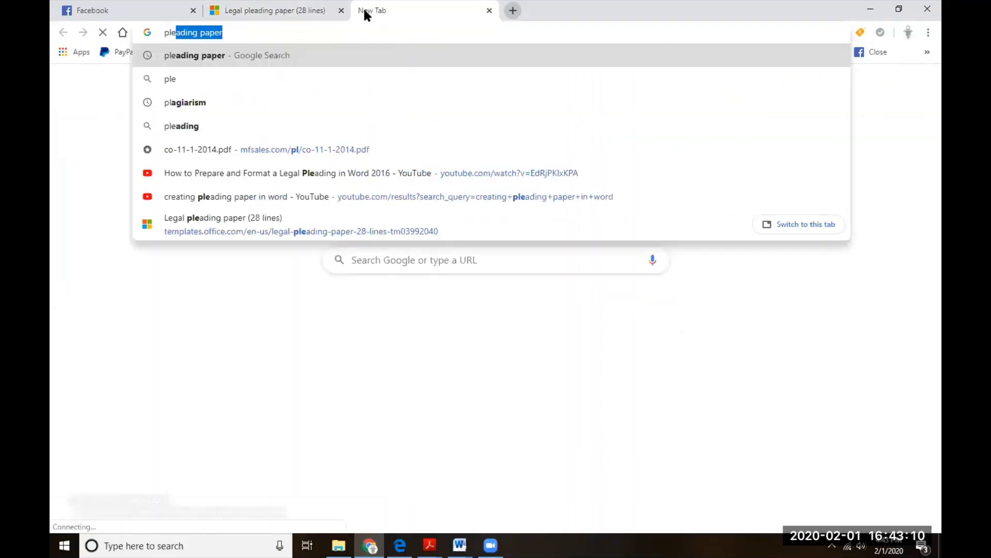
{"action": "type", "text": "ng "}
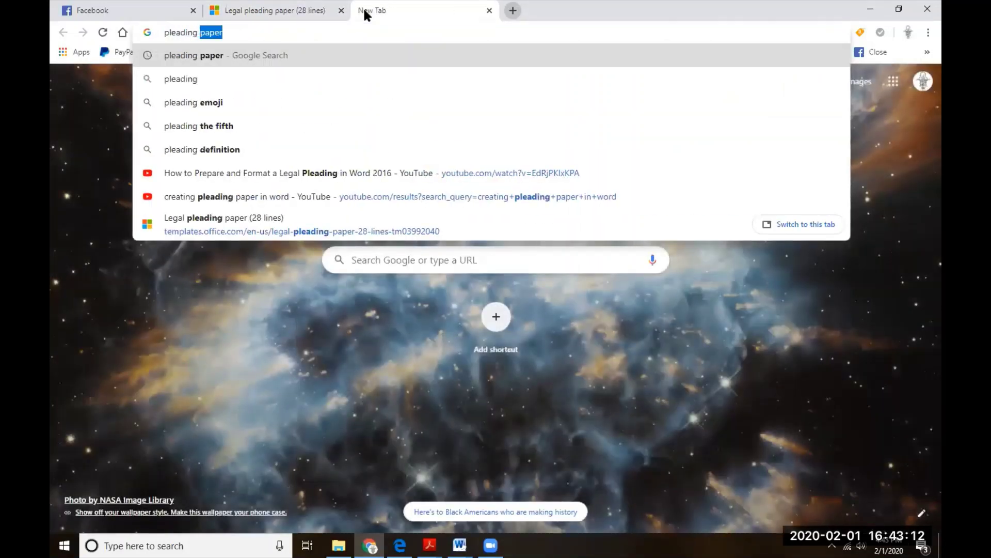
{"action": "type", "text": "paper"}
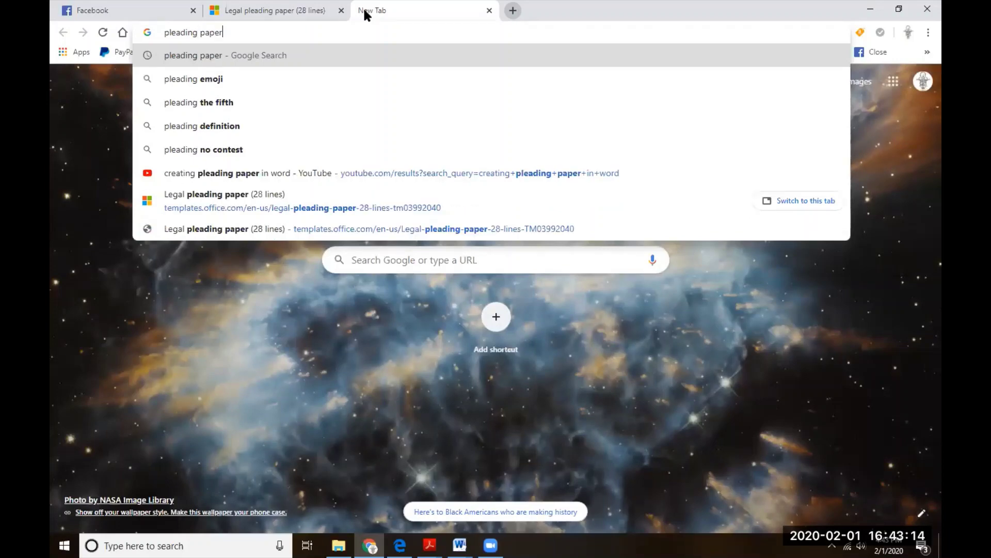
{"action": "key", "text": "Return"}
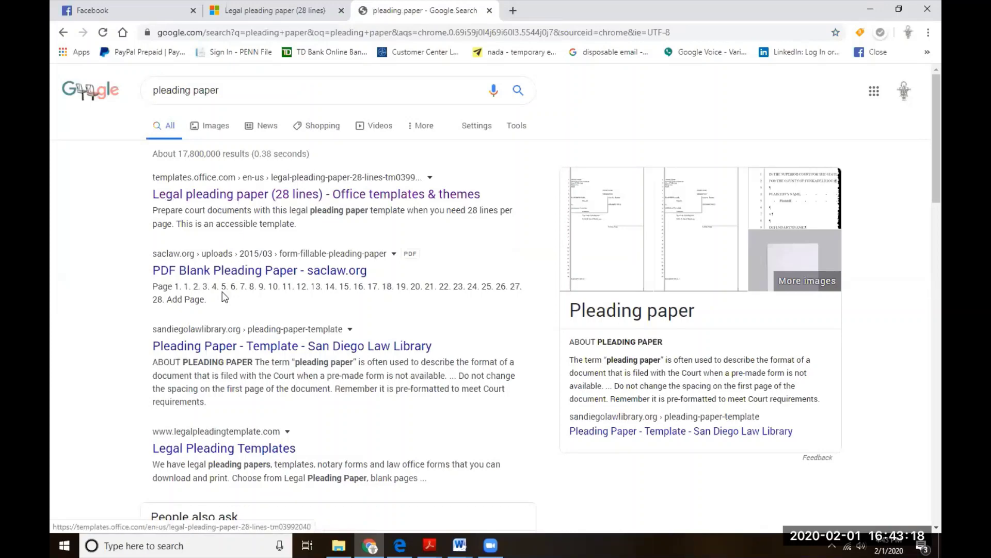
- Look through the pleading paper search results, from the web templates and videos down to the related searches
{"action": "scroll", "coordinate": [221, 359], "scroll_direction": "down", "scroll_amount": 4}
{"action": "scroll", "coordinate": [220, 359], "scroll_direction": "down", "scroll_amount": 3}
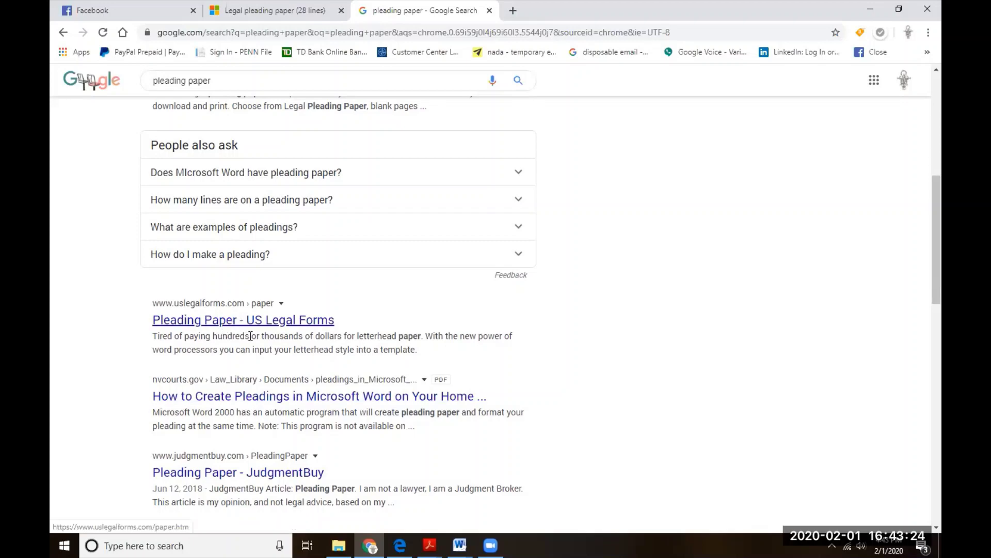
{"action": "scroll", "coordinate": [243, 424], "scroll_direction": "down", "scroll_amount": 5}
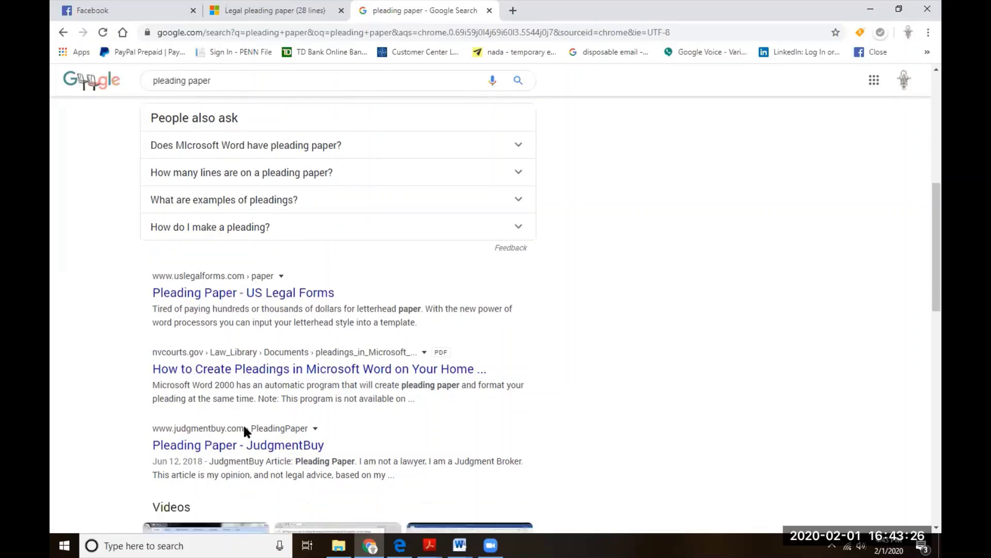
{"action": "scroll", "coordinate": [245, 433], "scroll_direction": "down", "scroll_amount": 4}
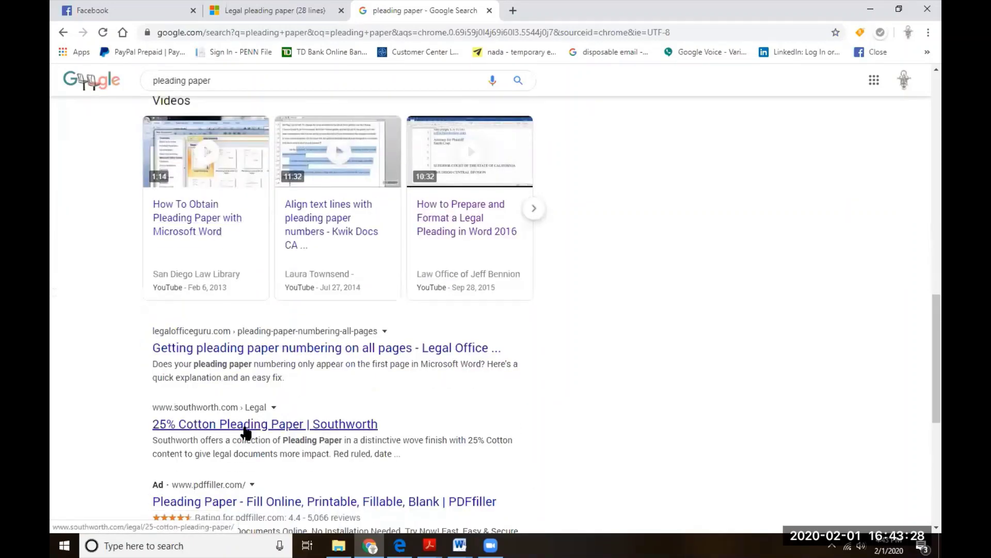
{"action": "scroll", "coordinate": [246, 433], "scroll_direction": "down", "scroll_amount": 2}
{"action": "scroll", "coordinate": [246, 432], "scroll_direction": "down", "scroll_amount": 2}
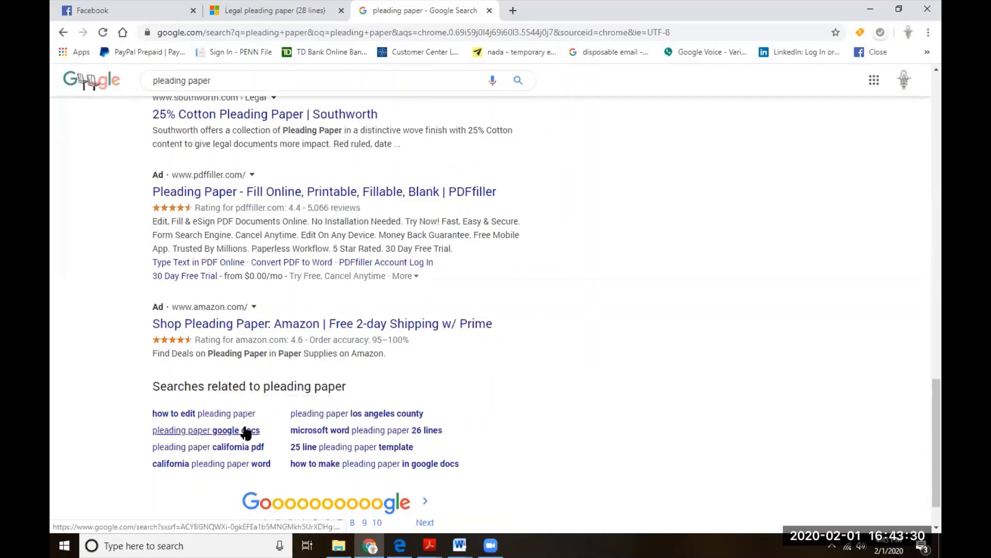
{"action": "scroll", "coordinate": [299, 298], "scroll_direction": "up", "scroll_amount": 7}
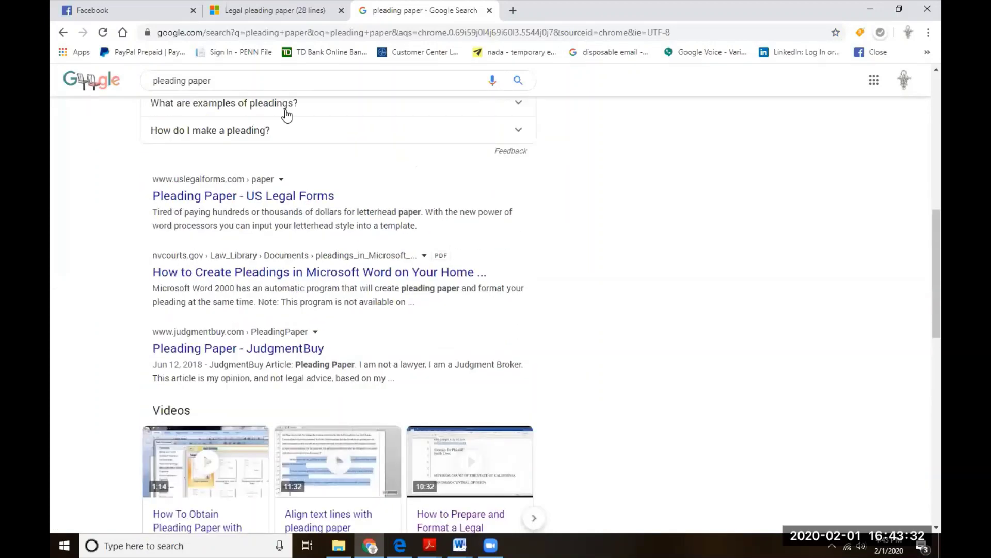
- Search Google for "pleading paper definition" and review the featured definition and the results below it
{"action": "left_click", "coordinate": [258, 86]}
{"action": "type", "text": "def"}
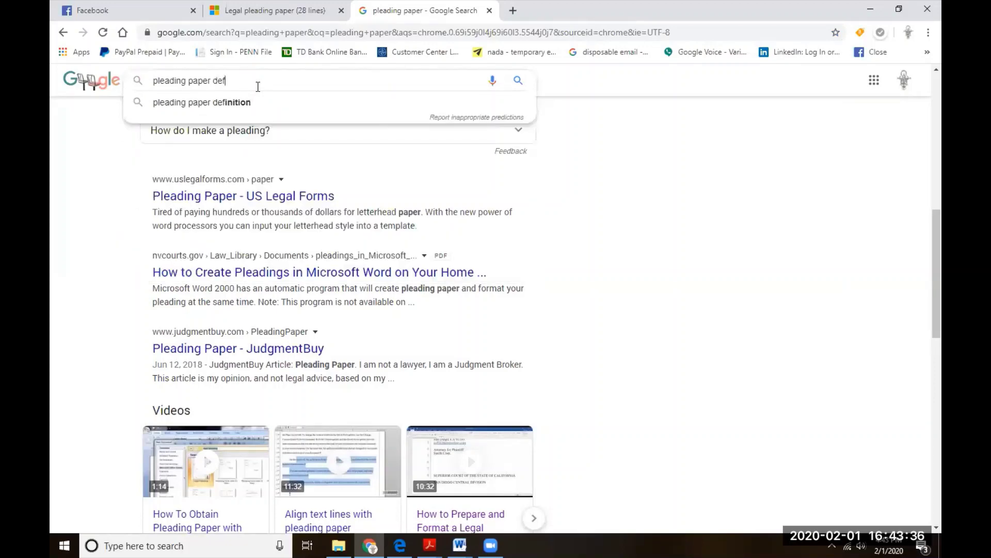
{"action": "left_click", "coordinate": [246, 102]}
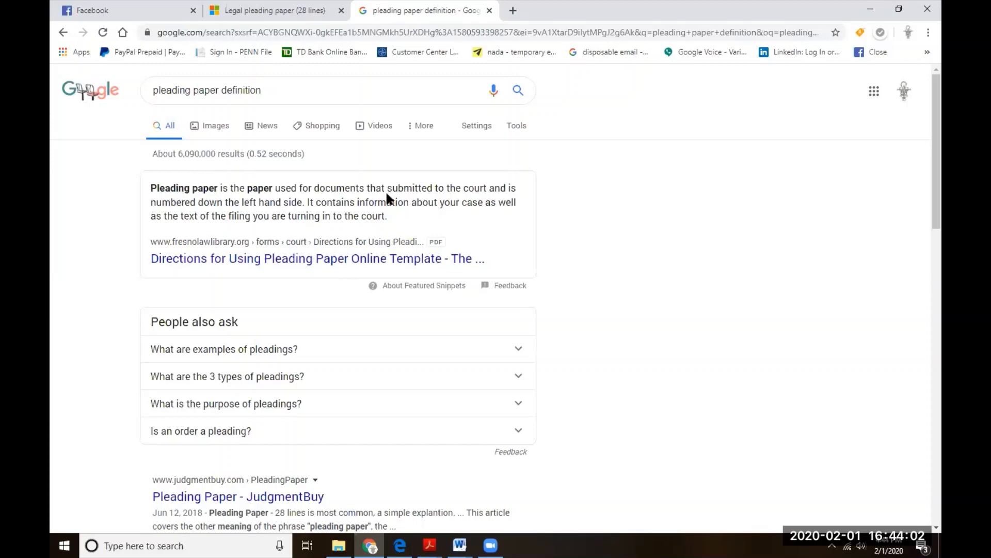
{"action": "scroll", "coordinate": [311, 338], "scroll_direction": "down", "scroll_amount": 5}
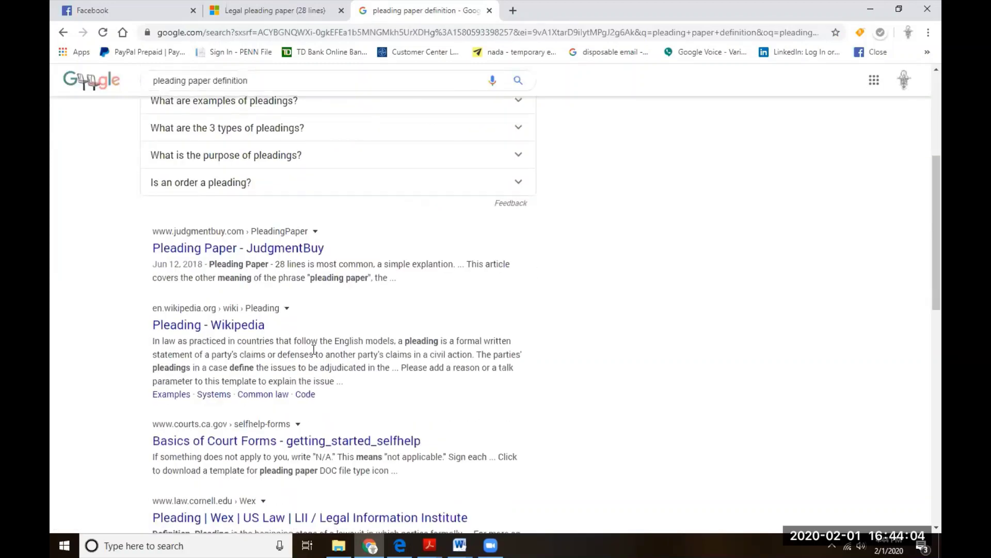
{"action": "scroll", "coordinate": [313, 350], "scroll_direction": "down", "scroll_amount": 2}
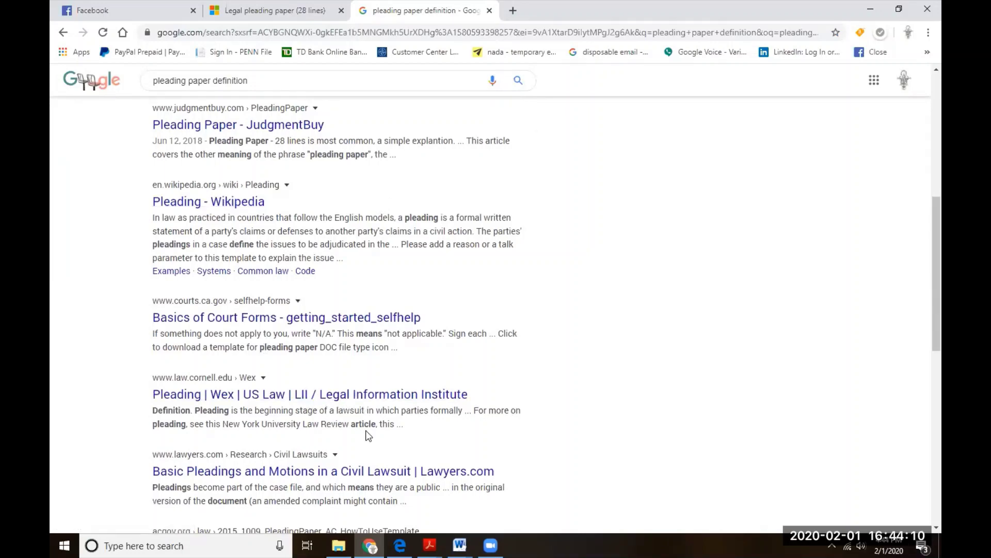
{"action": "scroll", "coordinate": [351, 397], "scroll_direction": "up", "scroll_amount": 6}
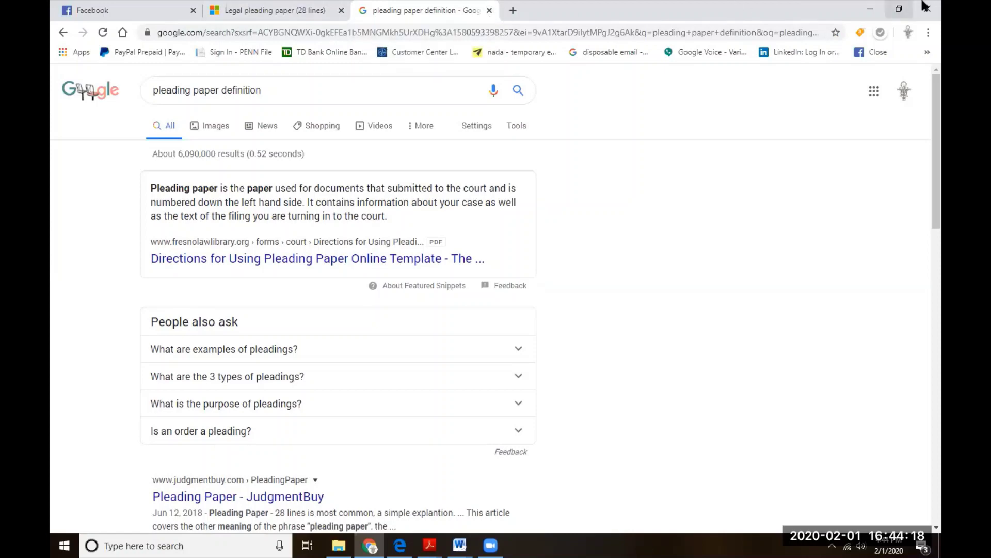
- Return to Word and view the PLEADING PAPER NEW template maximized before restoring its side-by-side window size
{"action": "left_click", "coordinate": [871, 9]}
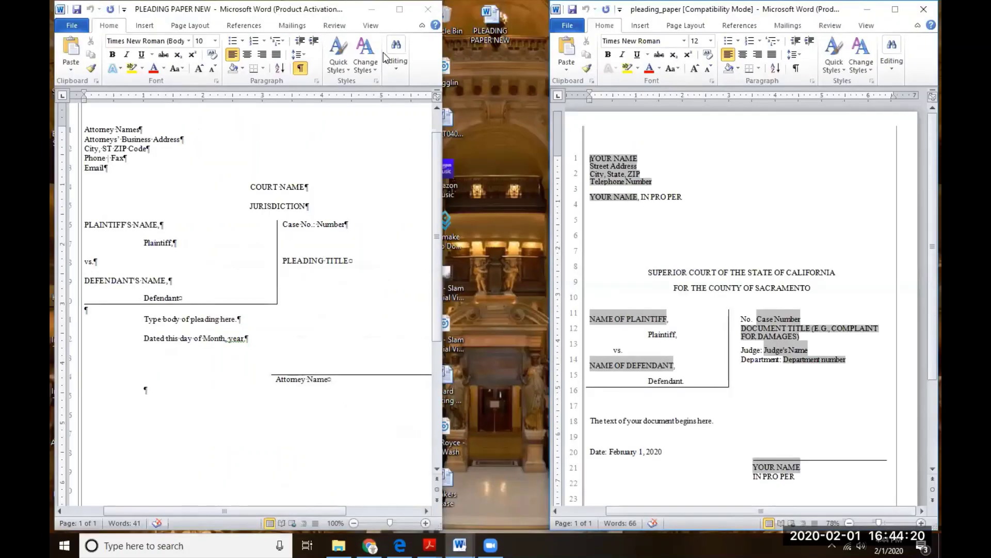
{"action": "left_click", "coordinate": [399, 10]}
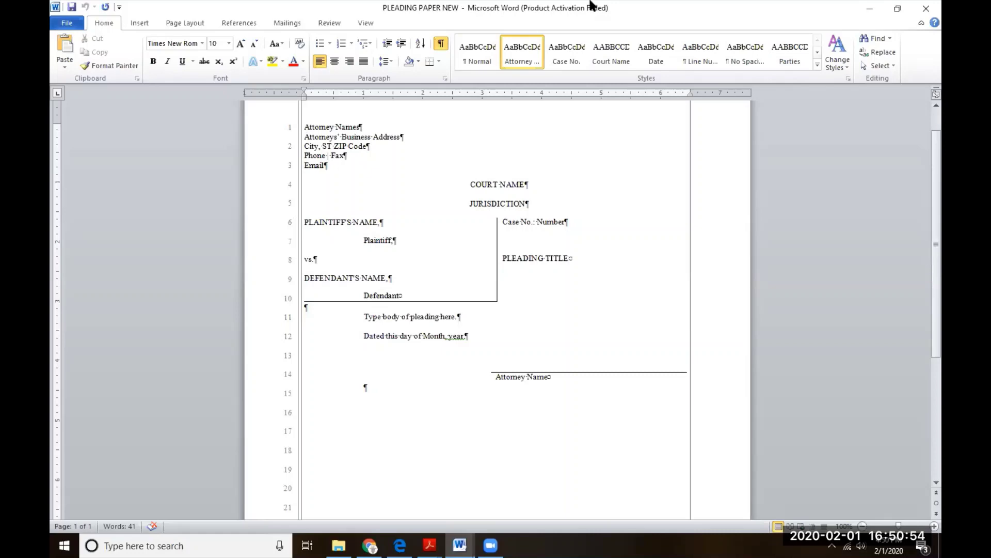
{"action": "left_click", "coordinate": [899, 12]}
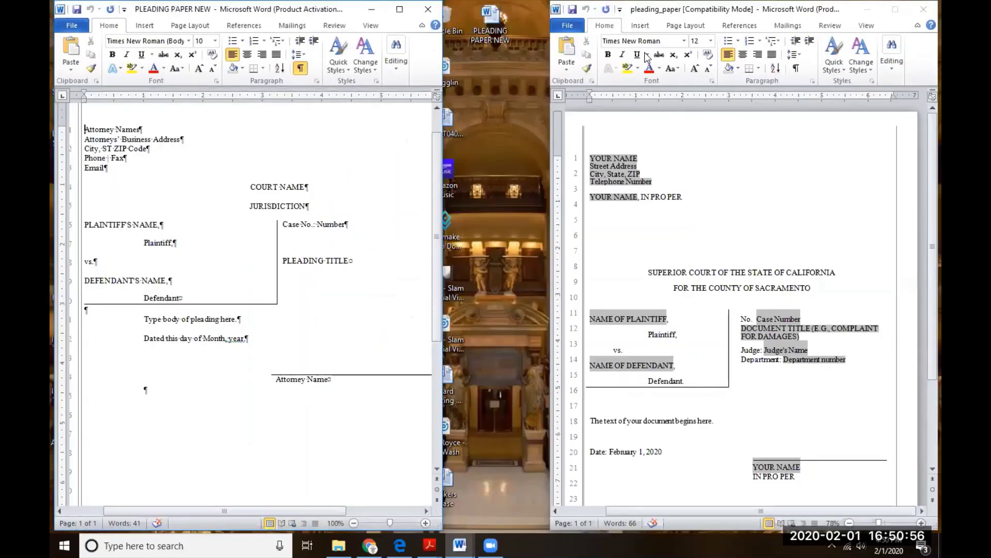
{"action": "left_click", "coordinate": [856, 14]}
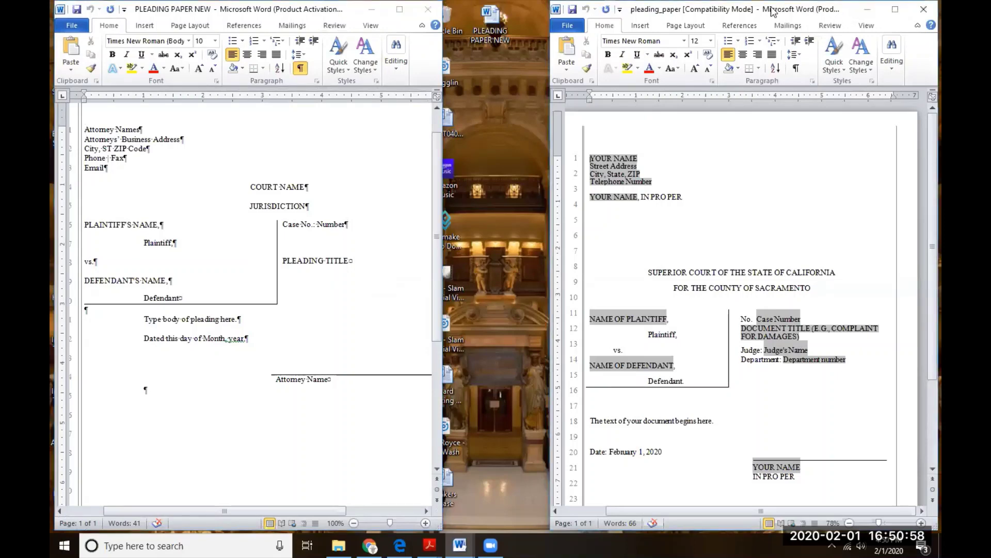
- Maximize the pleading_paper document and examine its numbered lines, caption, signature block and footer
{"action": "left_click", "coordinate": [895, 9]}
{"action": "scroll", "coordinate": [372, 170], "scroll_direction": "down", "scroll_amount": 5}
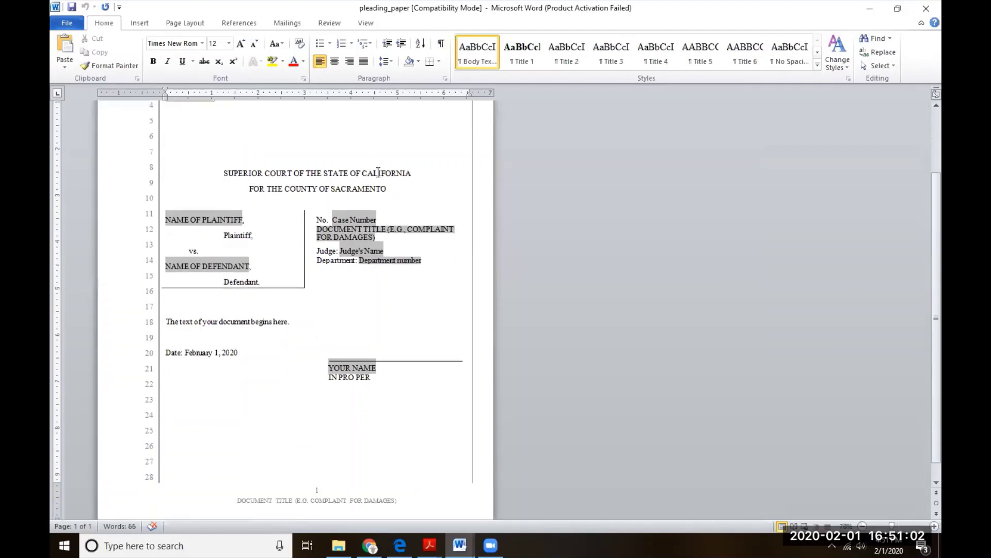
{"action": "scroll", "coordinate": [390, 174], "scroll_direction": "up", "scroll_amount": 4}
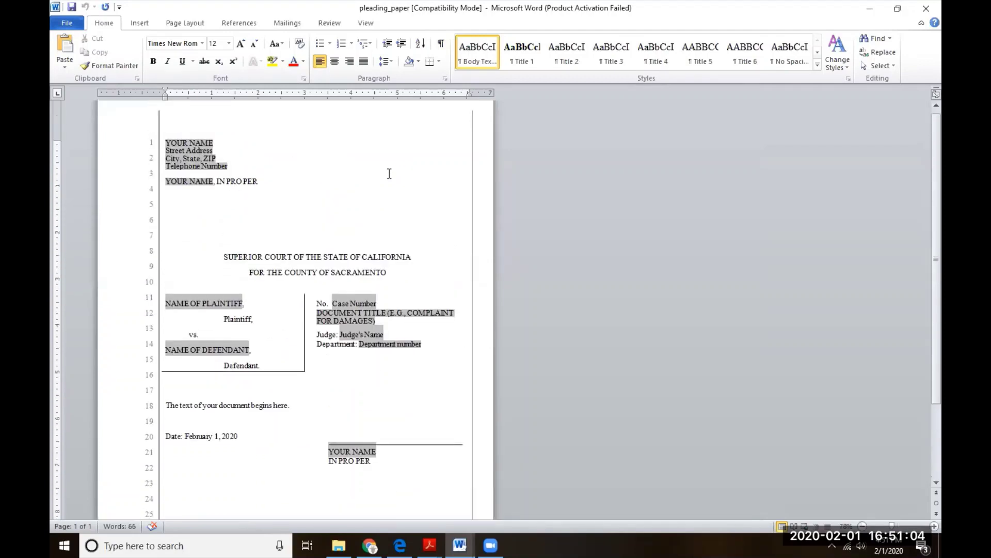
{"action": "scroll", "coordinate": [403, 174], "scroll_direction": "down", "scroll_amount": 4}
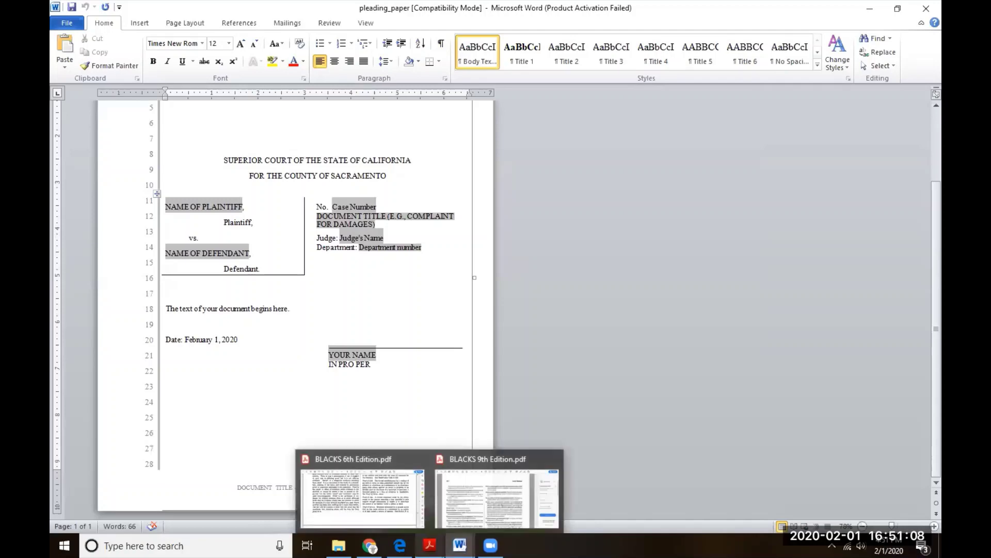
- Bring up the Yonkers Cease document, review its three pages as an example of completed pleading paper, and minimize it
{"action": "mouse_move", "coordinate": [460, 545]}
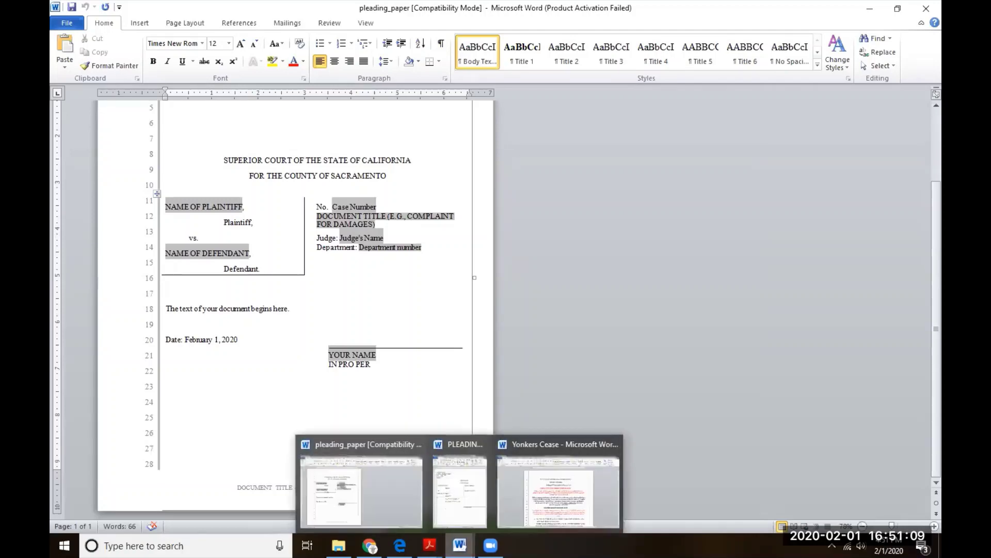
{"action": "left_click", "coordinate": [539, 444]}
{"action": "scroll", "coordinate": [510, 360], "scroll_direction": "down", "scroll_amount": 10}
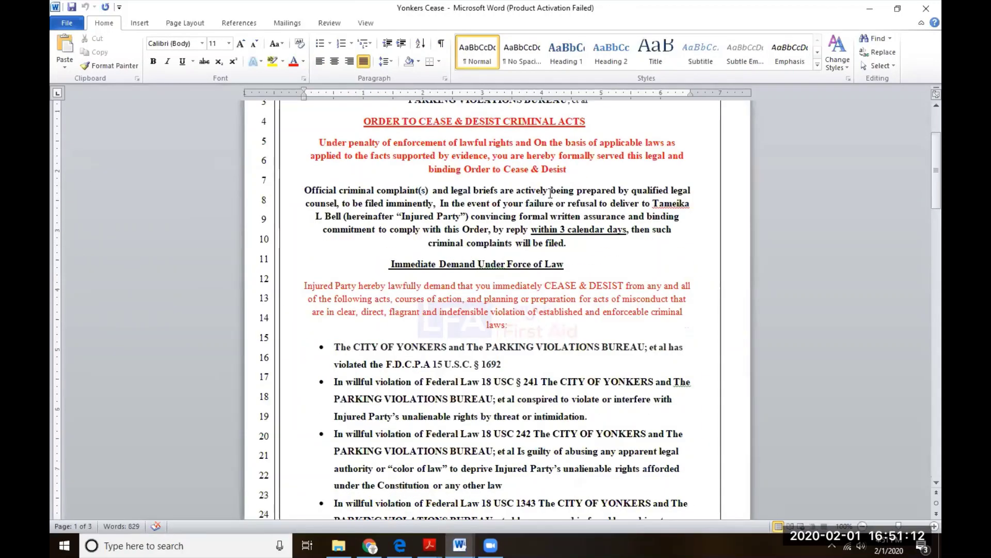
{"action": "scroll", "coordinate": [551, 199], "scroll_direction": "down", "scroll_amount": 15}
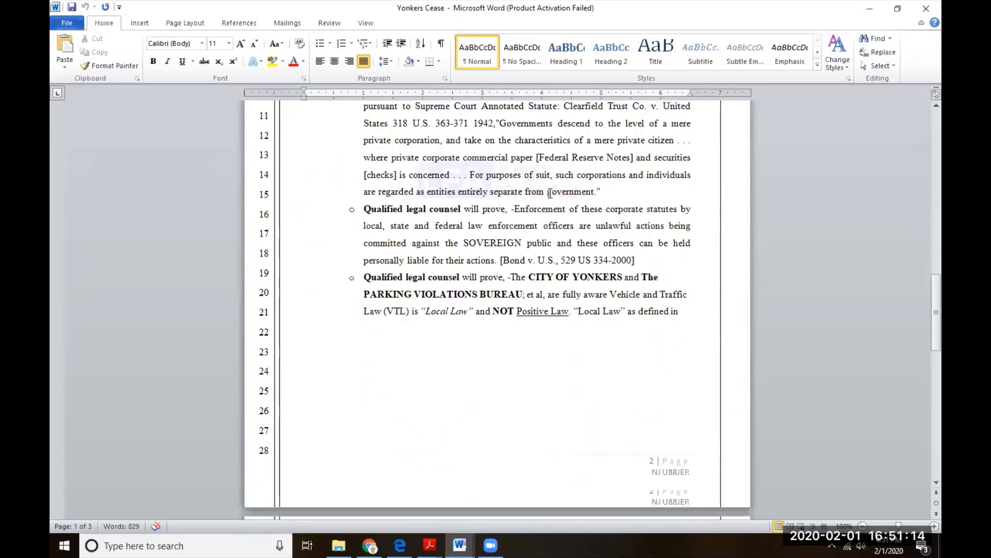
{"action": "scroll", "coordinate": [551, 196], "scroll_direction": "down", "scroll_amount": 5}
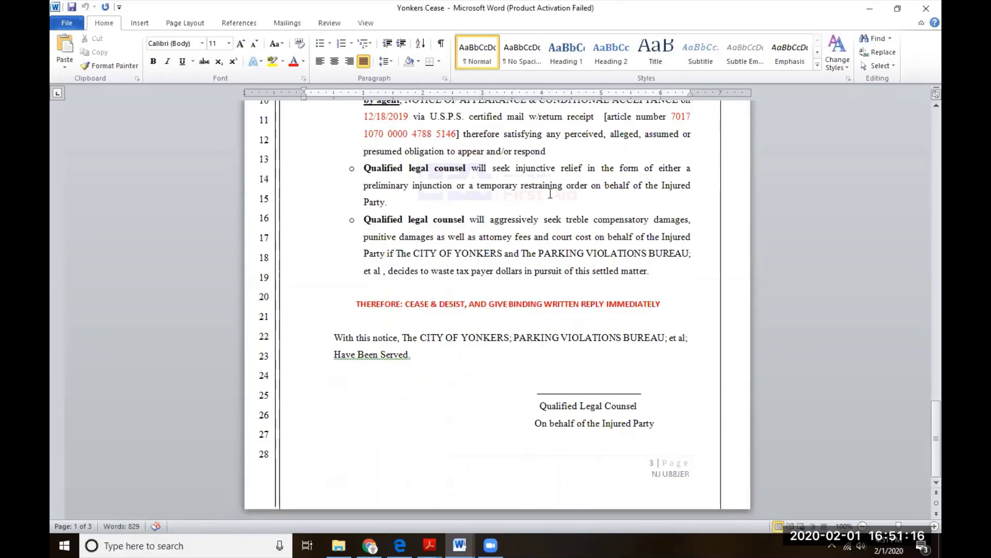
{"action": "scroll", "coordinate": [551, 194], "scroll_direction": "up", "scroll_amount": 15}
{"action": "scroll", "coordinate": [550, 193], "scroll_direction": "up", "scroll_amount": 15}
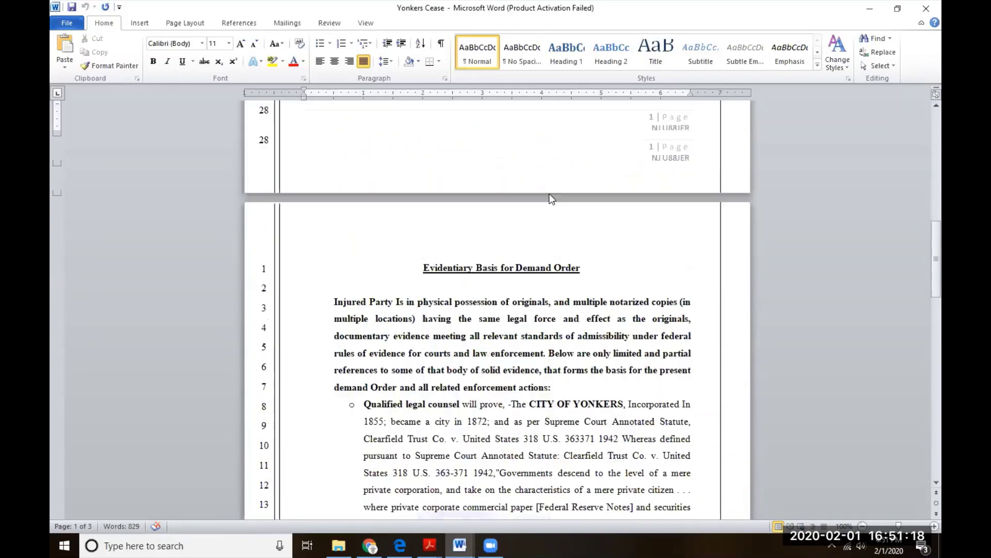
{"action": "scroll", "coordinate": [550, 193], "scroll_direction": "up", "scroll_amount": 4}
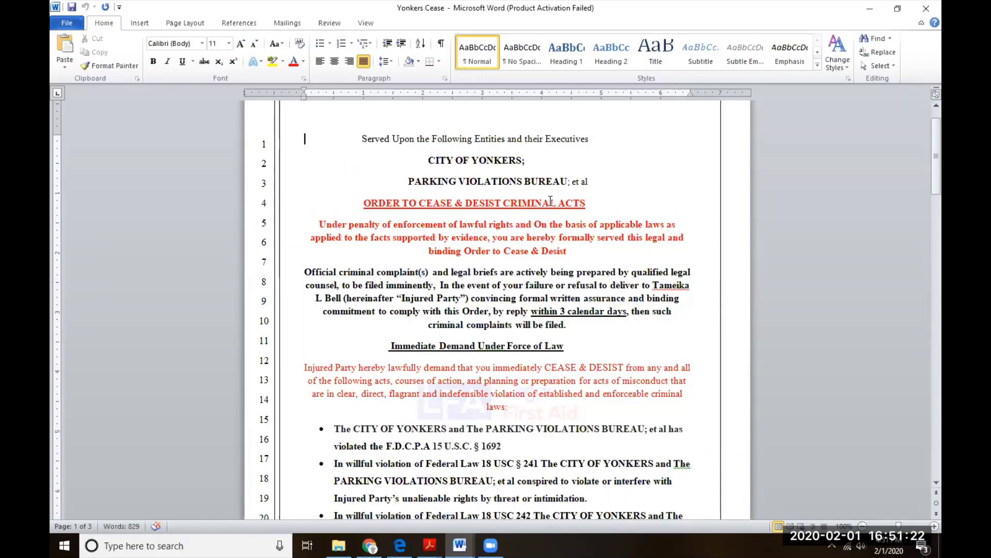
{"action": "scroll", "coordinate": [550, 200], "scroll_direction": "up", "scroll_amount": 1}
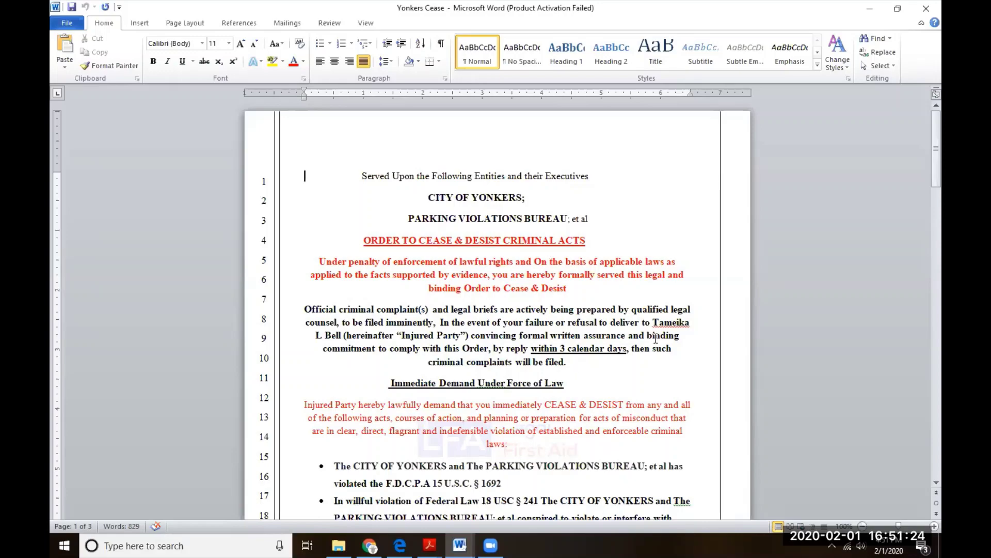
{"action": "scroll", "coordinate": [480, 307], "scroll_direction": "down", "scroll_amount": 4}
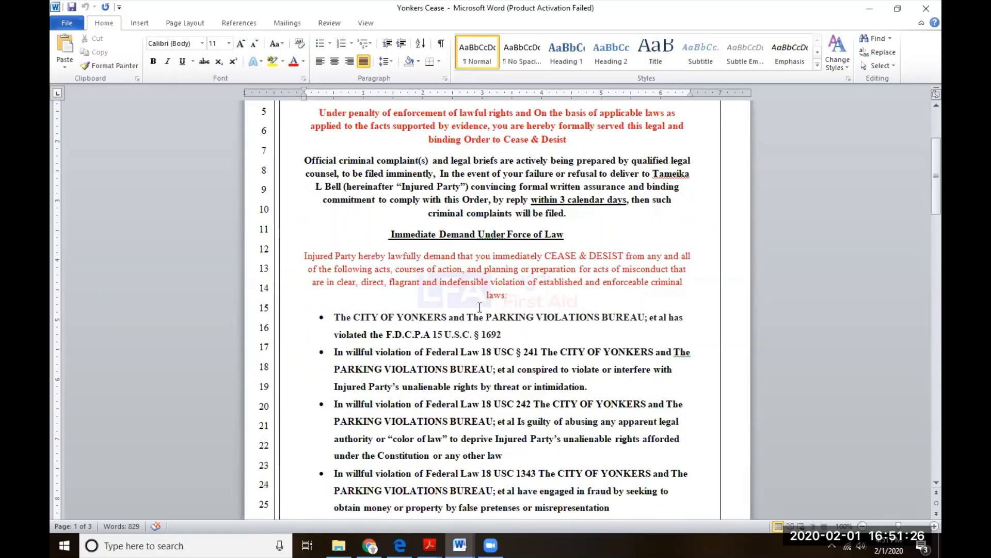
{"action": "scroll", "coordinate": [480, 307], "scroll_direction": "up", "scroll_amount": 5}
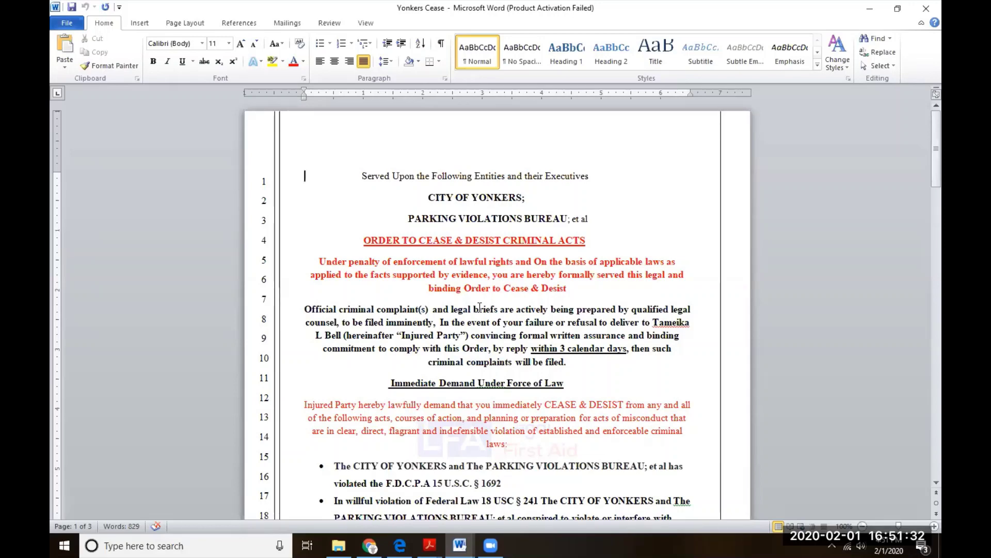
{"action": "scroll", "coordinate": [754, 174], "scroll_direction": "down", "scroll_amount": 2}
{"action": "scroll", "coordinate": [750, 173], "scroll_direction": "up", "scroll_amount": 2}
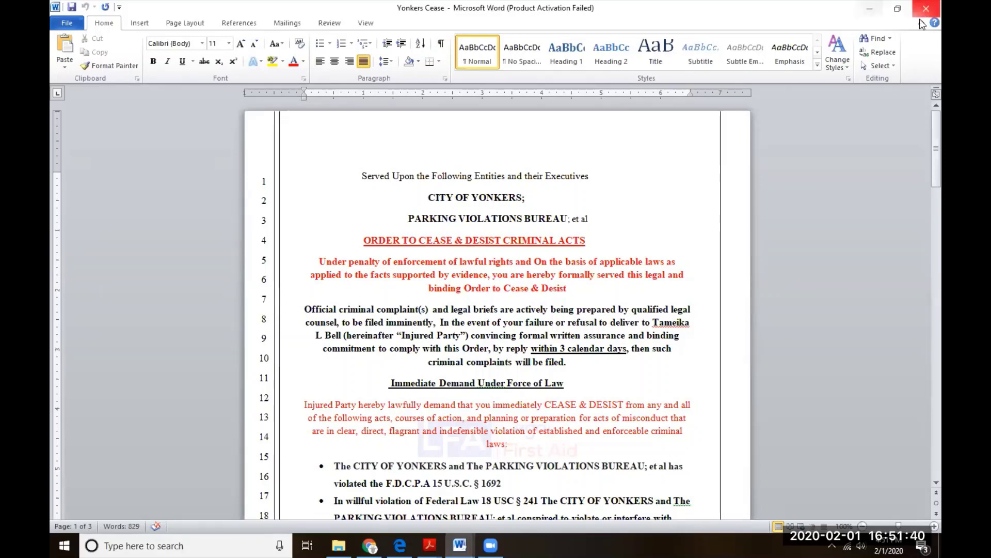
{"action": "left_click", "coordinate": [871, 9]}
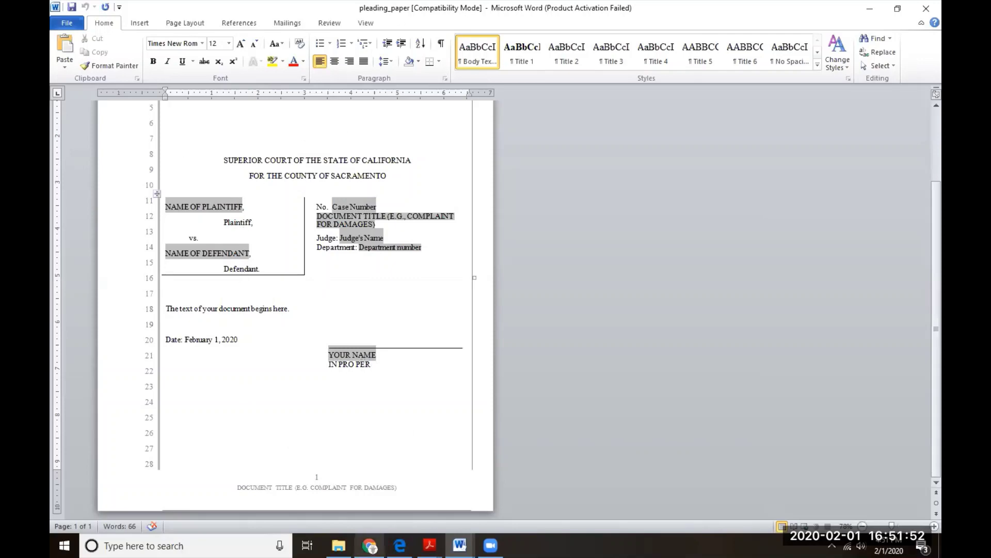
- Switch to Chrome to show Microsoft's Legal pleading paper (28 lines) template page, and return to the pleading_paper document in Word
{"action": "left_click", "coordinate": [370, 544]}
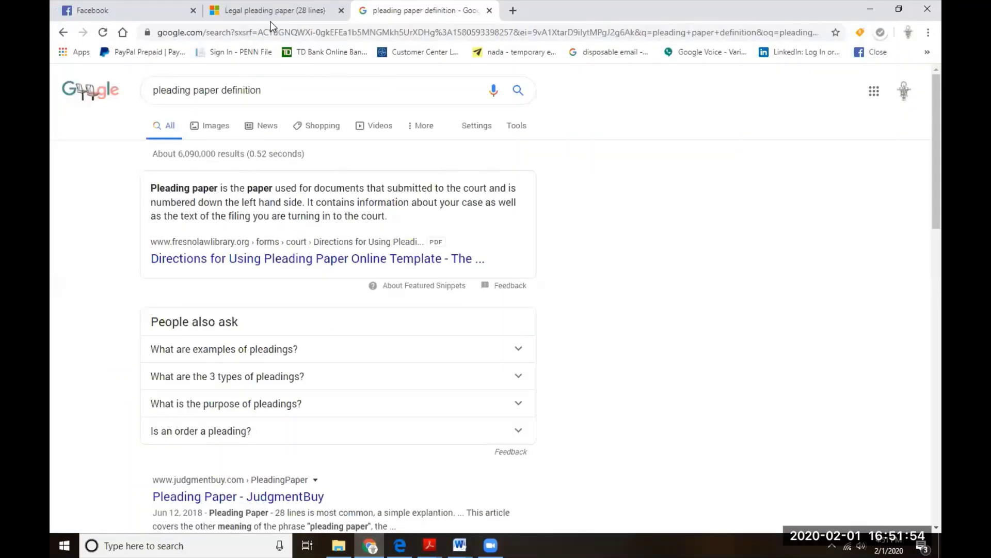
{"action": "left_click", "coordinate": [253, 7]}
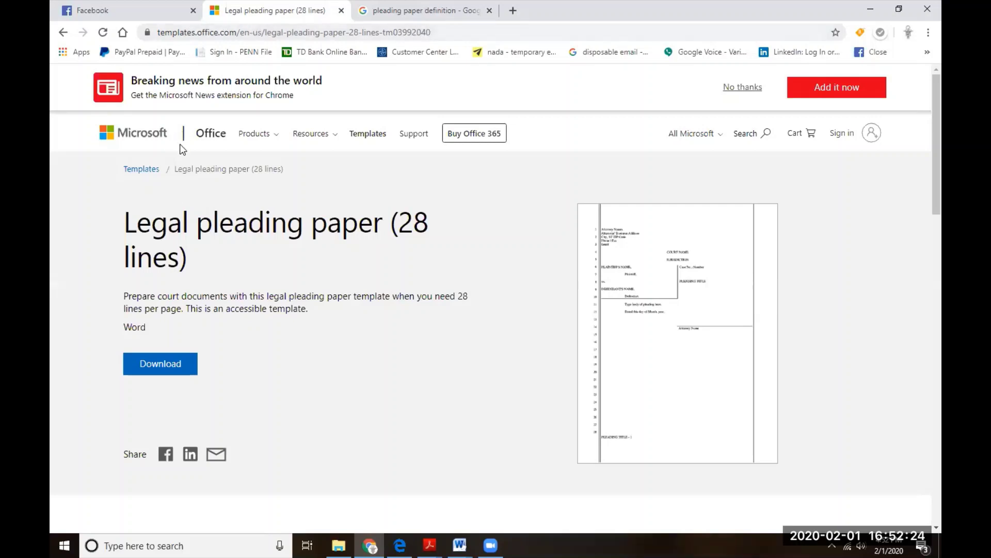
{"action": "left_click", "coordinate": [159, 371]}
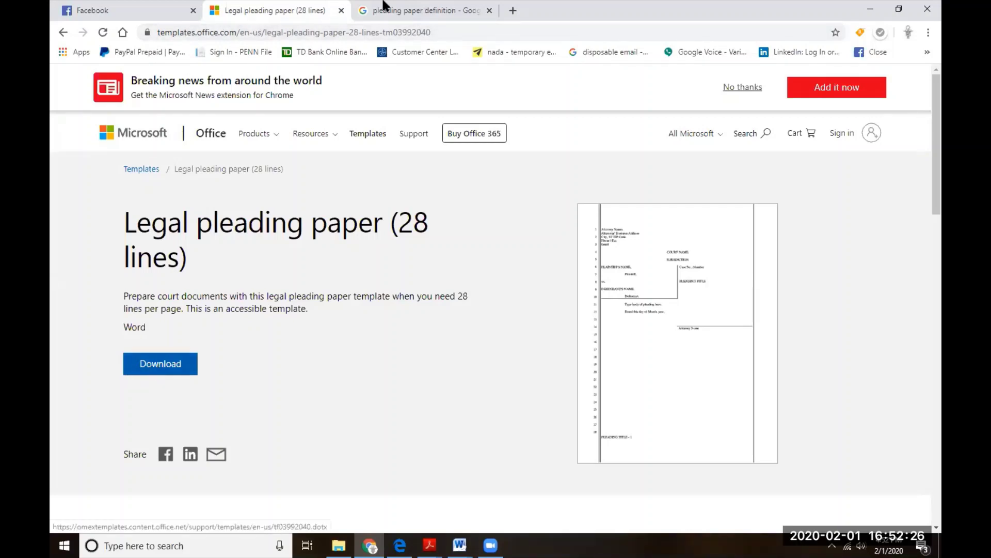
{"action": "left_click", "coordinate": [460, 545]}
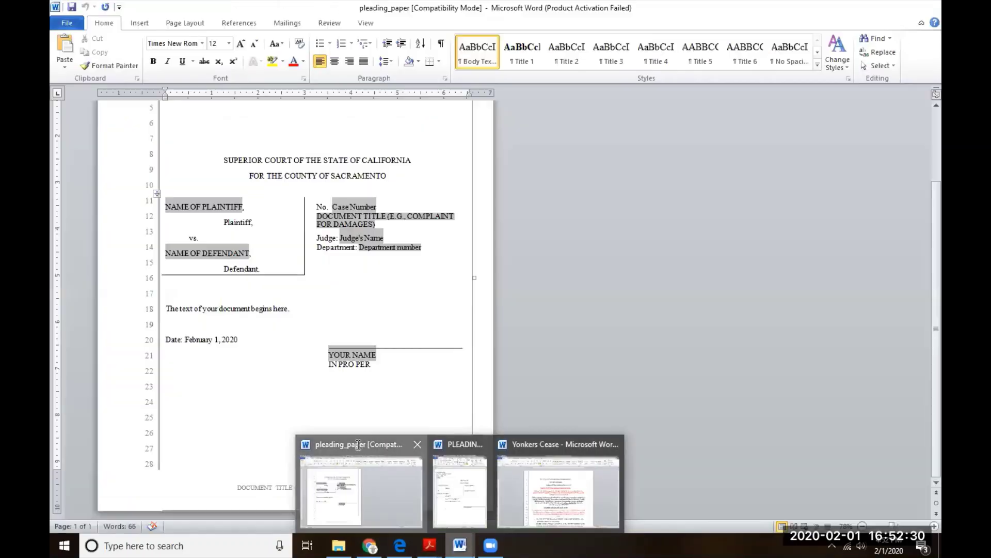
{"action": "left_click", "coordinate": [358, 445]}
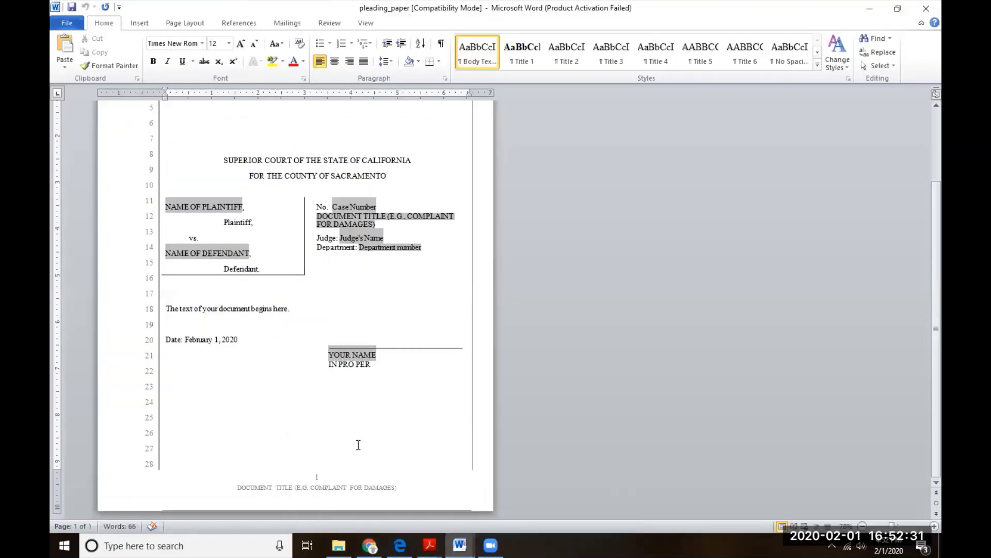
- Replace the plaintiff's name placeholder in the caption with sample text
{"action": "left_click", "coordinate": [336, 206]}
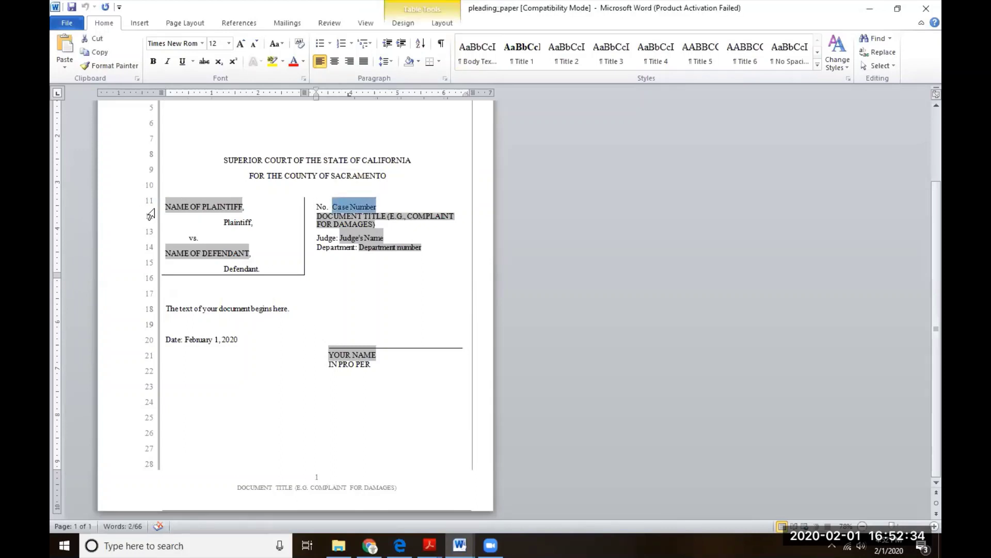
{"action": "left_click", "coordinate": [168, 206]}
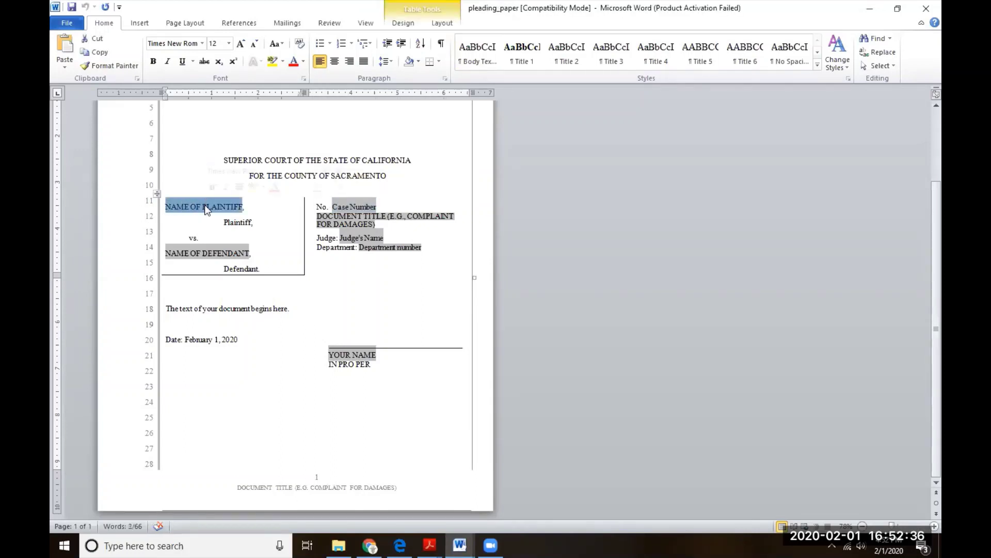
{"action": "type", "text": "b"}
{"action": "key", "text": "BackSpace"}
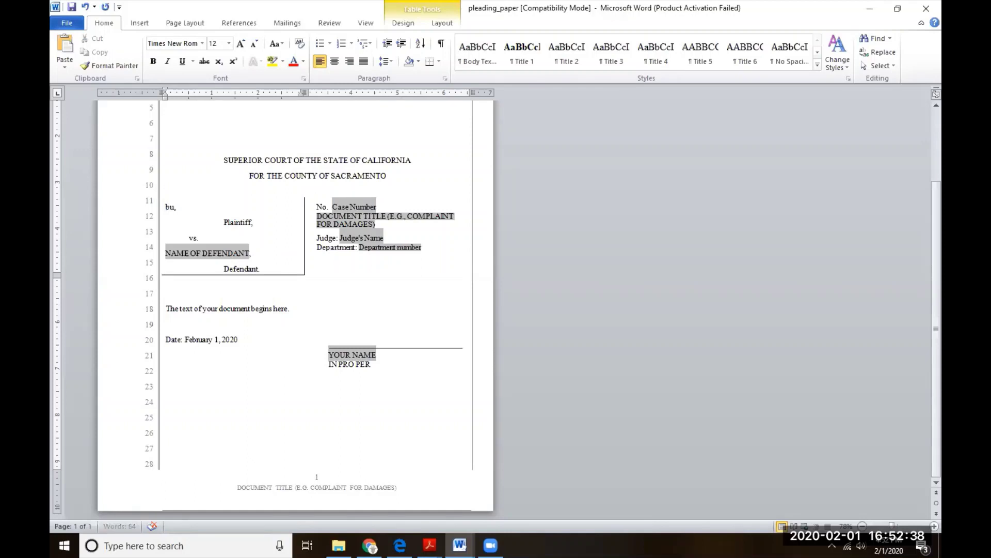
{"action": "type", "text": "Budj,"}
{"action": "key", "text": "BackSpace"}
{"action": "type", "text": ","}
- Delete the court heading and caption table, plus the body text, date and signature block beneath them
{"action": "left_click_drag", "start_coordinate": [223, 157], "coordinate": [356, 263]}
{"action": "key", "text": "Delete"}
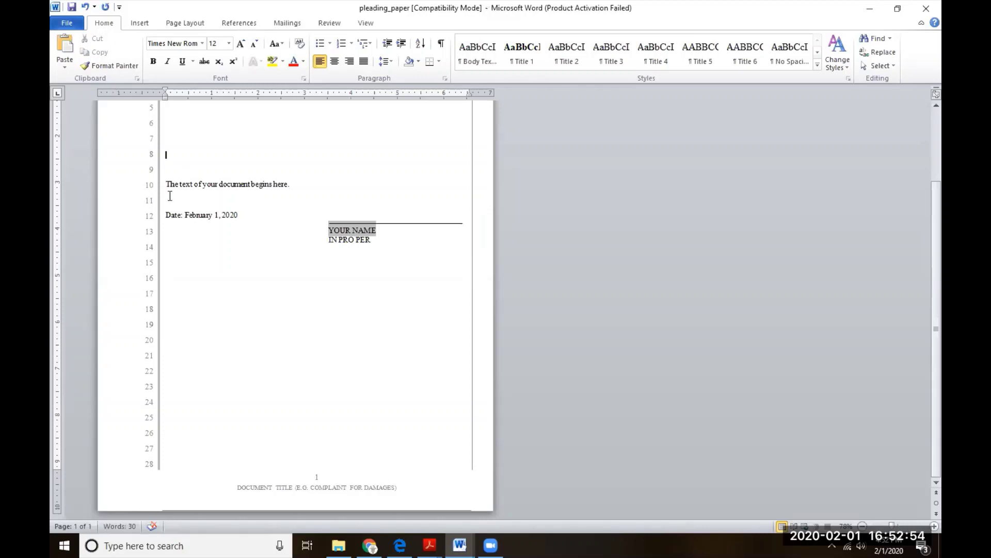
{"action": "left_click_drag", "start_coordinate": [165, 184], "coordinate": [382, 247]}
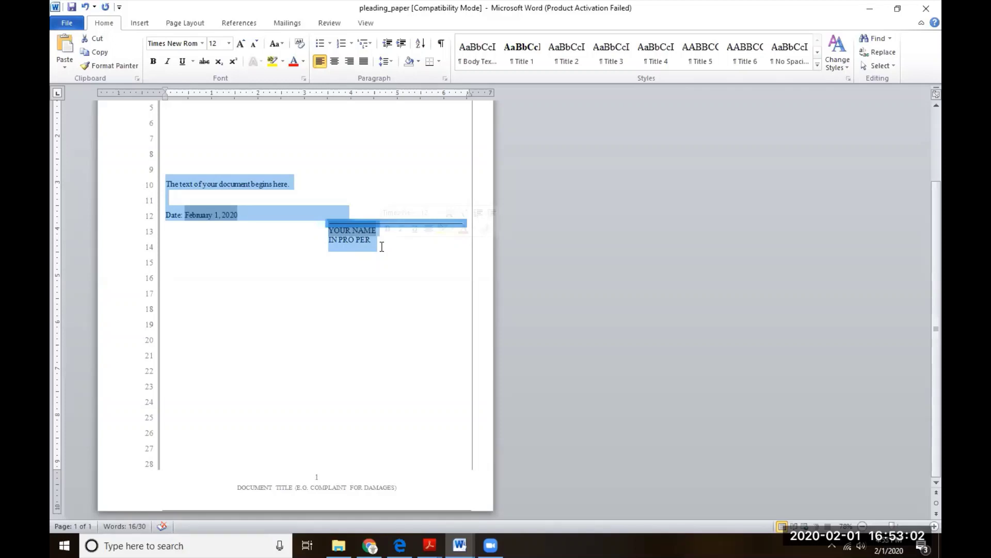
{"action": "key", "text": "Delete"}
- Delete the name, address and telephone placeholders and the IN PRO PER line from the start of the page
{"action": "scroll", "coordinate": [334, 248], "scroll_direction": "up", "scroll_amount": 4}
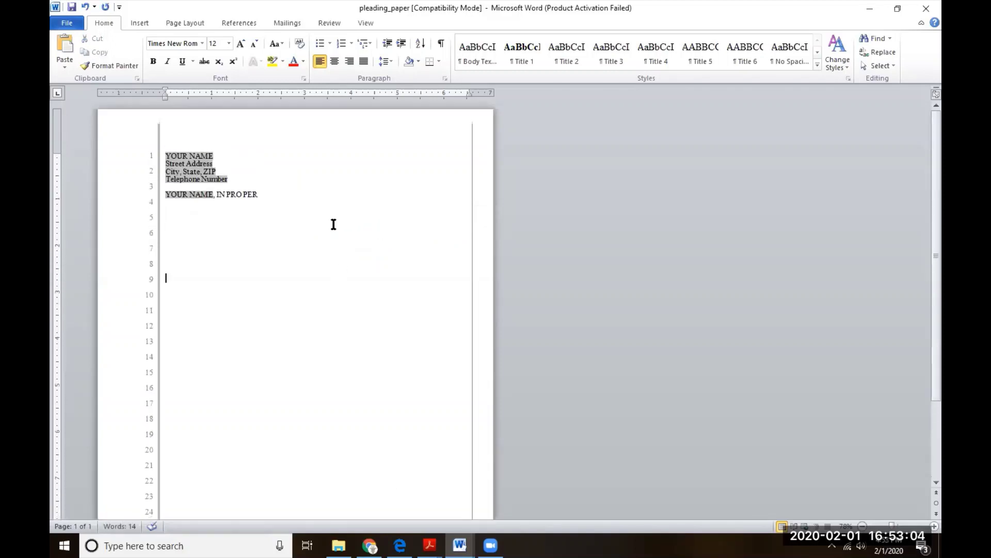
{"action": "left_click_drag", "start_coordinate": [268, 192], "coordinate": [170, 155]}
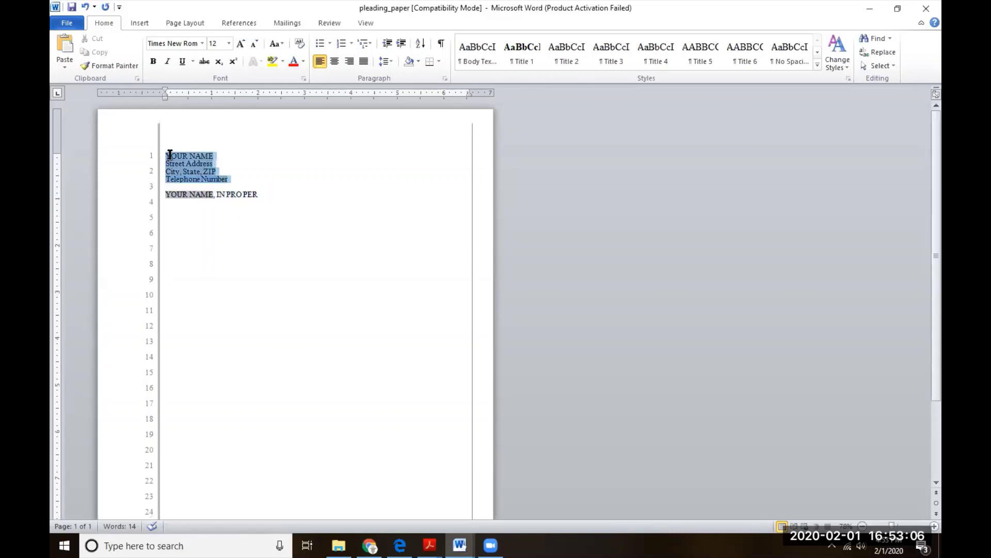
{"action": "key", "text": "Delete"}
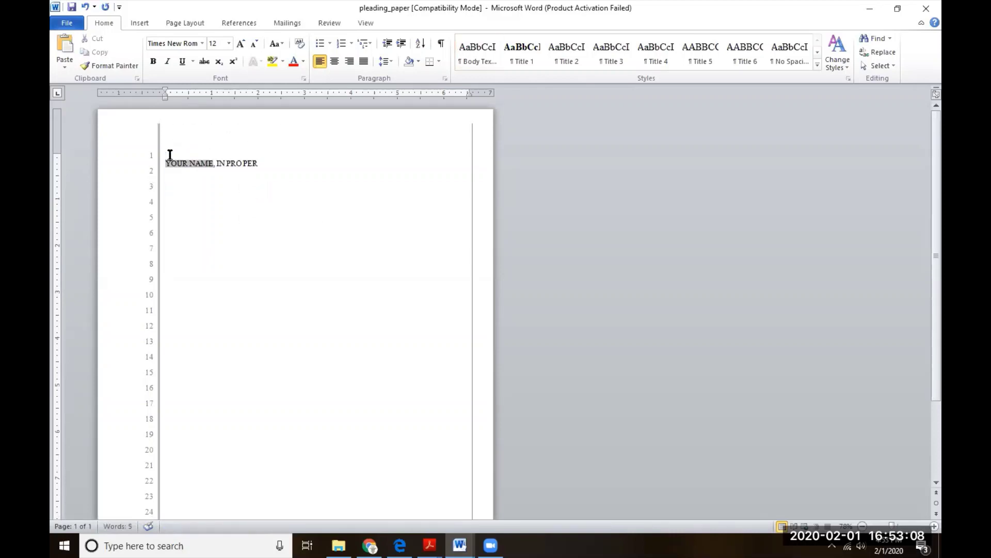
{"action": "left_click_drag", "start_coordinate": [264, 169], "coordinate": [203, 155]}
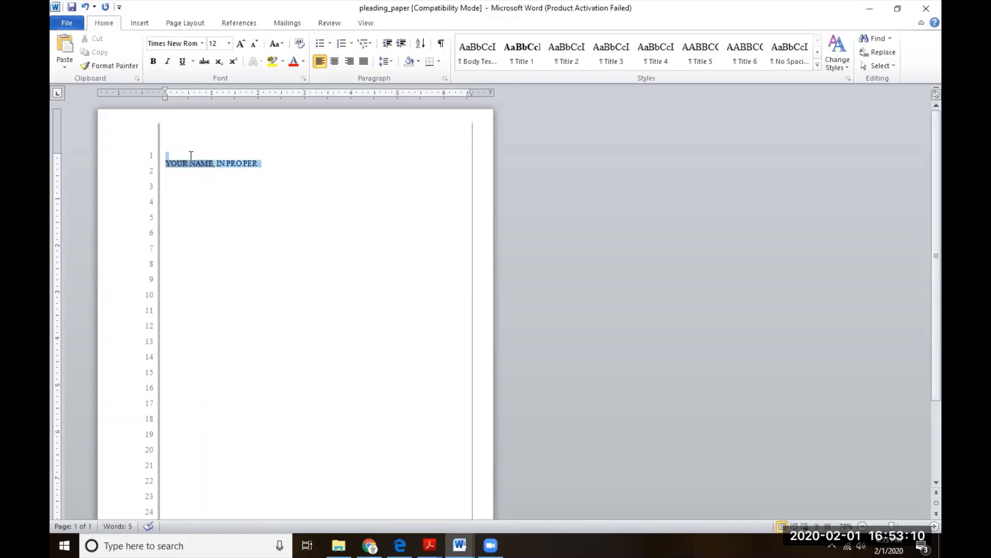
{"action": "key", "text": "Delete"}
- Open the first-page footer for editing and select its document title line
{"action": "scroll", "coordinate": [252, 166], "scroll_direction": "down", "scroll_amount": 3}
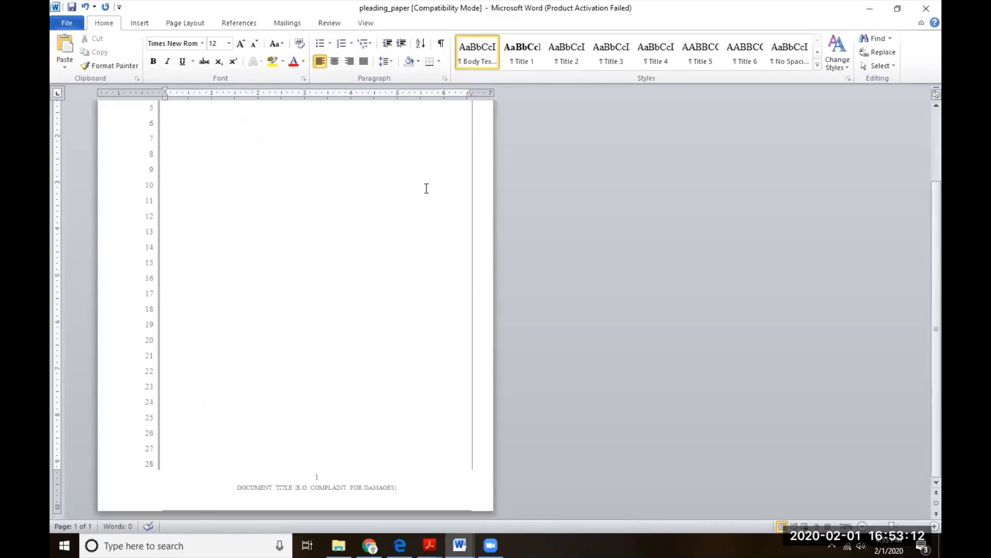
{"action": "double_click", "coordinate": [259, 485]}
{"action": "double_click", "coordinate": [235, 488]}
{"action": "triple_click", "coordinate": [299, 479]}
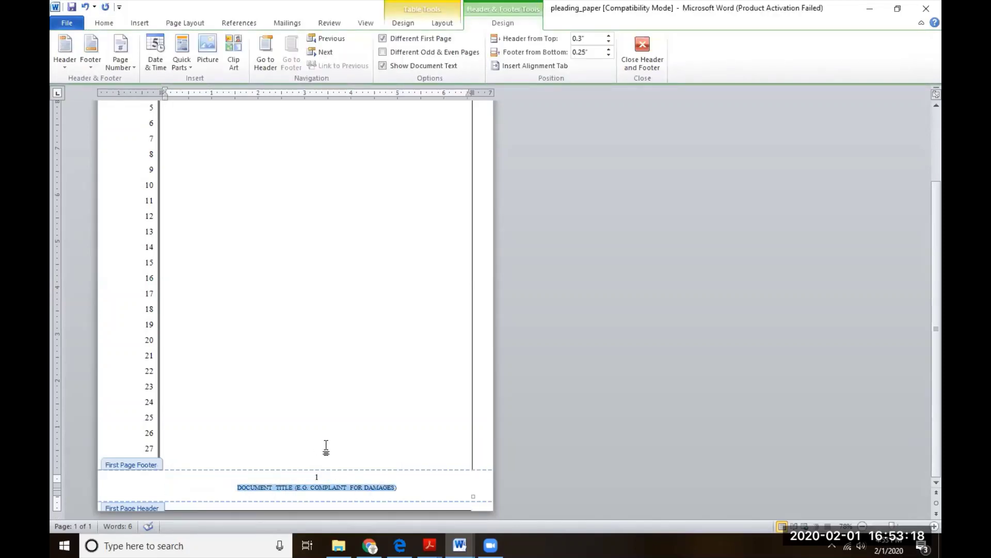
{"action": "left_click", "coordinate": [264, 390]}
{"action": "scroll", "coordinate": [324, 308], "scroll_direction": "up", "scroll_amount": 1}
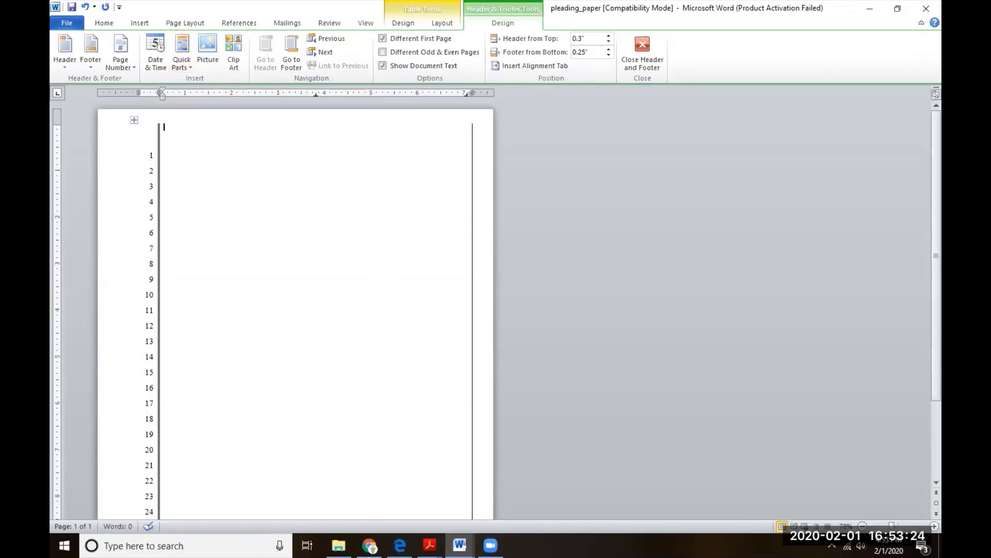
- Bring up the Yonkers Cease document, review its first page against the numbered lines, and minimize it
{"action": "mouse_move", "coordinate": [459, 545]}
{"action": "left_click", "coordinate": [550, 440]}
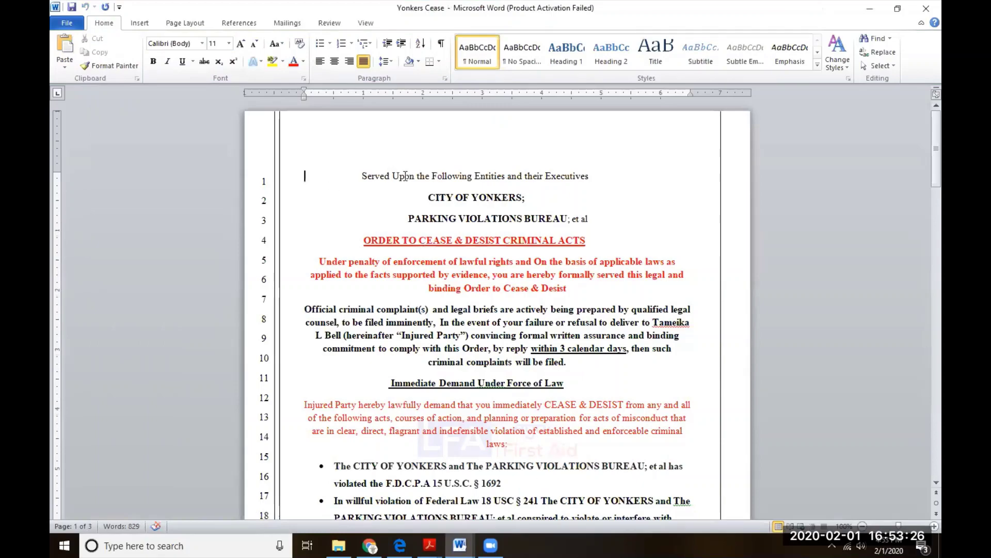
{"action": "scroll", "coordinate": [433, 263], "scroll_direction": "down", "scroll_amount": 3}
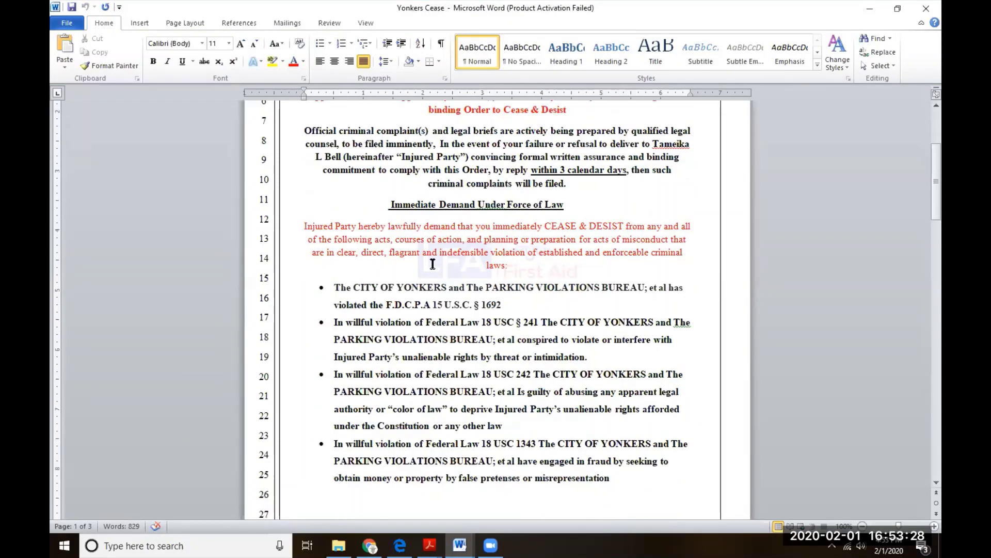
{"action": "scroll", "coordinate": [433, 264], "scroll_direction": "up", "scroll_amount": 1}
{"action": "scroll", "coordinate": [434, 252], "scroll_direction": "up", "scroll_amount": 2}
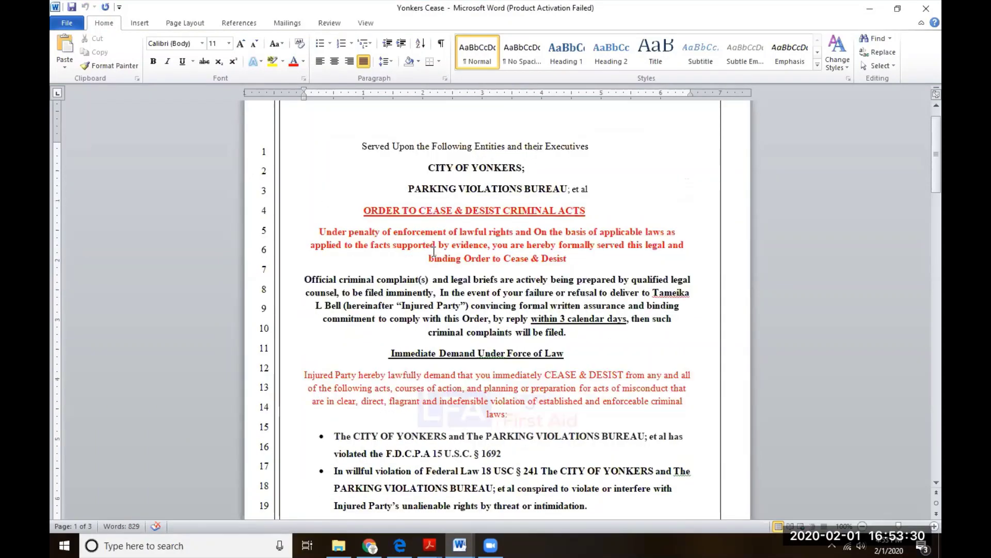
{"action": "scroll", "coordinate": [434, 251], "scroll_direction": "down", "scroll_amount": 4}
{"action": "scroll", "coordinate": [434, 252], "scroll_direction": "up", "scroll_amount": 1}
{"action": "scroll", "coordinate": [434, 252], "scroll_direction": "up", "scroll_amount": 3}
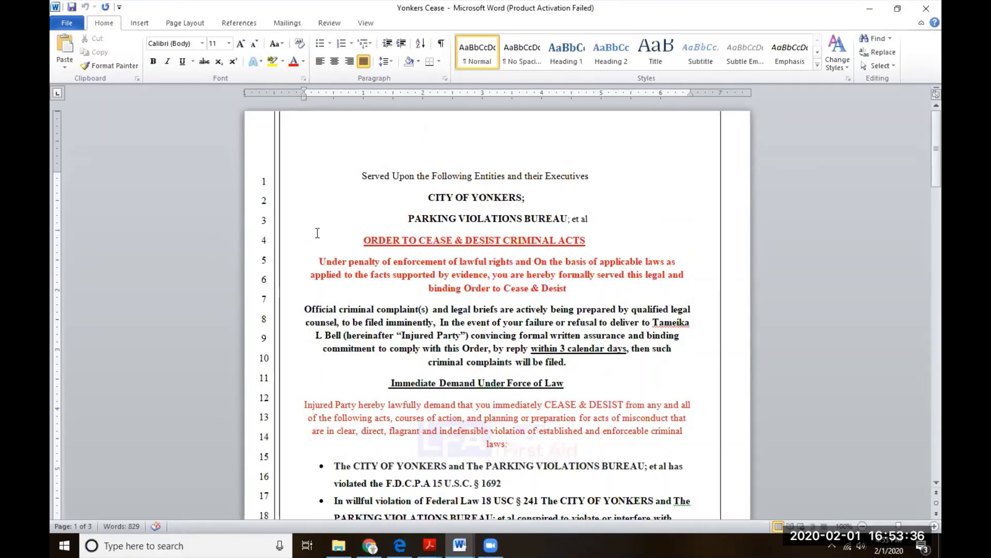
{"action": "left_click", "coordinate": [872, 11]}
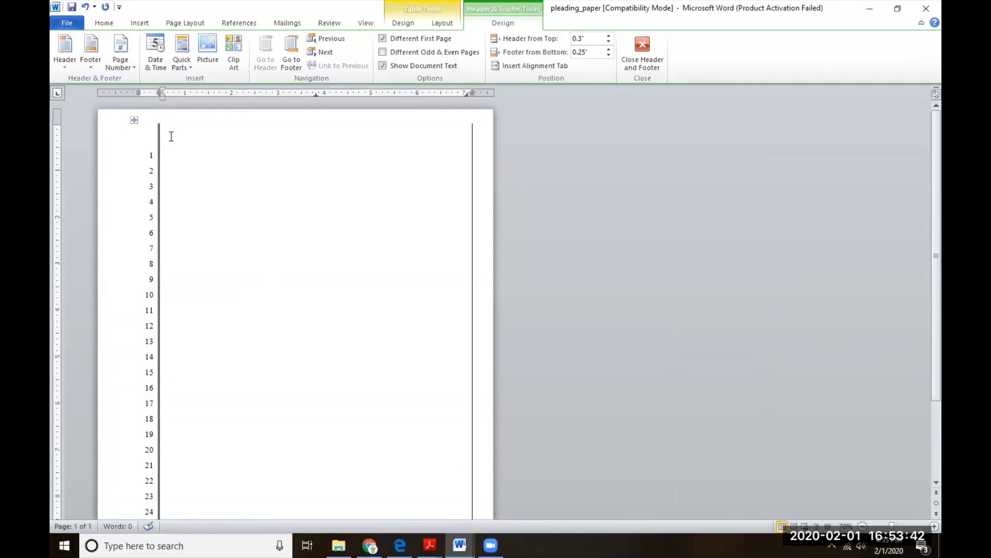
- Examine the emptied pleading page and highlight the column of line numbers in its header
{"action": "scroll", "coordinate": [294, 296], "scroll_direction": "down", "scroll_amount": 3}
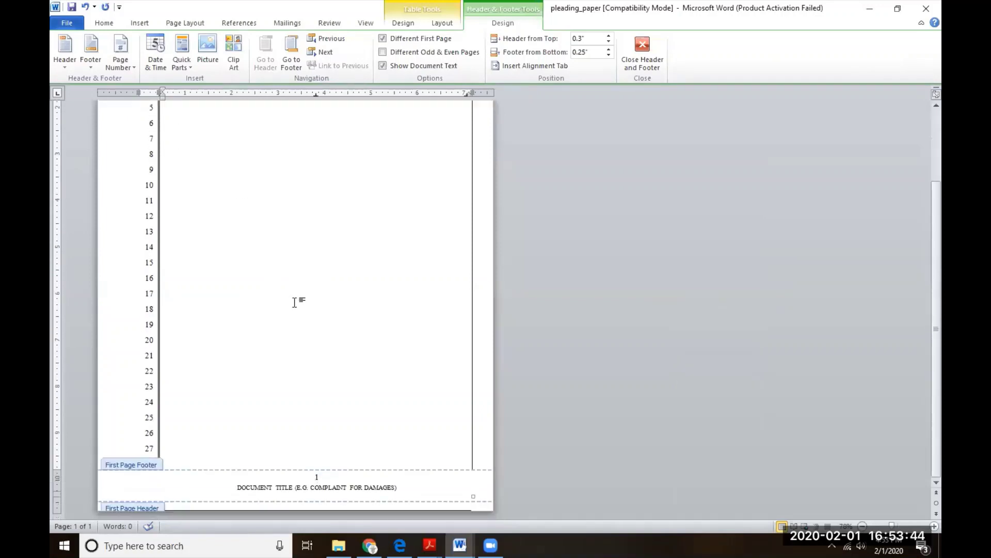
{"action": "scroll", "coordinate": [294, 302], "scroll_direction": "up", "scroll_amount": 3}
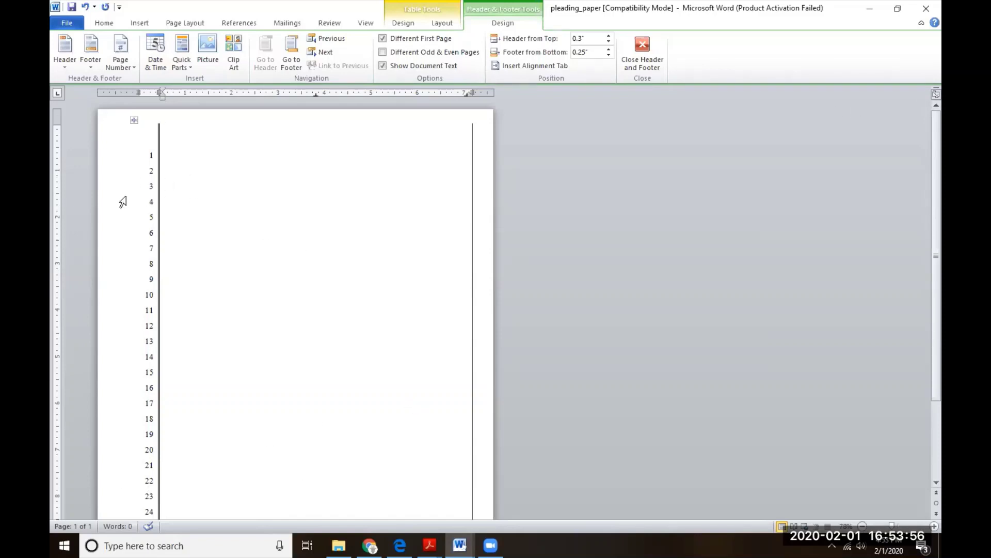
{"action": "left_click", "coordinate": [157, 264]}
{"action": "left_click", "coordinate": [153, 233]}
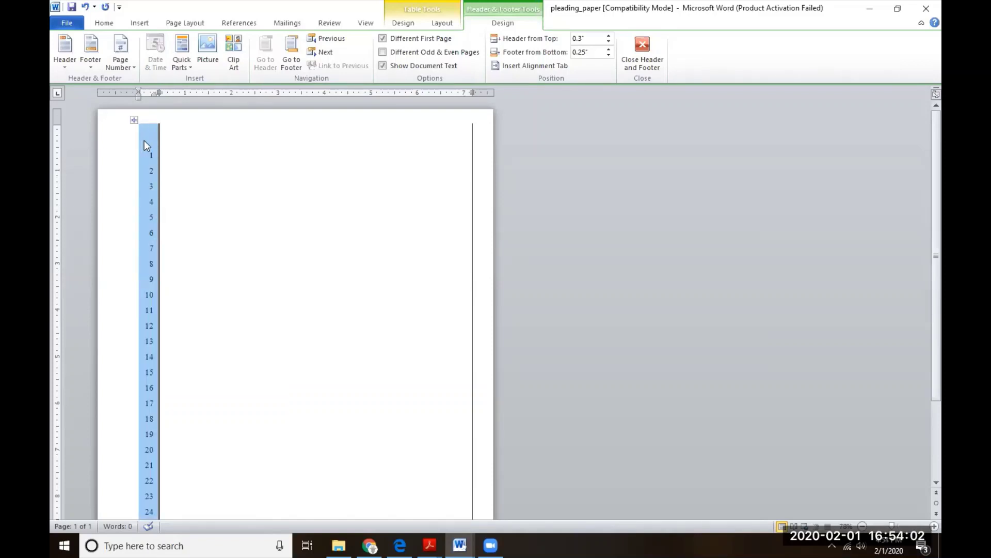
{"action": "left_click_drag", "start_coordinate": [145, 141], "coordinate": [144, 144]}
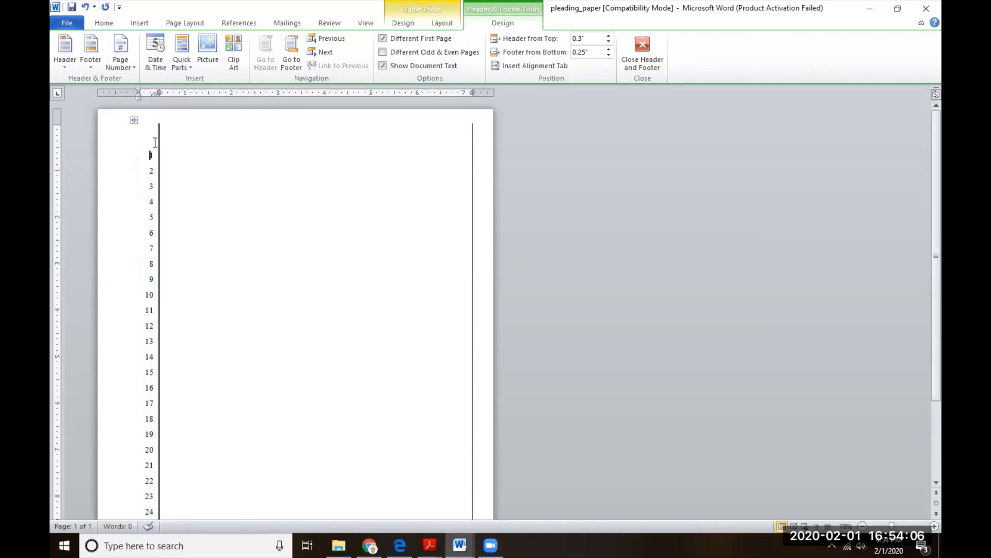
{"action": "left_click", "coordinate": [141, 144]}
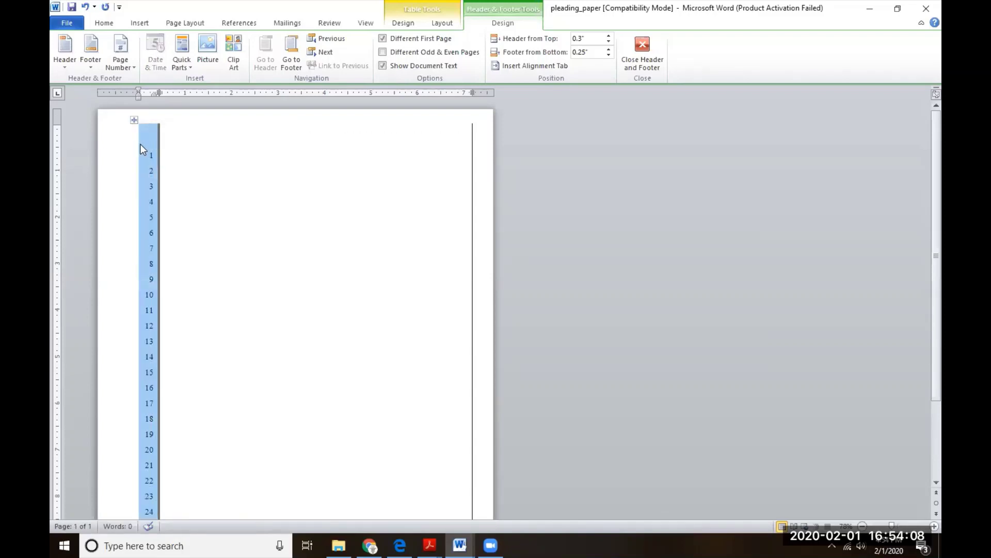
{"action": "left_click", "coordinate": [115, 132]}
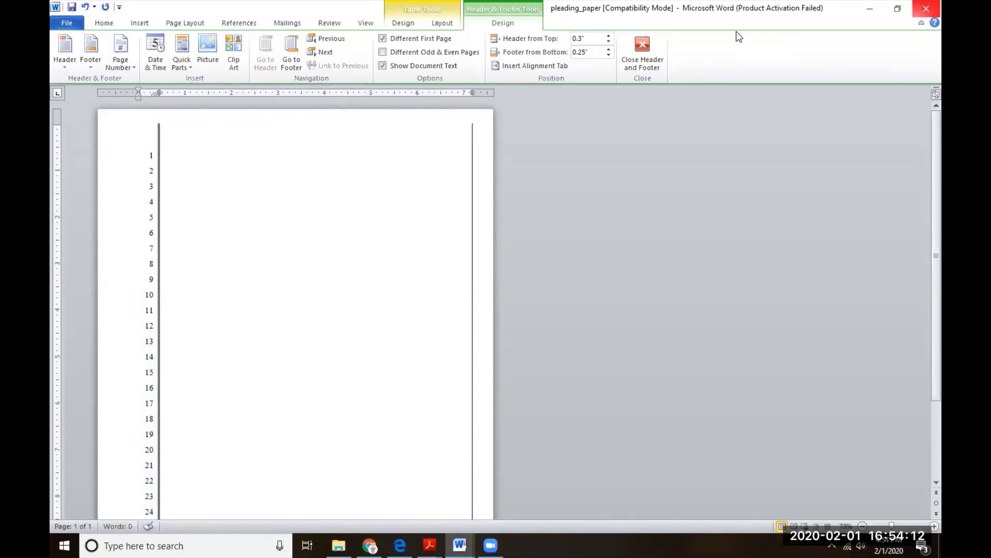
- Create a new blank document
{"action": "left_click", "coordinate": [67, 23]}
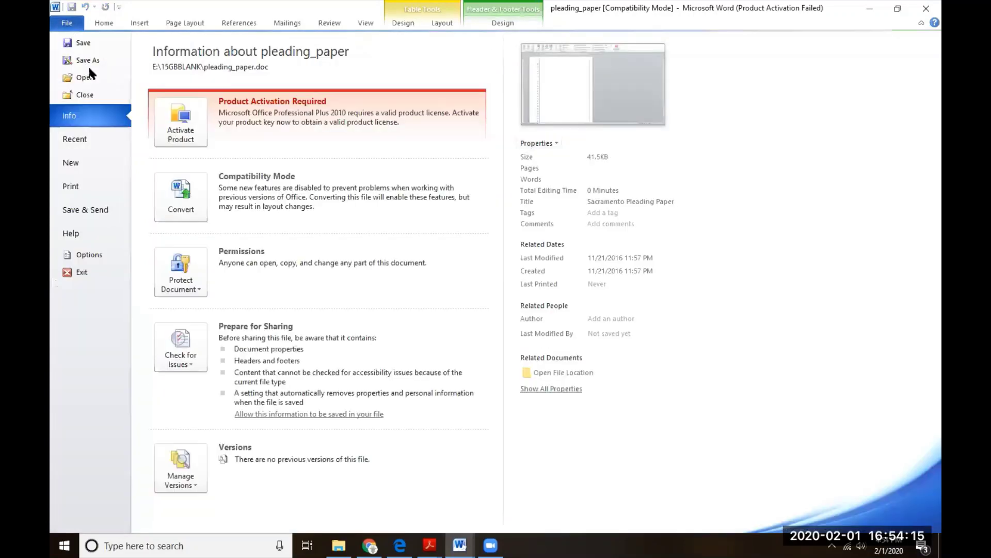
{"action": "left_click", "coordinate": [73, 163]}
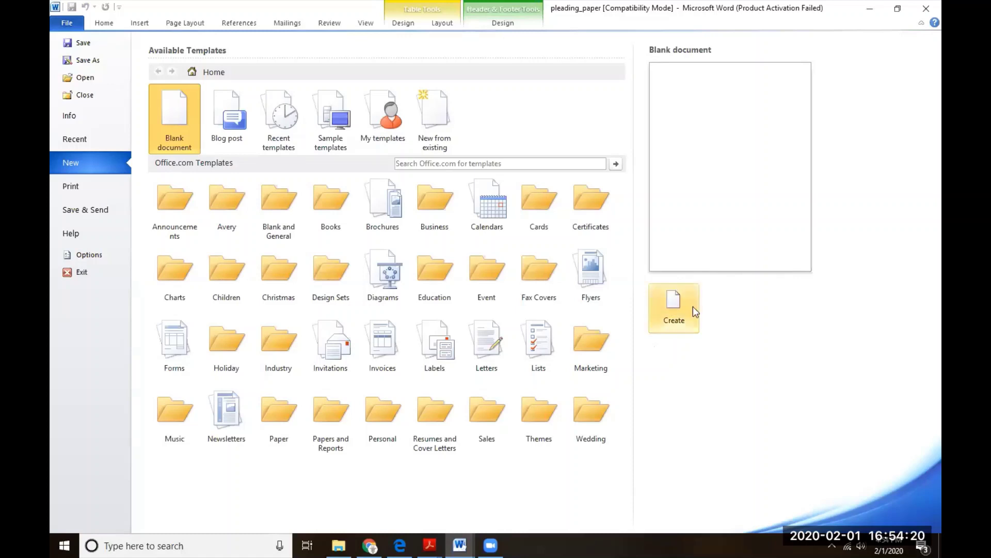
{"action": "left_click", "coordinate": [669, 310]}
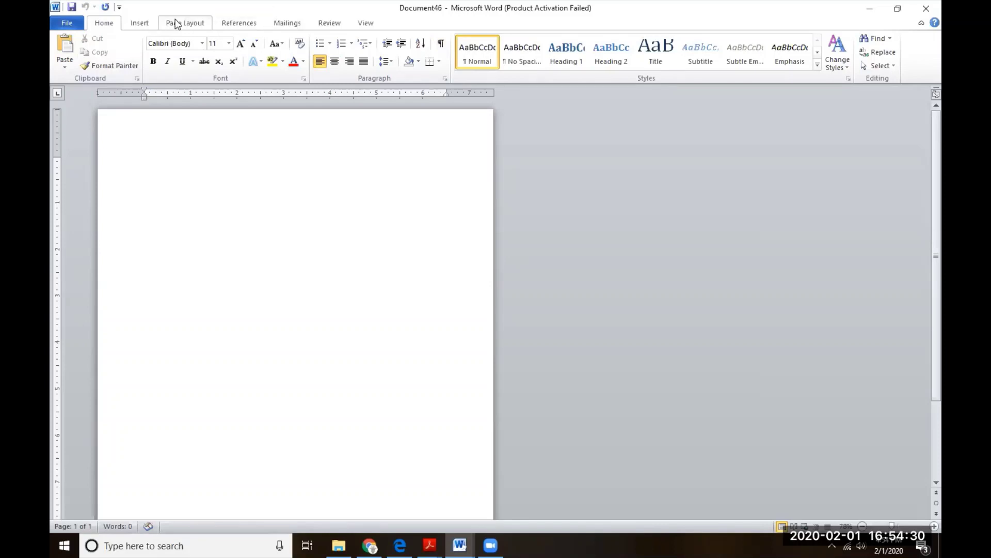
- Insert a Simple Text Box and stretch it down the page to about 6.89 inches tall
{"action": "left_click", "coordinate": [147, 25]}
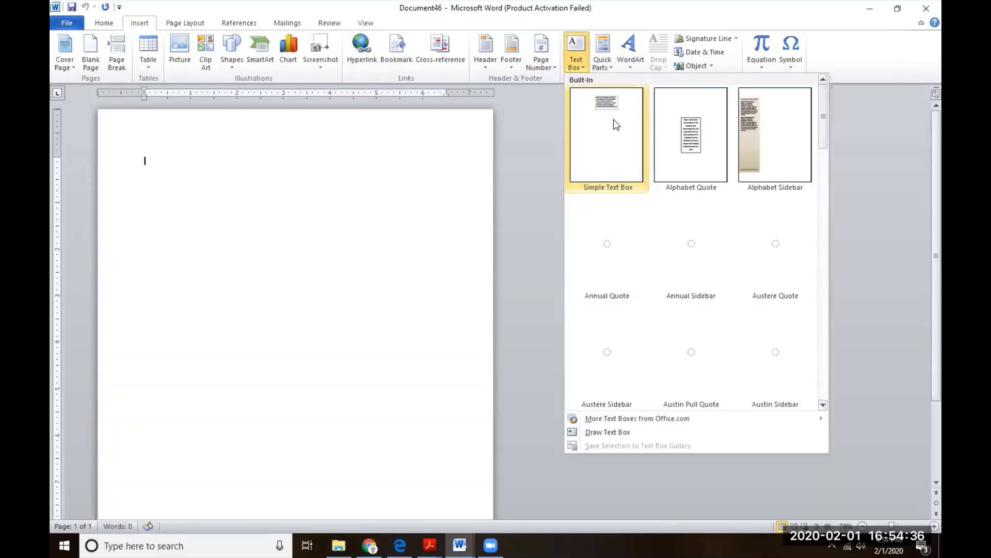
{"action": "left_click", "coordinate": [604, 110]}
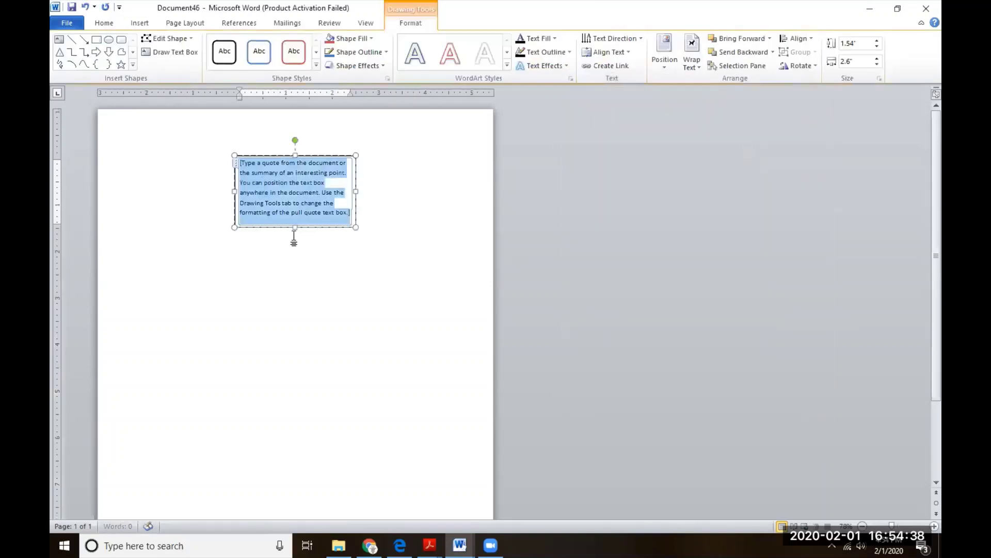
{"action": "left_click_drag", "start_coordinate": [295, 227], "coordinate": [289, 477]}
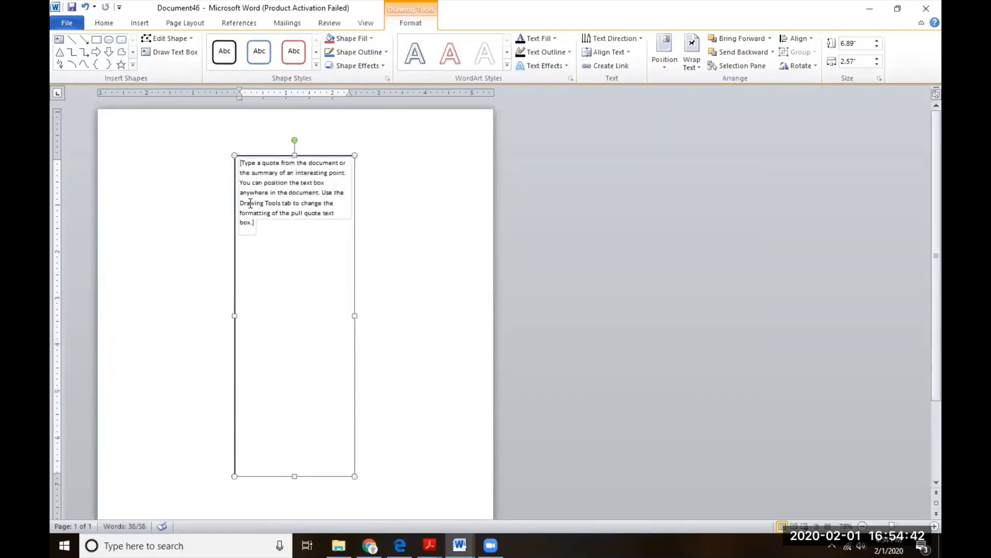
- Replace the text box's placeholder text with the number 1
{"action": "left_click", "coordinate": [241, 163]}
{"action": "type", "text": "1"}
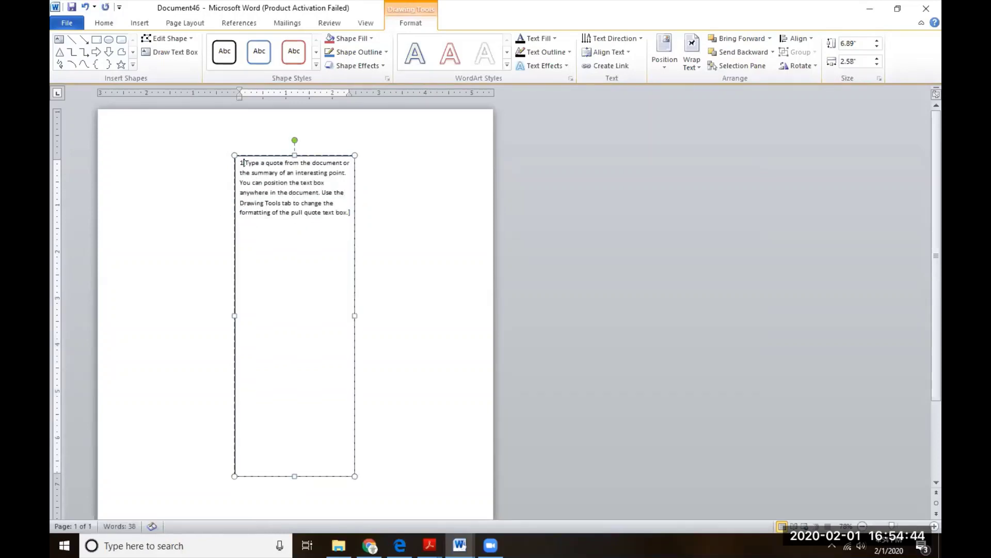
{"action": "key", "text": "ctrl+shift+End"}
{"action": "key", "text": "Delete"}
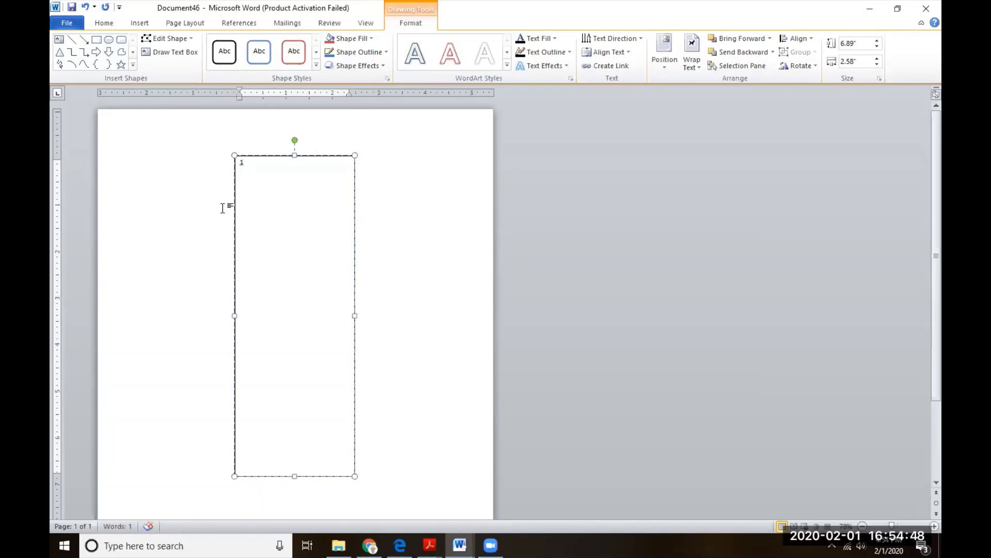
- Continue the line numbers in the text box from 2 to 14, each number on its own line
{"action": "type", "text": "2"}
{"action": "key", "text": "Return"}
{"action": "type", "text": "3"}
{"action": "key", "text": "Return"}
{"action": "type", "text": "5"}
{"action": "key", "text": "Return"}
{"action": "type", "text": "6"}
{"action": "key", "text": "Return"}
{"action": "type", "text": "7"}
{"action": "key", "text": "Return"}
{"action": "key", "text": "BackSpace"}
{"action": "type", "text": "8"}
{"action": "key", "text": "Return"}
{"action": "type", "text": "9"}
{"action": "key", "text": "Return"}
{"action": "type", "text": "14"}
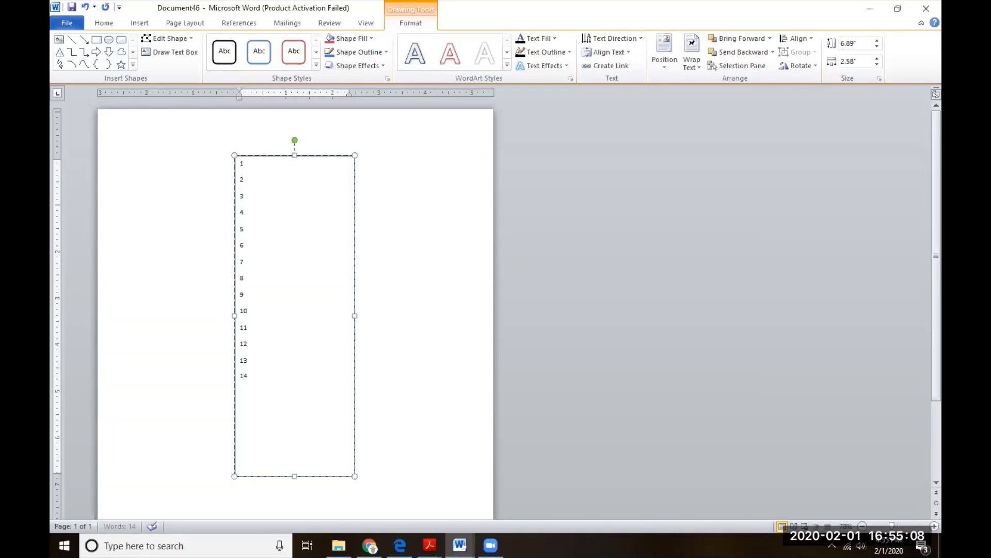
- Add the line numbers 15 to 20 below 14, each on its own line
{"action": "key", "text": "Return"}
{"action": "type", "text": "15"}
{"action": "key", "text": "Return"}
{"action": "type", "text": "16"}
{"action": "key", "text": "Return"}
{"action": "type", "text": "17 18"}
{"action": "key", "text": "Return"}
{"action": "type", "text": "19"}
{"action": "key", "text": "Return"}
{"action": "type", "text": "20"}
- Stretch the text box down to about 9.84 inches tall and add the line numbers 21 to 28 below 20
{"action": "left_click_drag", "start_coordinate": [295, 476], "coordinate": [296, 504]}
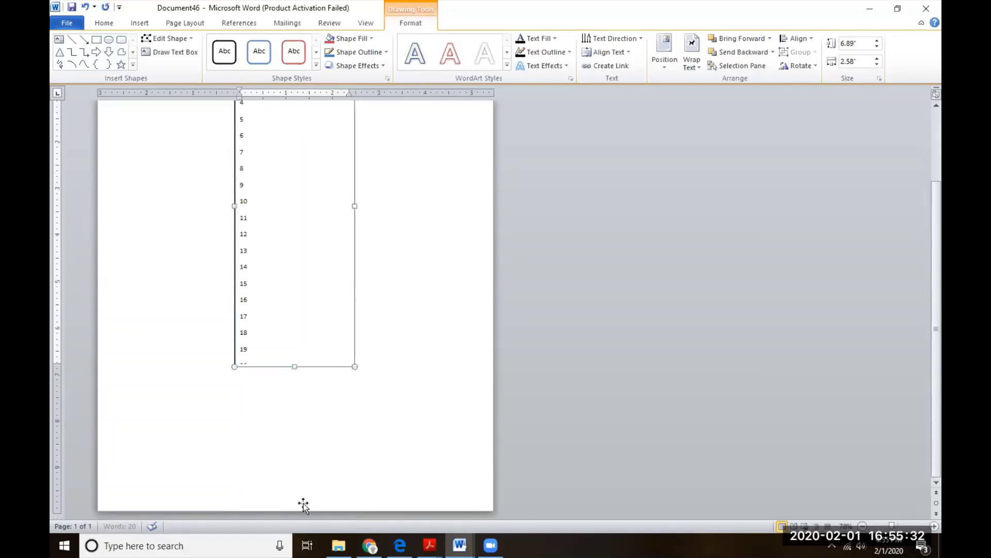
{"action": "left_click", "coordinate": [246, 366]}
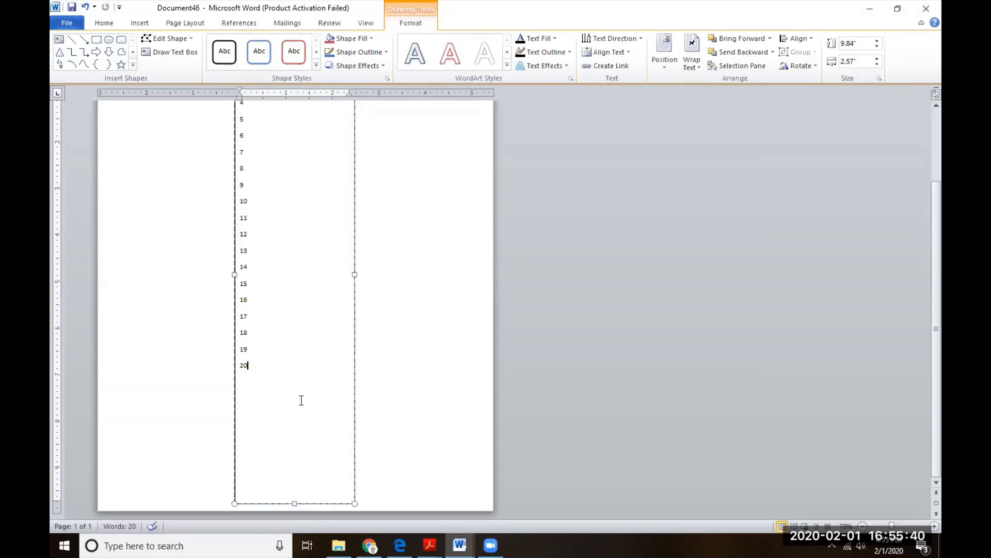
{"action": "key", "text": "Return"}
{"action": "type", "text": "21"}
{"action": "key", "text": "BackSpace"}
{"action": "type", "text": "1"}
{"action": "key", "text": "Return"}
{"action": "type", "text": "22 "}
{"action": "type", "text": "23"}
{"action": "key", "text": "Return"}
{"action": "type", "text": "24 "}
{"action": "type", "text": "25"}
{"action": "key", "text": "Return"}
{"action": "type", "text": "26"}
{"action": "key", "text": "Return"}
{"action": "type", "text": "27 "}
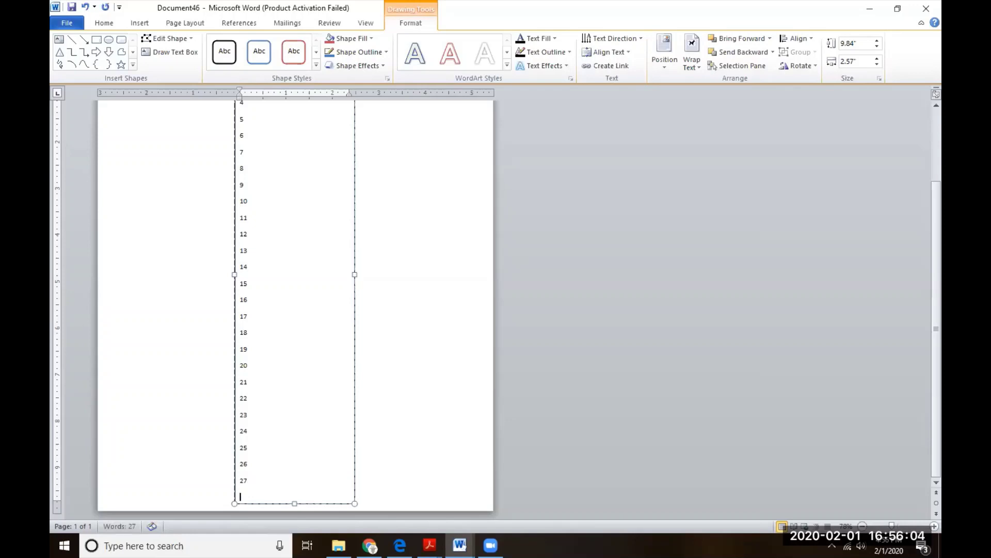
{"action": "type", "text": "28"}
- Narrow the numbered text box to about 0.39 inches wide
{"action": "left_click", "coordinate": [351, 271]}
{"action": "left_click_drag", "start_coordinate": [350, 272], "coordinate": [254, 267]}
{"action": "scroll", "coordinate": [412, 234], "scroll_direction": "up", "scroll_amount": 3}
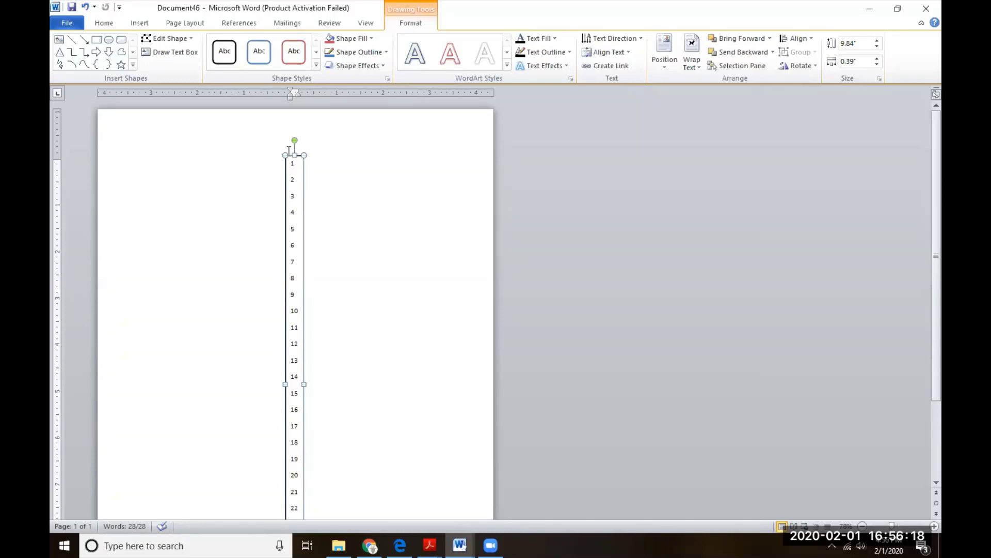
- Move the number column to the page's left edge and shorten it to about 9.65 inches tall
{"action": "left_click_drag", "start_coordinate": [288, 154], "coordinate": [104, 160]}
{"action": "left_click_drag", "start_coordinate": [104, 159], "coordinate": [102, 159]}
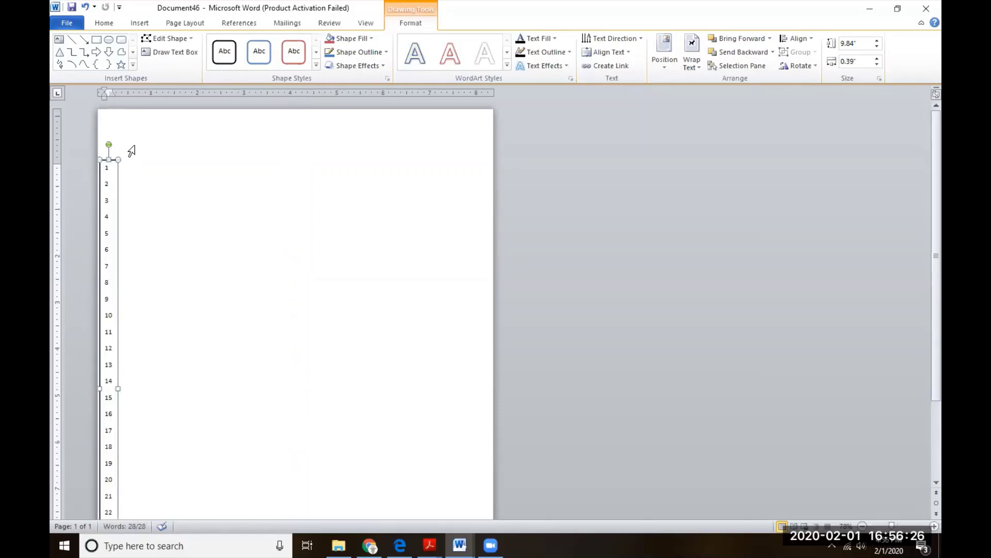
{"action": "scroll", "coordinate": [142, 147], "scroll_direction": "down", "scroll_amount": 2}
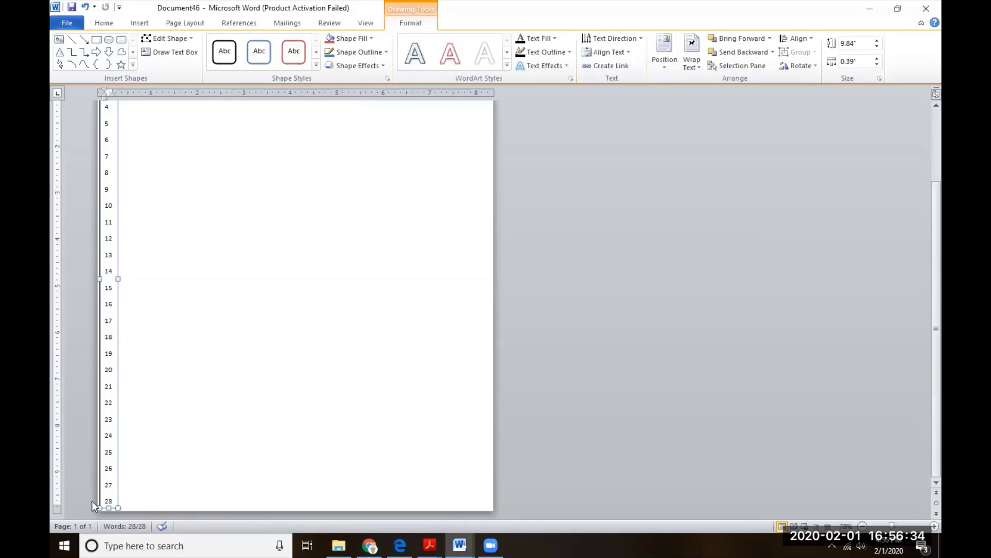
{"action": "left_click_drag", "start_coordinate": [109, 507], "coordinate": [109, 499]}
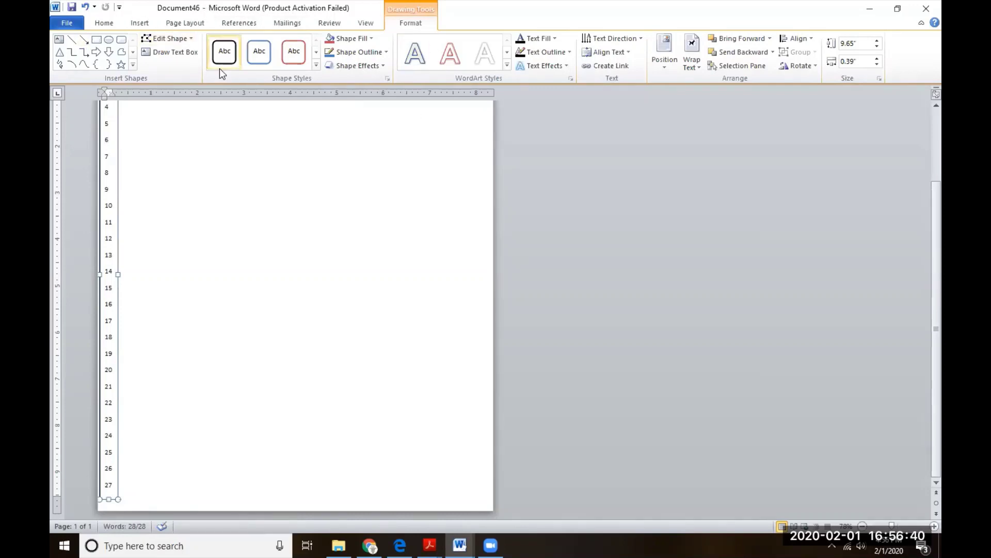
- Insert the built-in Alphabet header and place the cursor on the line below its title
{"action": "left_click", "coordinate": [137, 23]}
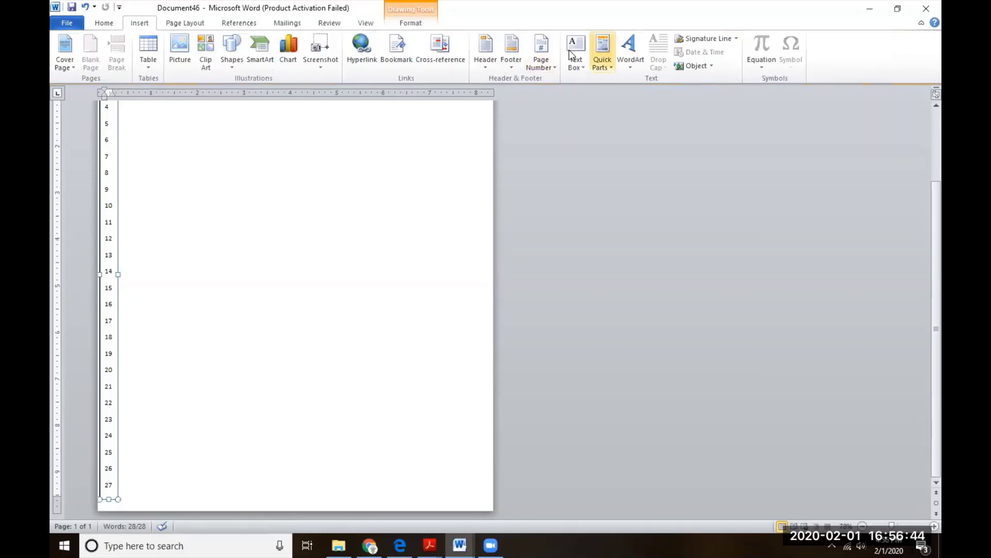
{"action": "left_click", "coordinate": [483, 61]}
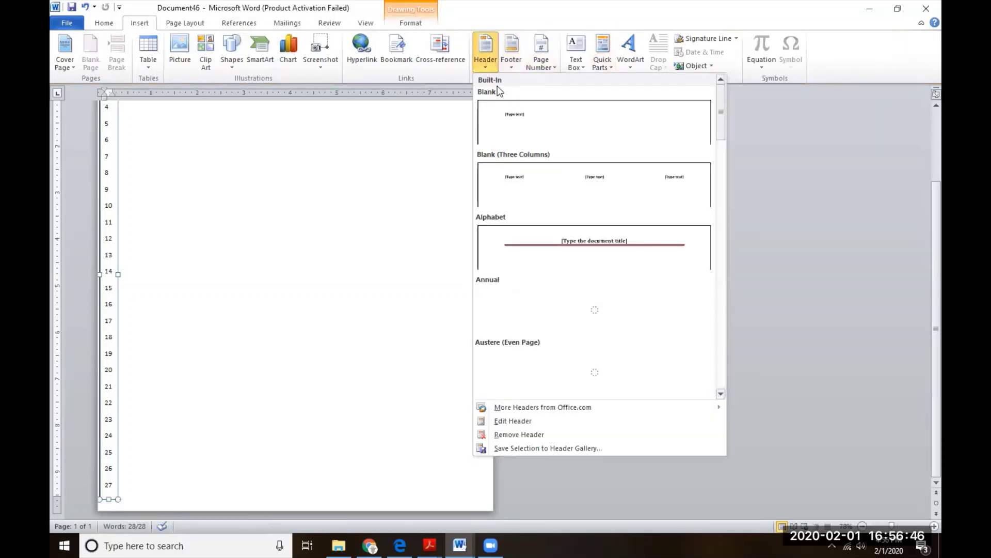
{"action": "left_click", "coordinate": [597, 240]}
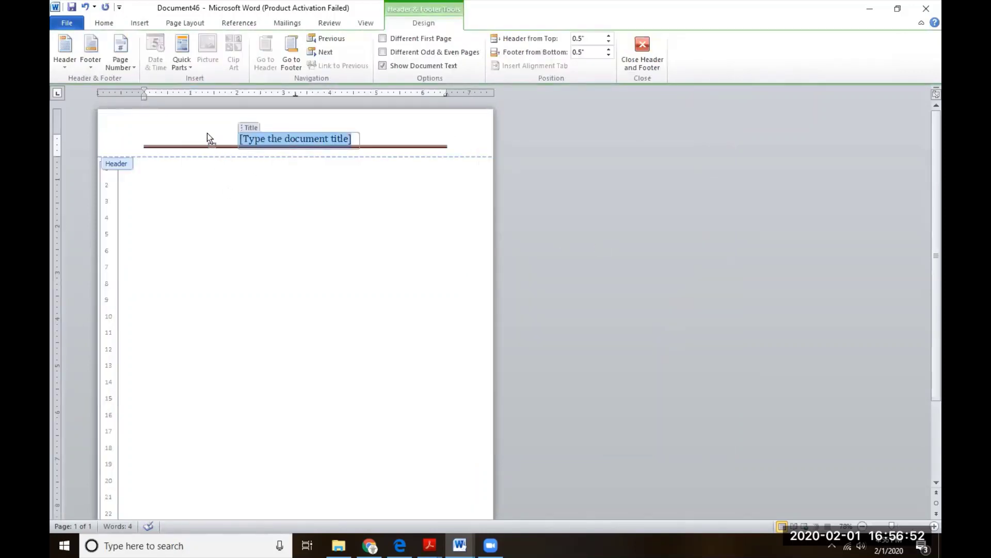
{"action": "left_click", "coordinate": [172, 151]}
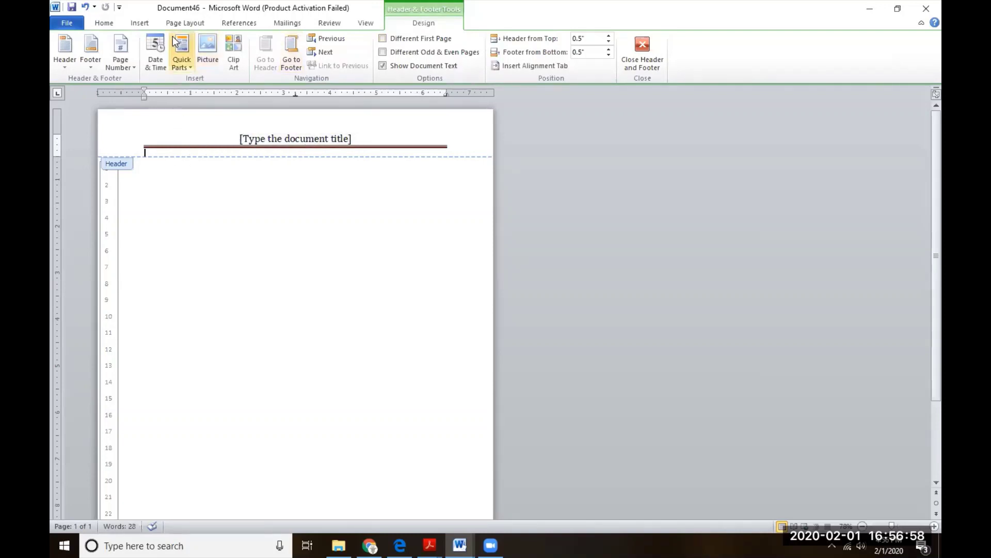
- Insert the built-in Austin footer with a page number and return to the document body
{"action": "left_click", "coordinate": [136, 23]}
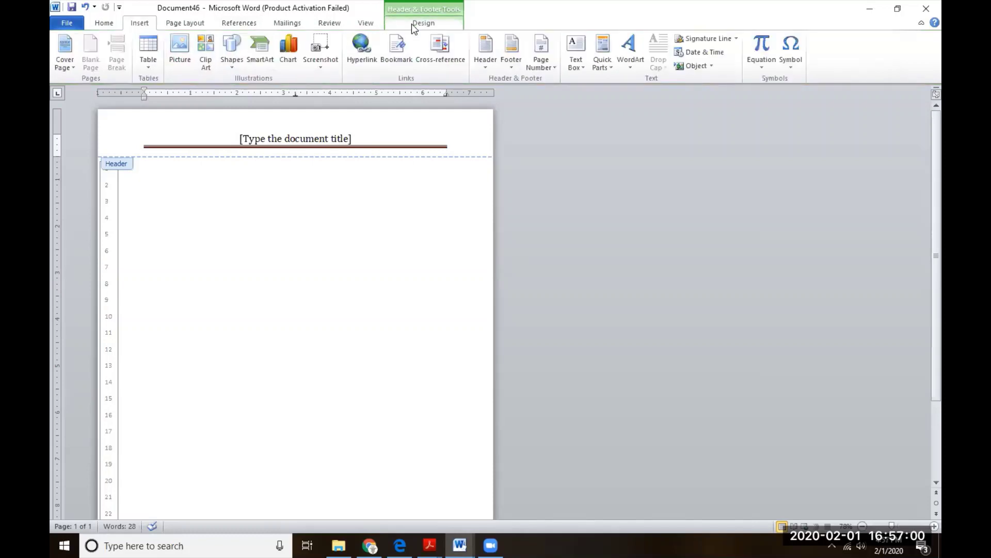
{"action": "left_click", "coordinate": [511, 51]}
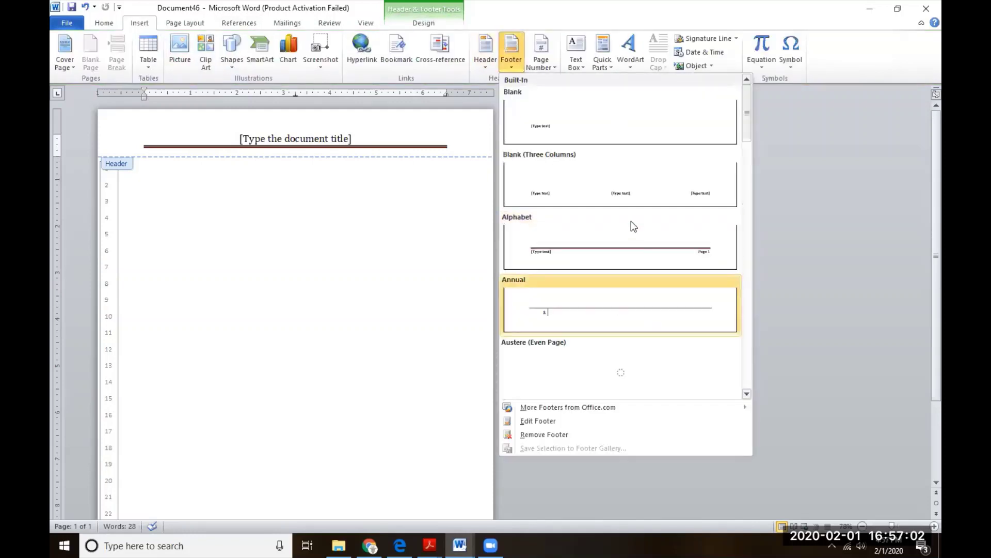
{"action": "scroll", "coordinate": [636, 211], "scroll_direction": "down", "scroll_amount": 2}
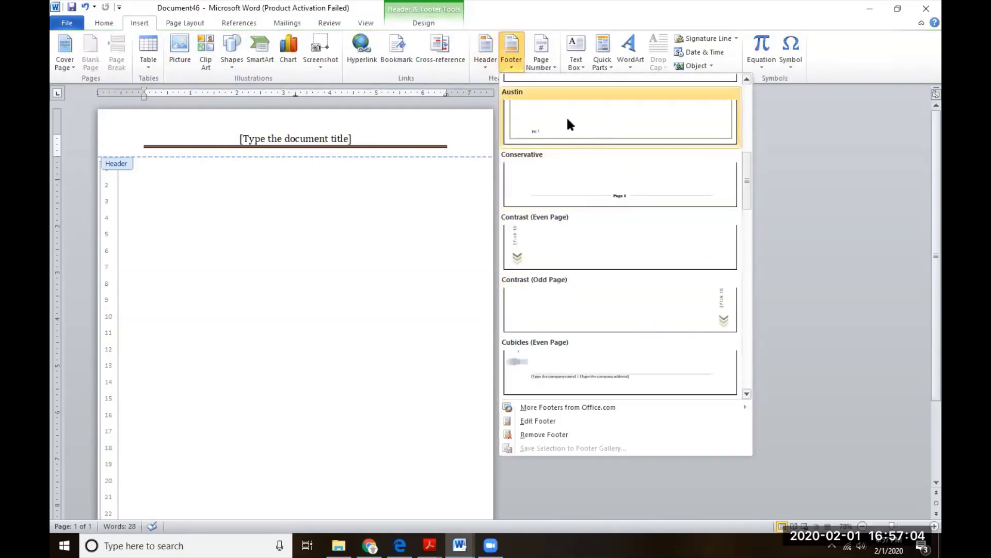
{"action": "left_click", "coordinate": [566, 116]}
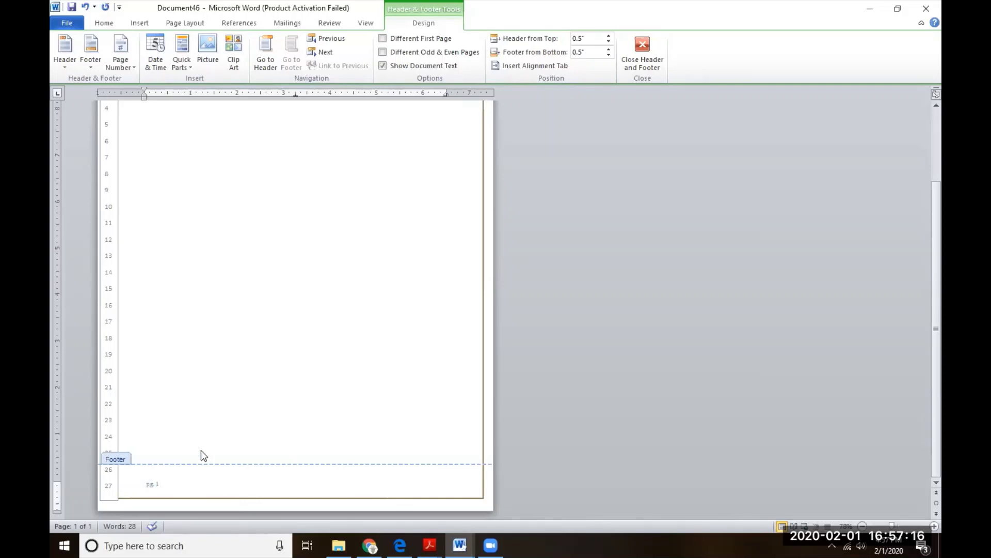
{"action": "double_click", "coordinate": [190, 423]}
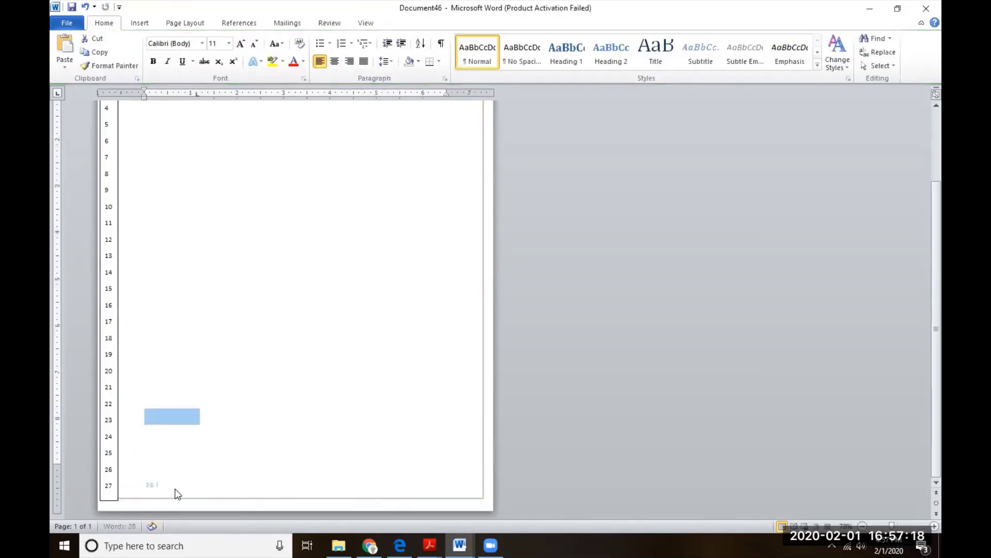
- Reopen the footer for editing and replace it with the built-in Alphabet footer
{"action": "scroll", "coordinate": [162, 484], "scroll_direction": "up", "scroll_amount": 3}
{"action": "scroll", "coordinate": [161, 484], "scroll_direction": "down", "scroll_amount": 3}
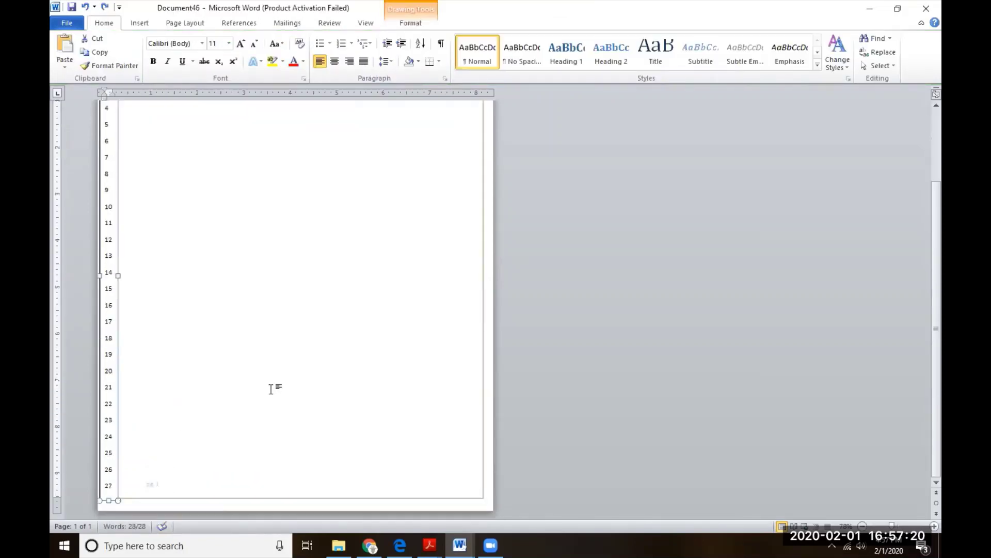
{"action": "left_click", "coordinate": [157, 480]}
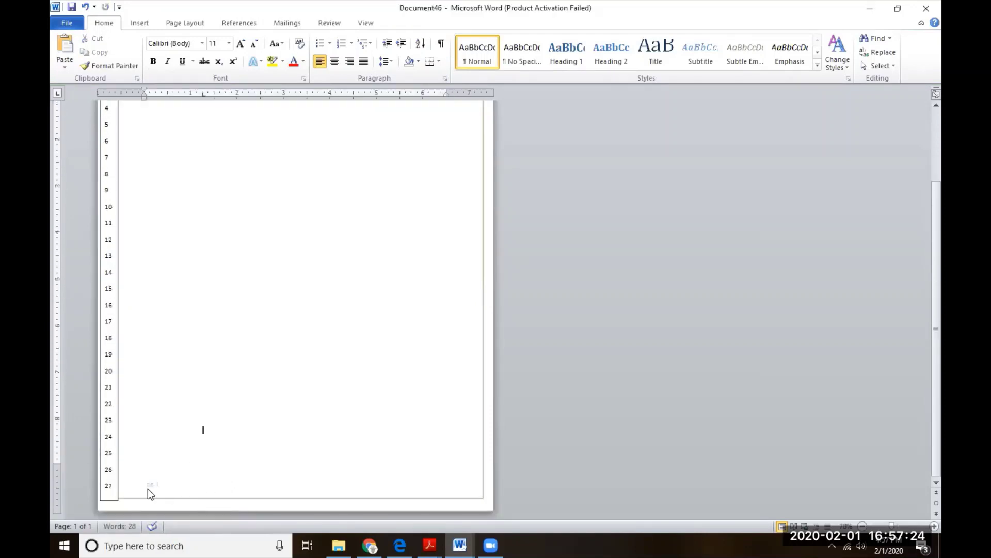
{"action": "scroll", "coordinate": [155, 494], "scroll_direction": "down", "scroll_amount": 1}
{"action": "scroll", "coordinate": [176, 506], "scroll_direction": "down", "scroll_amount": 1}
{"action": "double_click", "coordinate": [173, 504]}
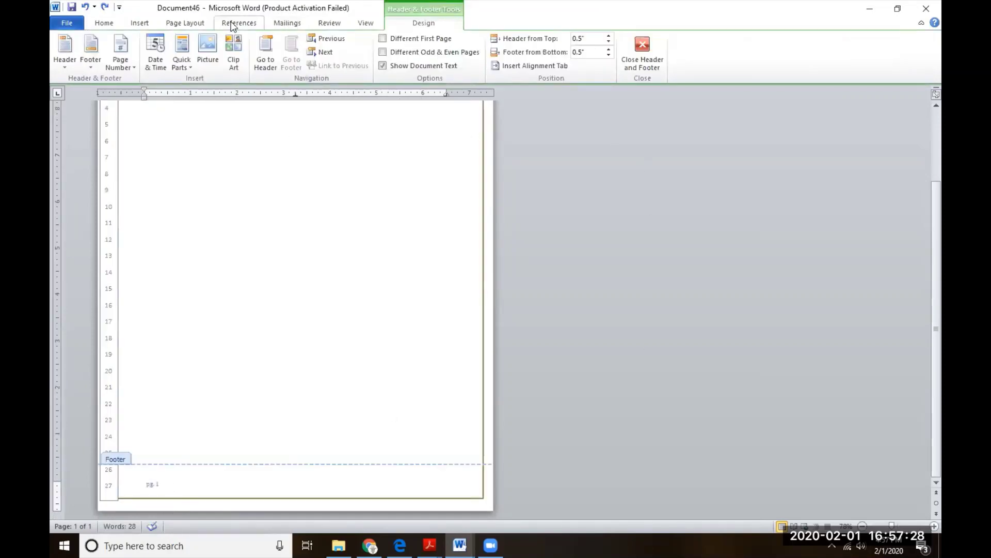
{"action": "left_click", "coordinate": [139, 22]}
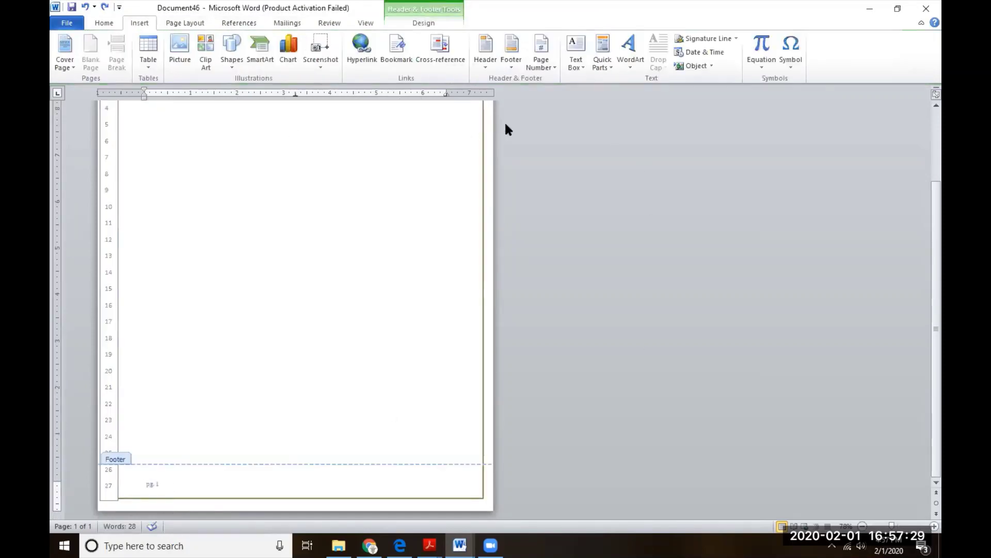
{"action": "left_click", "coordinate": [521, 61]}
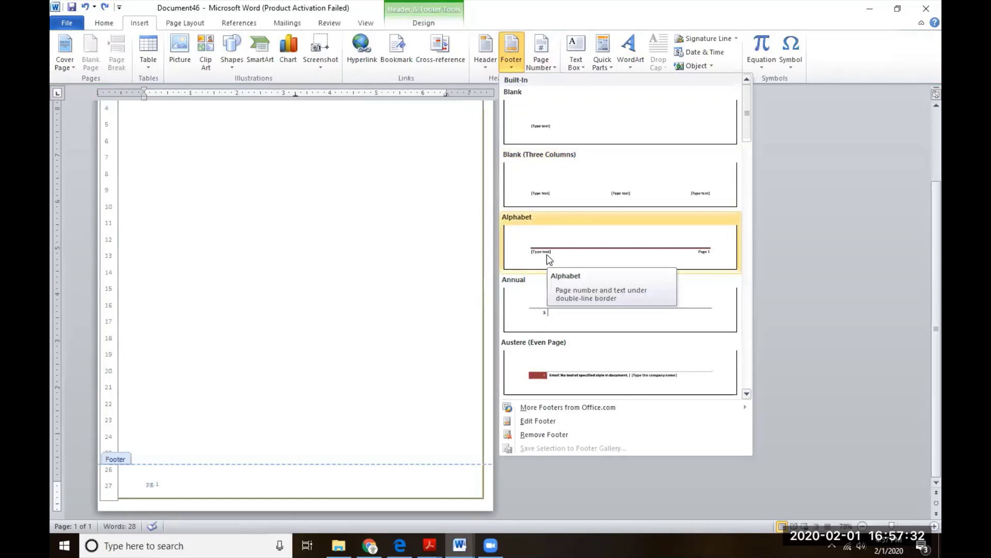
{"action": "left_click", "coordinate": [549, 259]}
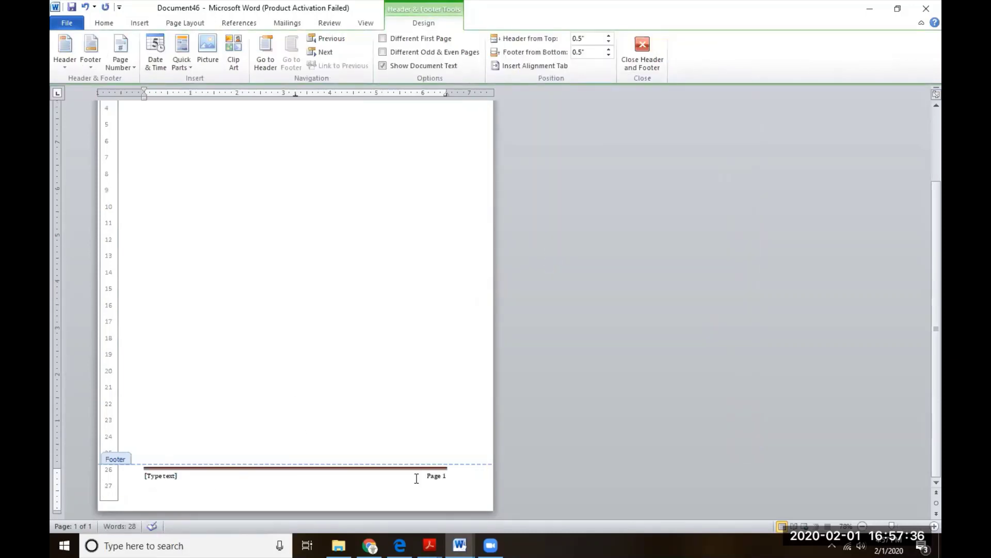
- Delete the "[Type text]" placeholder from the footer, leaving the page number
{"action": "scroll", "coordinate": [117, 353], "scroll_direction": "up", "scroll_amount": 1}
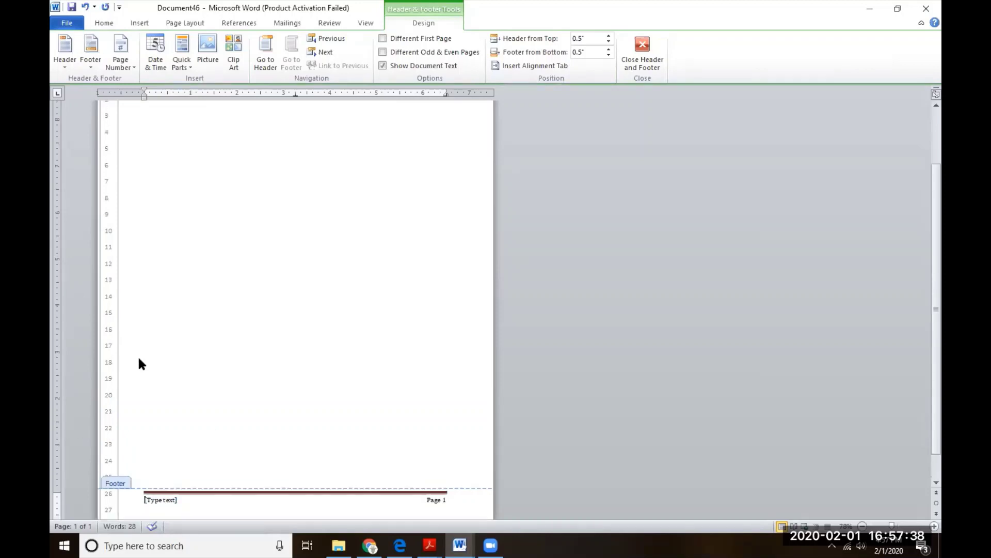
{"action": "left_click", "coordinate": [228, 505]}
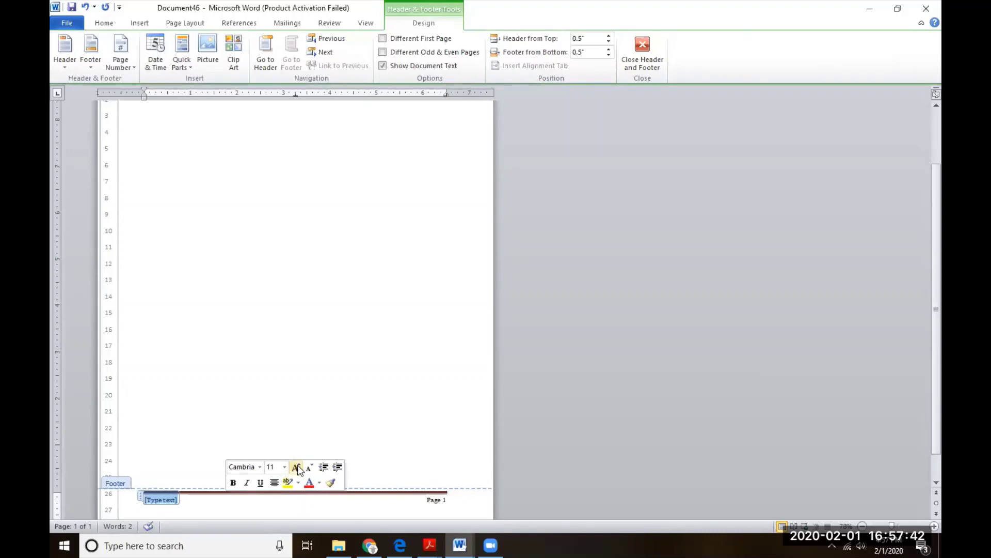
{"action": "key", "text": "Delete"}
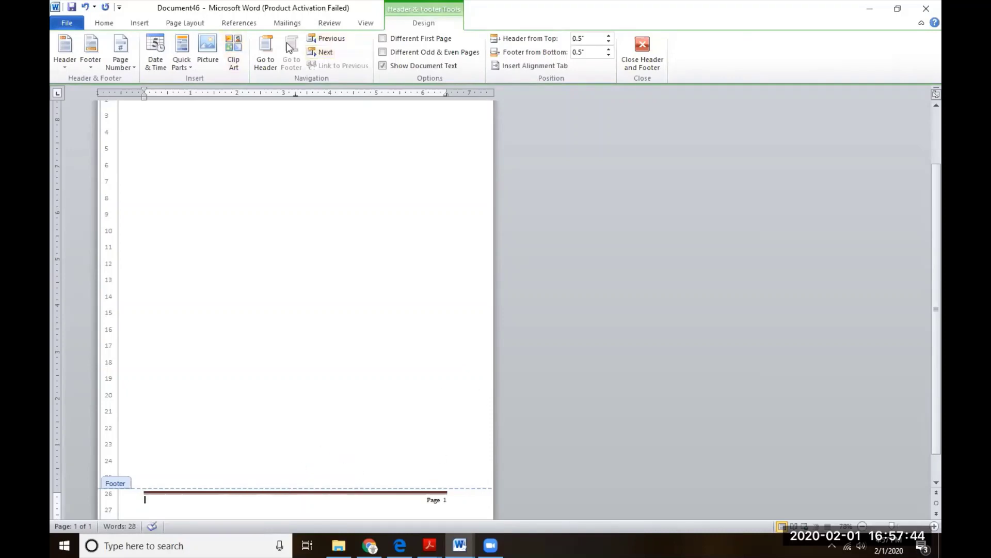
- Remove the footer and the header from the document and check both areas of the page
{"action": "left_click", "coordinate": [139, 22]}
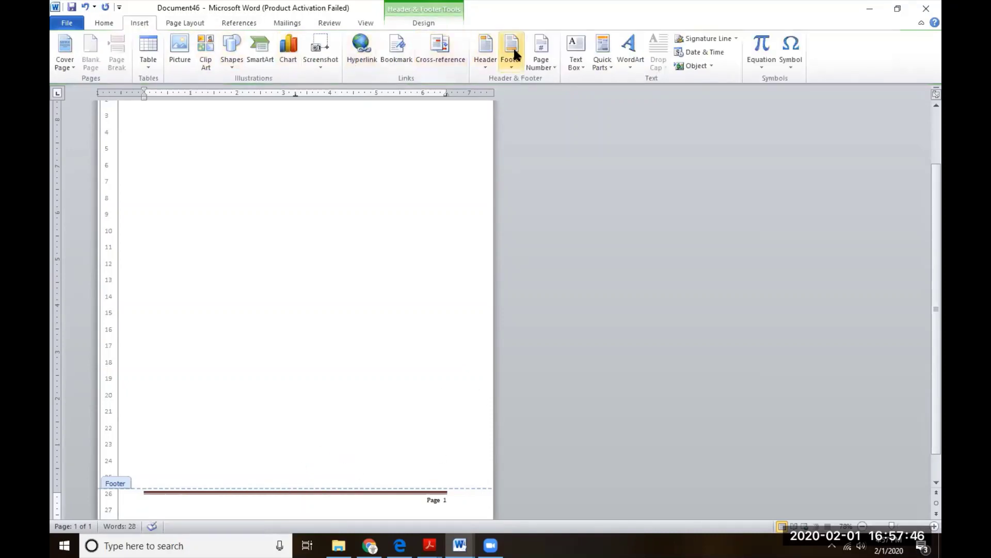
{"action": "left_click", "coordinate": [510, 67]}
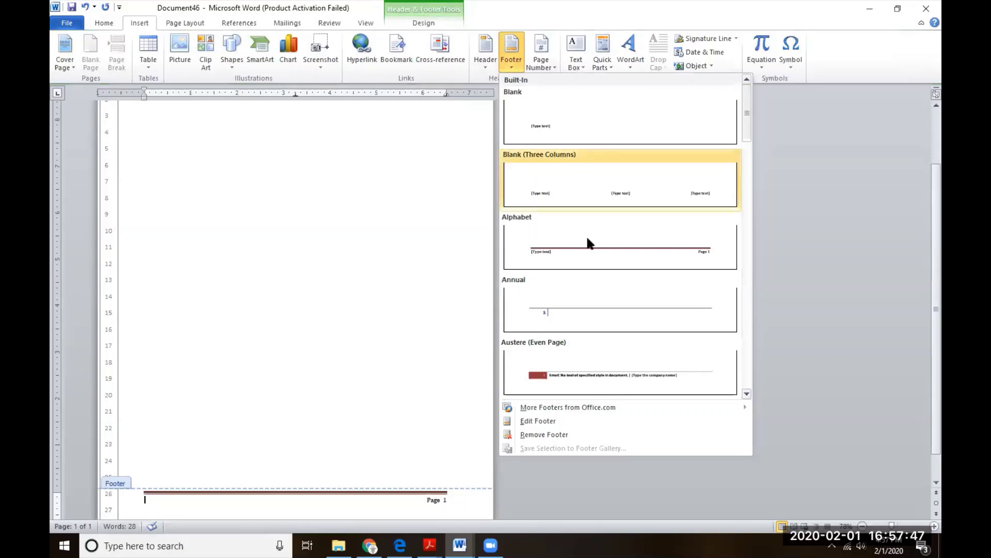
{"action": "left_click", "coordinate": [540, 435]}
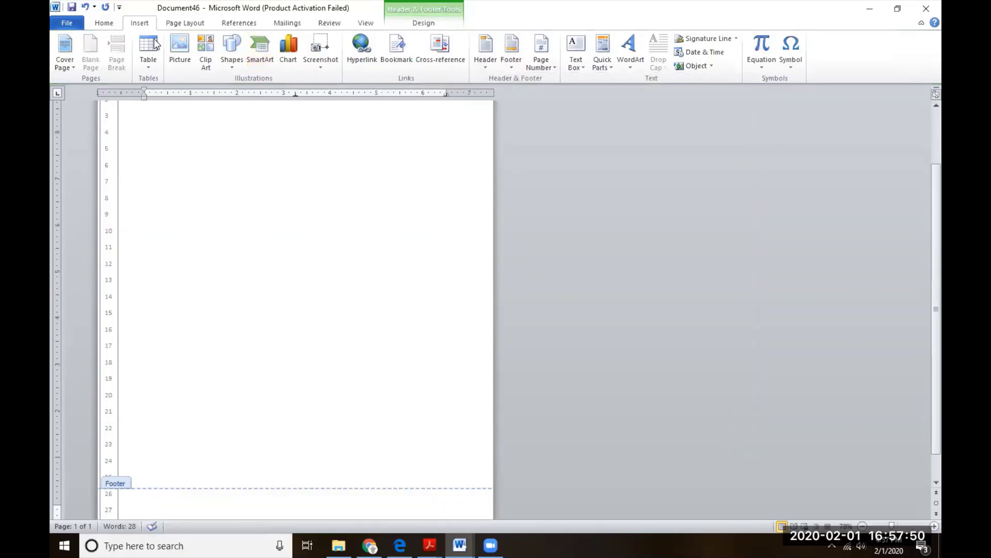
{"action": "left_click", "coordinate": [483, 68]}
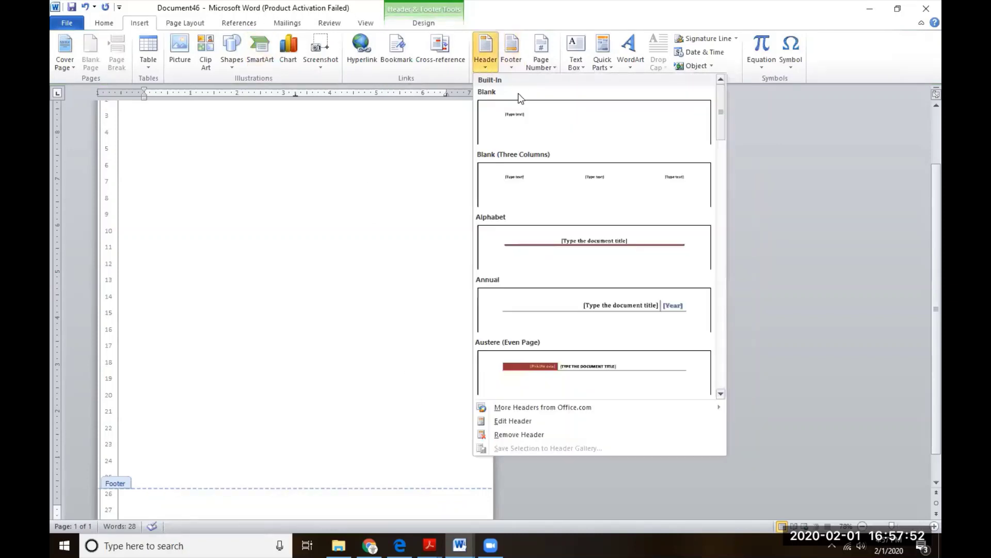
{"action": "left_click", "coordinate": [514, 436]}
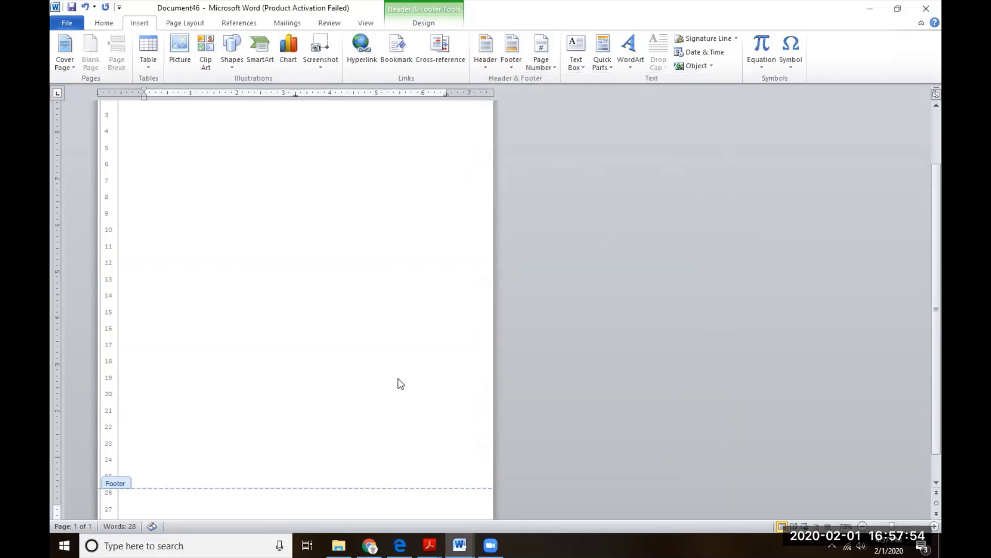
{"action": "left_click", "coordinate": [265, 120]}
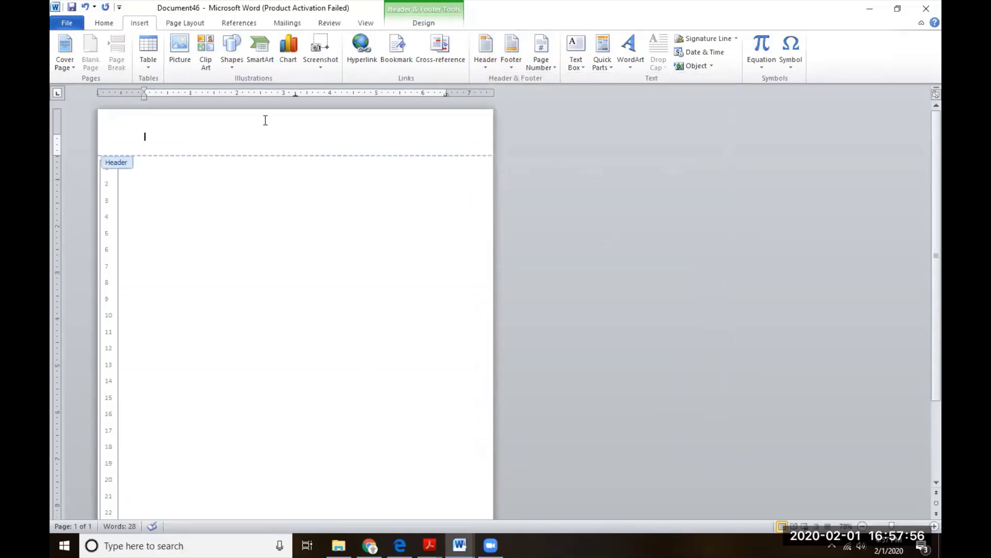
{"action": "scroll", "coordinate": [182, 398], "scroll_direction": "down", "scroll_amount": 3}
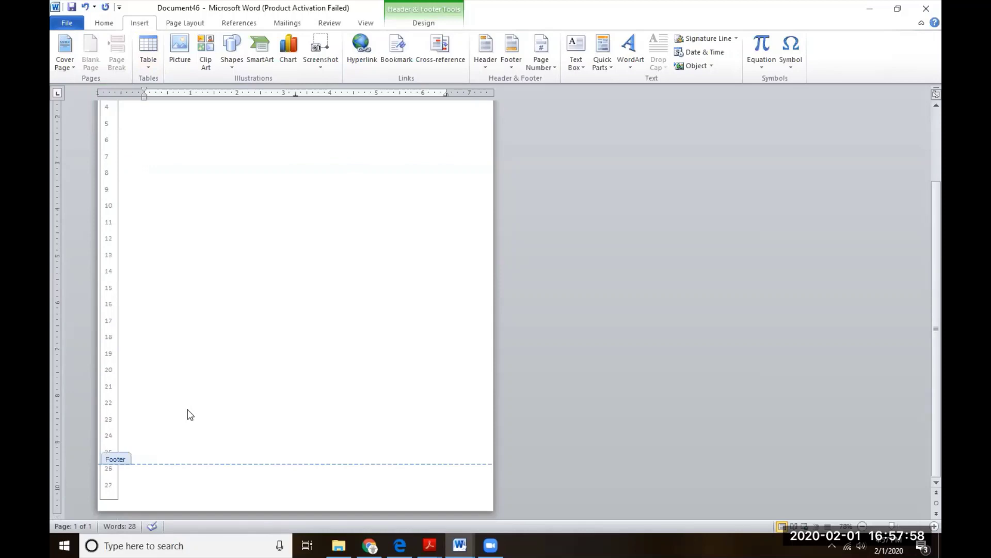
- Look at the vertical rules in the pleading_paper document for comparison and return to Document46
{"action": "scroll", "coordinate": [210, 365], "scroll_direction": "up", "scroll_amount": 3}
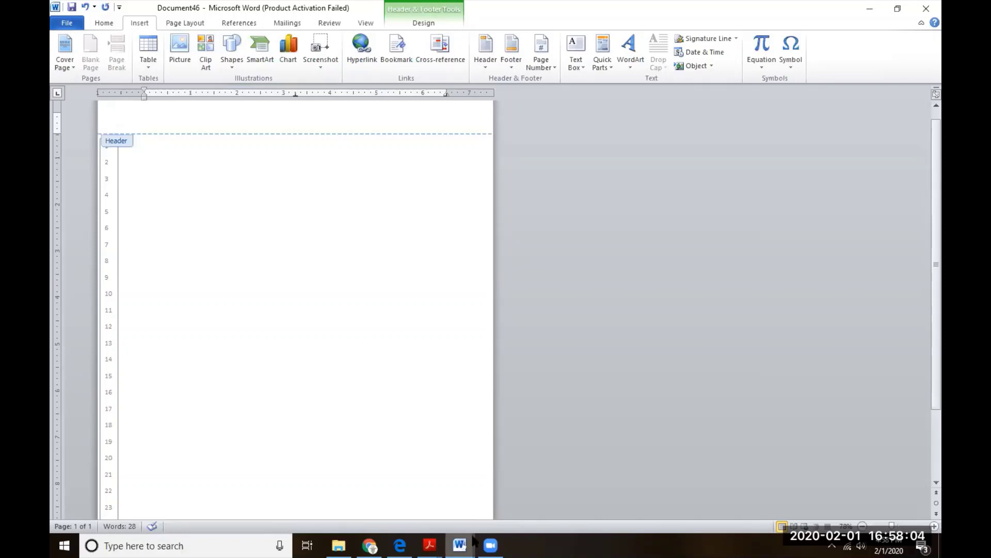
{"action": "left_click", "coordinate": [460, 545]}
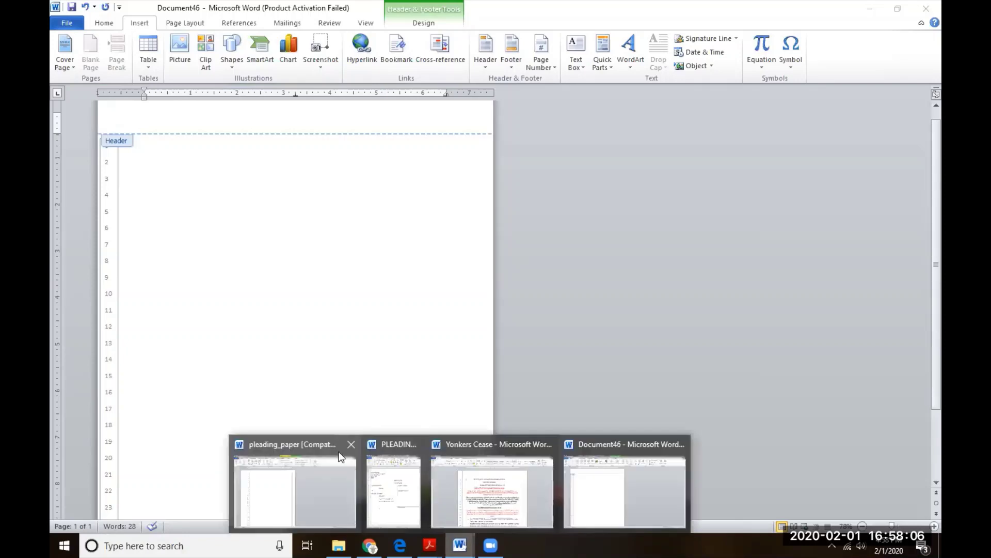
{"action": "left_click", "coordinate": [301, 445]}
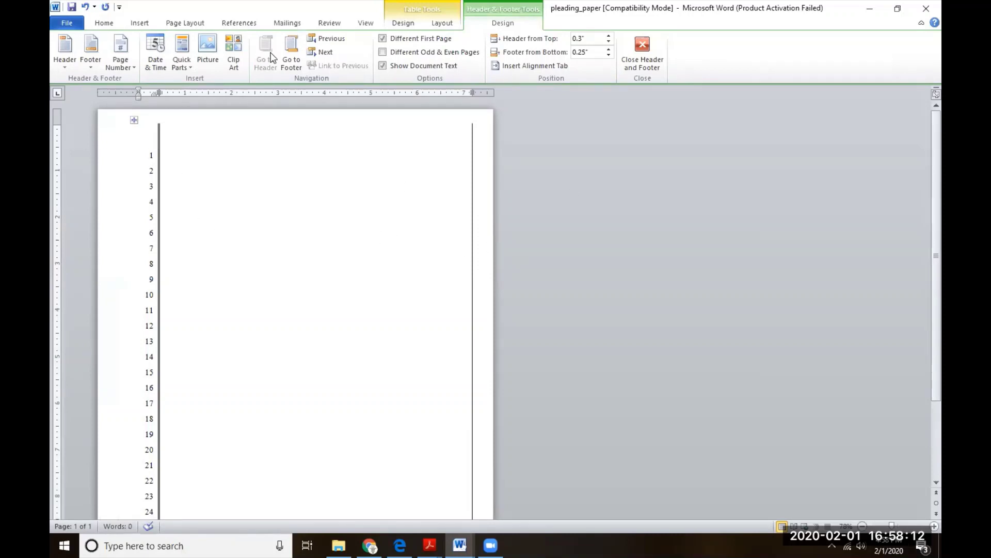
{"action": "left_click", "coordinate": [460, 545]}
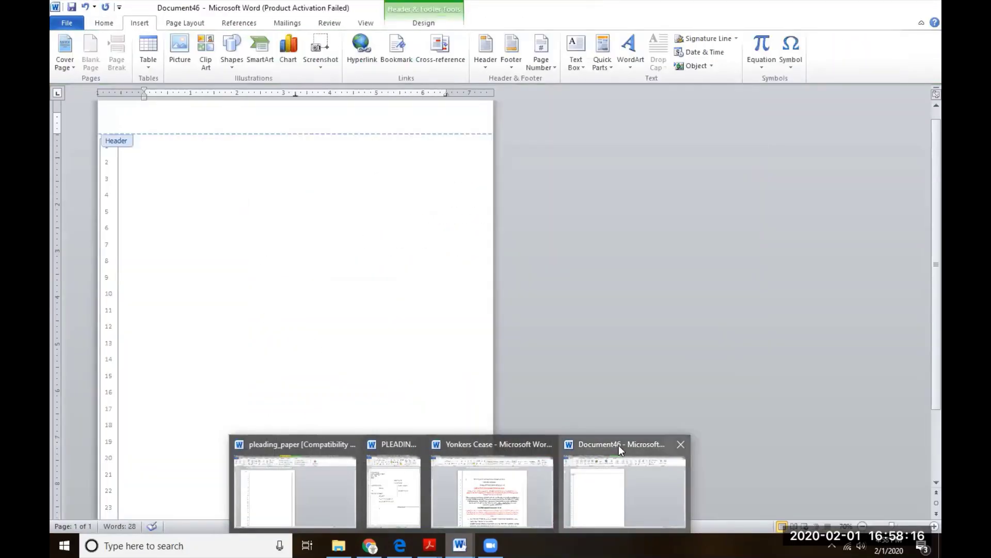
{"action": "left_click", "coordinate": [618, 445]}
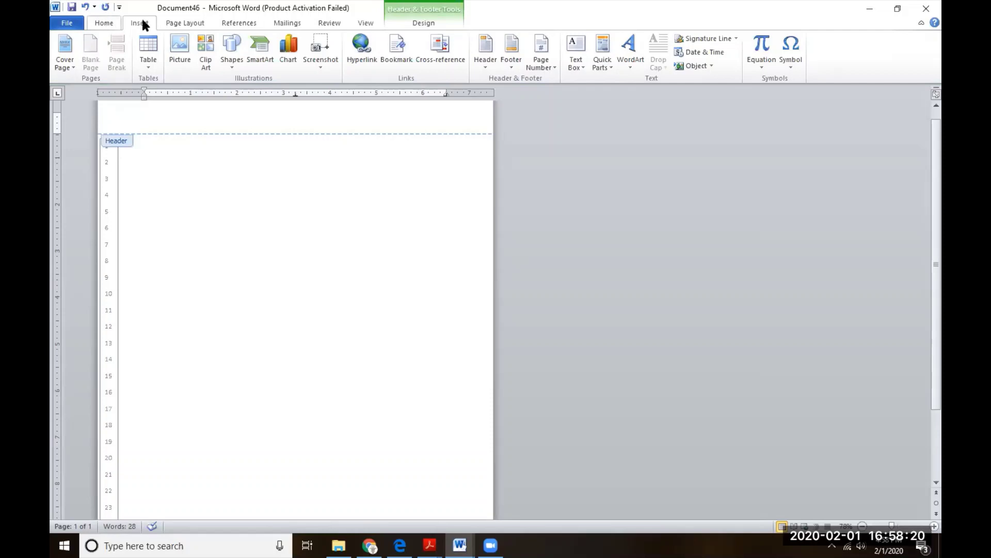
- Draw a vertical line about 11 inches long in the header, beside the line numbers, extending it up to the page's top edge
{"action": "left_click", "coordinate": [232, 51]}
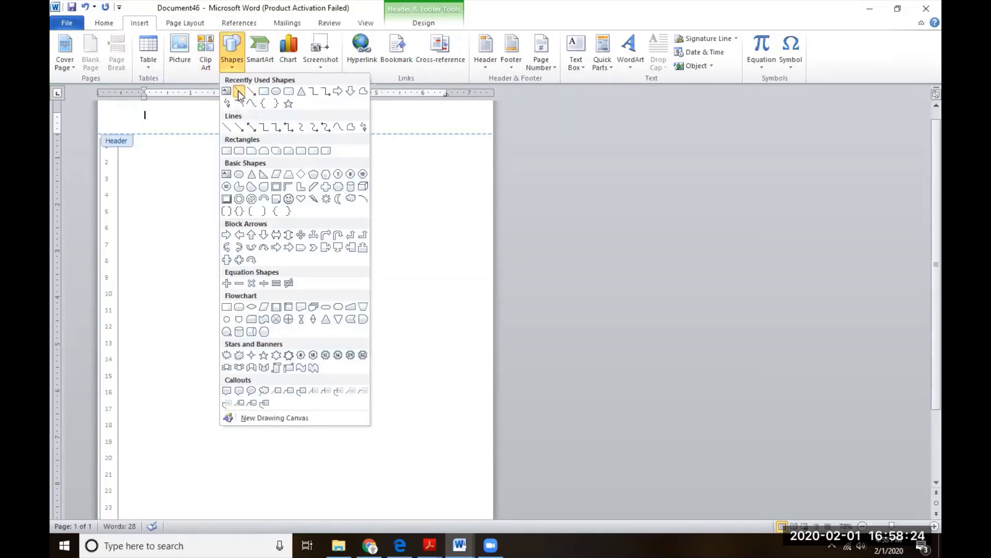
{"action": "left_click", "coordinate": [239, 93]}
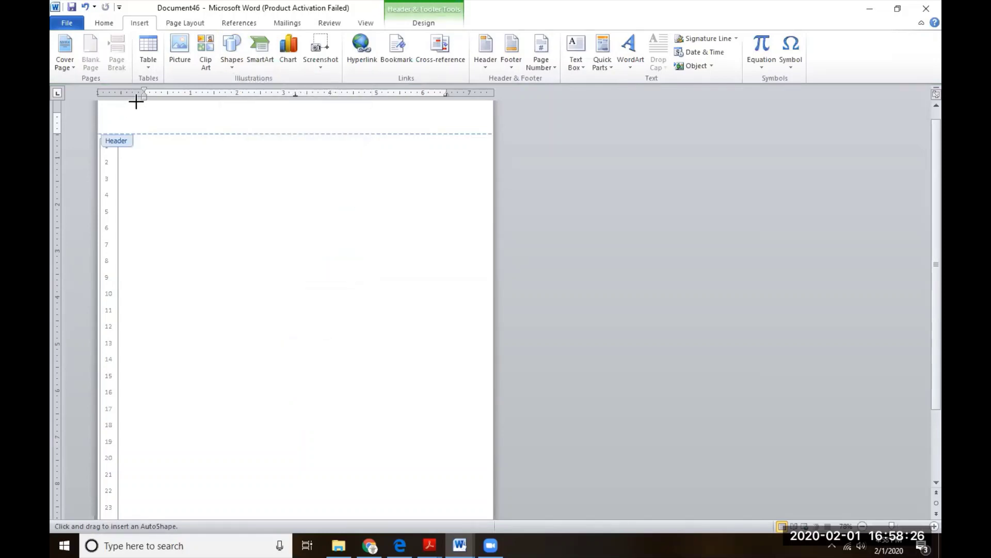
{"action": "mouse_move", "coordinate": [132, 102]}
{"action": "left_mouse_down"}
{"action": "mouse_move", "coordinate": [128, 277]}
{"action": "mouse_move", "coordinate": [145, 336]}
{"action": "mouse_move", "coordinate": [122, 476]}
{"action": "mouse_move", "coordinate": [132, 542]}
{"action": "mouse_move", "coordinate": [137, 496]}
{"action": "mouse_move", "coordinate": [133, 511]}
{"action": "left_mouse_up"}
{"action": "scroll", "coordinate": [133, 471], "scroll_direction": "up", "scroll_amount": 3}
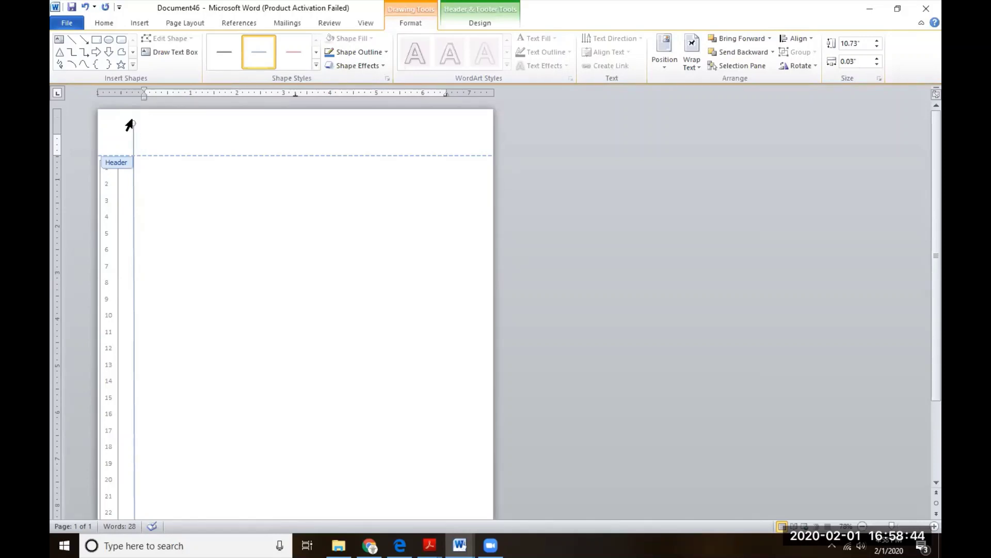
{"action": "left_click_drag", "start_coordinate": [131, 123], "coordinate": [132, 109]}
- Copy the vertical line and paste two duplicates of it into the header
{"action": "right_click", "coordinate": [133, 231]}
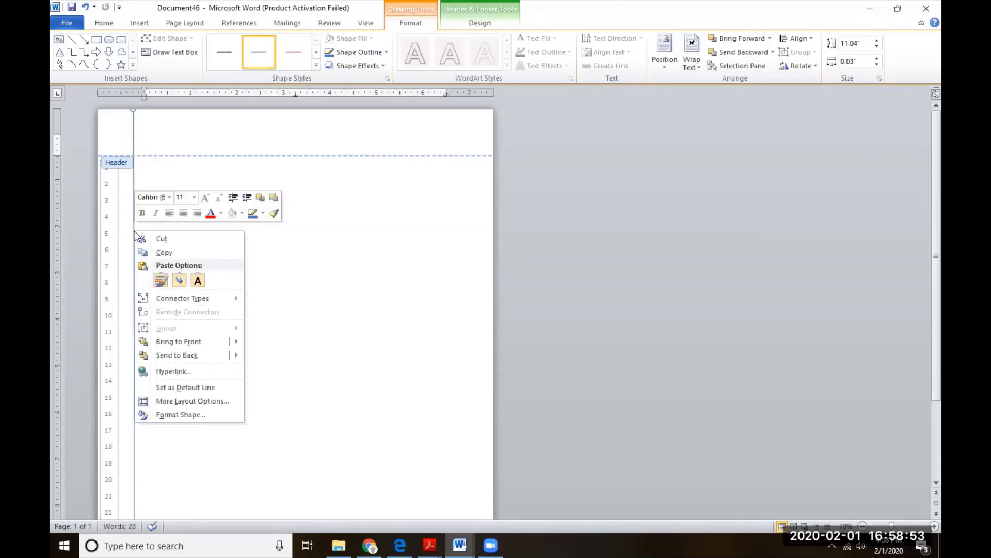
{"action": "left_click", "coordinate": [162, 253]}
{"action": "right_click", "coordinate": [158, 252]}
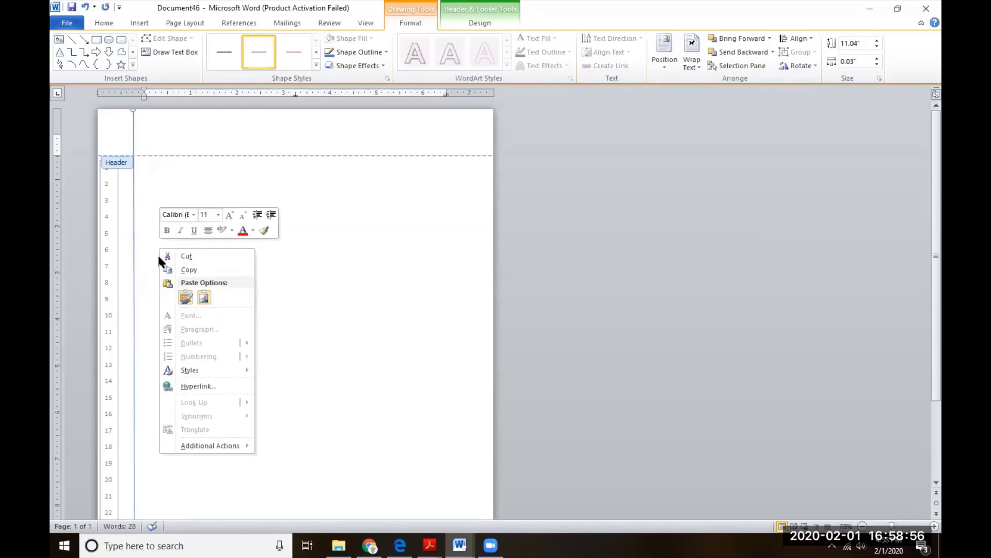
{"action": "left_click", "coordinate": [186, 299]}
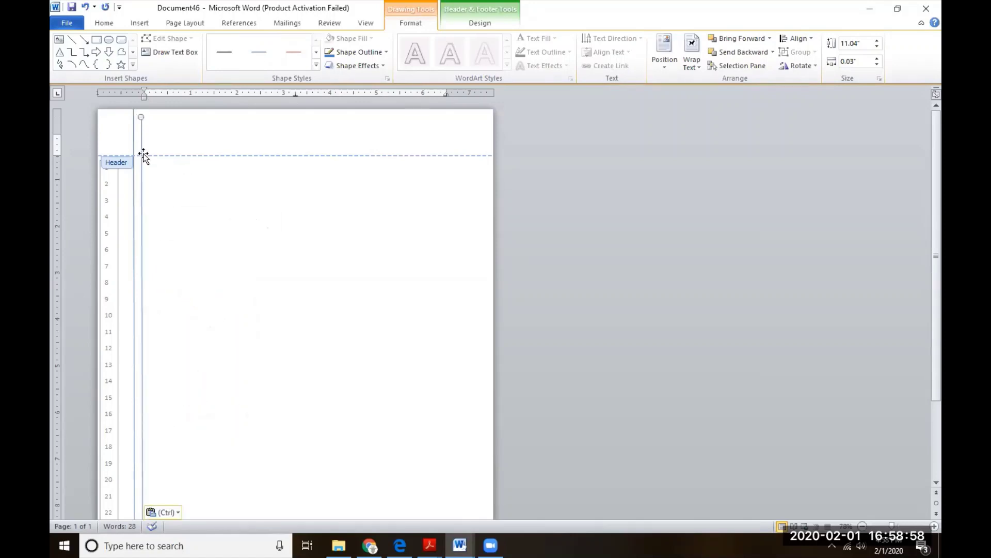
{"action": "right_click", "coordinate": [165, 207]}
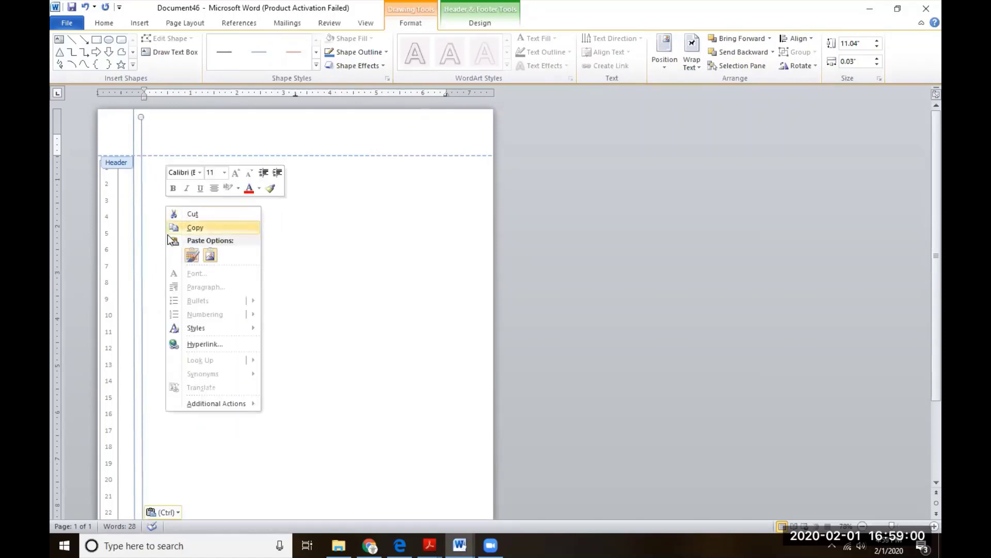
{"action": "left_click", "coordinate": [190, 257]}
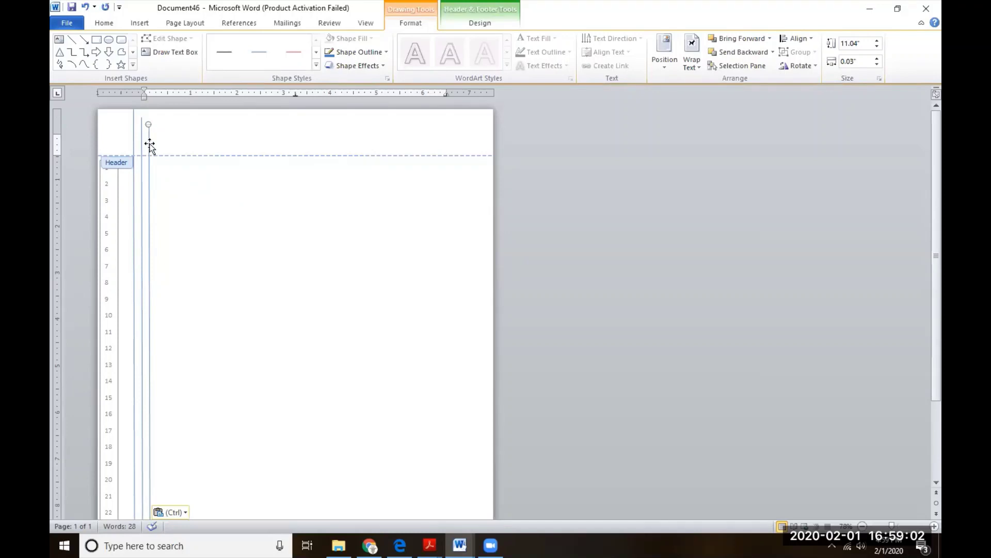
- Move the second pasted line to the right side of the page as the right margin rule
{"action": "left_click_drag", "start_coordinate": [150, 141], "coordinate": [160, 147]}
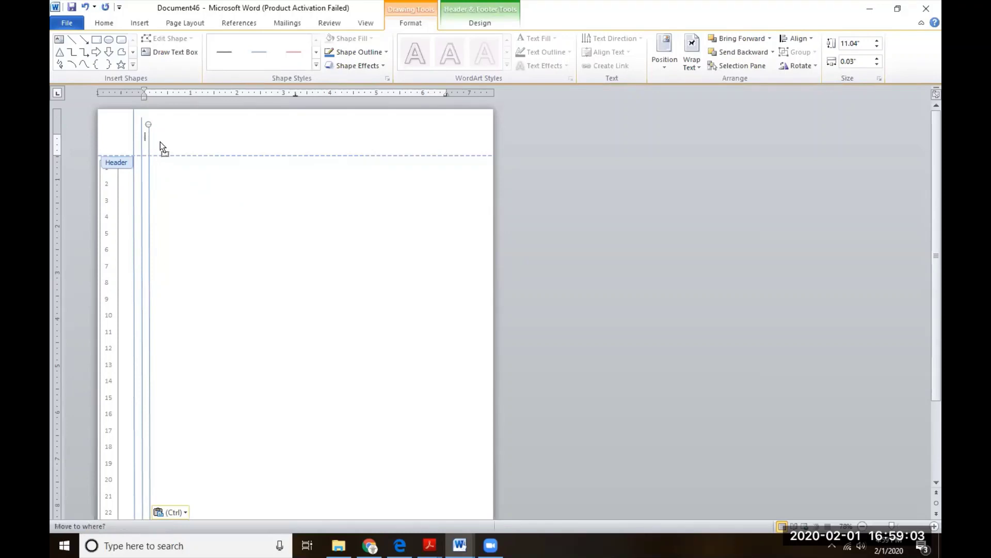
{"action": "left_click", "coordinate": [449, 136]}
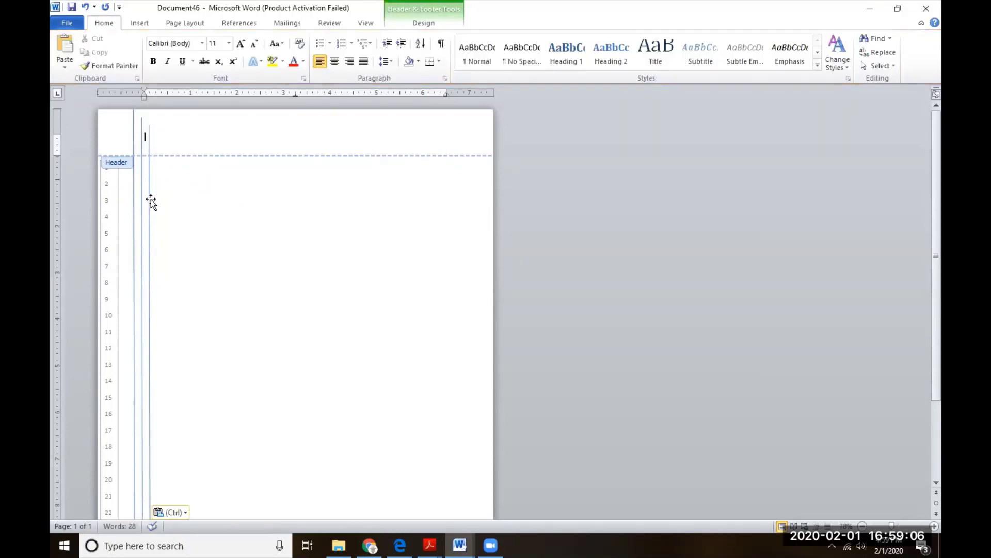
{"action": "mouse_move", "coordinate": [150, 201]}
{"action": "left_mouse_down"}
{"action": "mouse_move", "coordinate": [332, 168]}
{"action": "mouse_move", "coordinate": [467, 181]}
{"action": "mouse_move", "coordinate": [459, 188]}
{"action": "mouse_move", "coordinate": [469, 190]}
{"action": "left_mouse_up"}
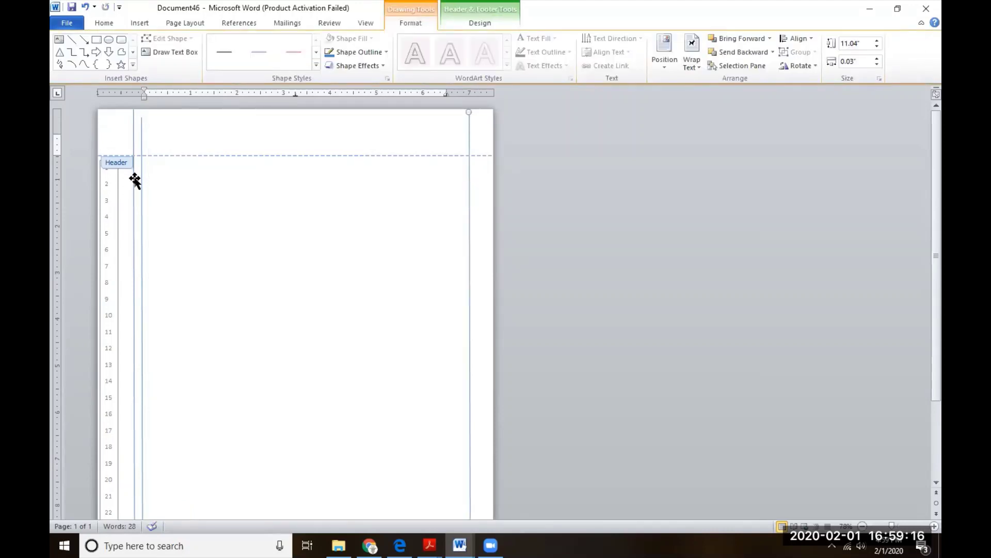
- Move the original line close to the line-number box and adjust the remaining pasted line at the left text margin
{"action": "left_click_drag", "start_coordinate": [134, 181], "coordinate": [122, 169]}
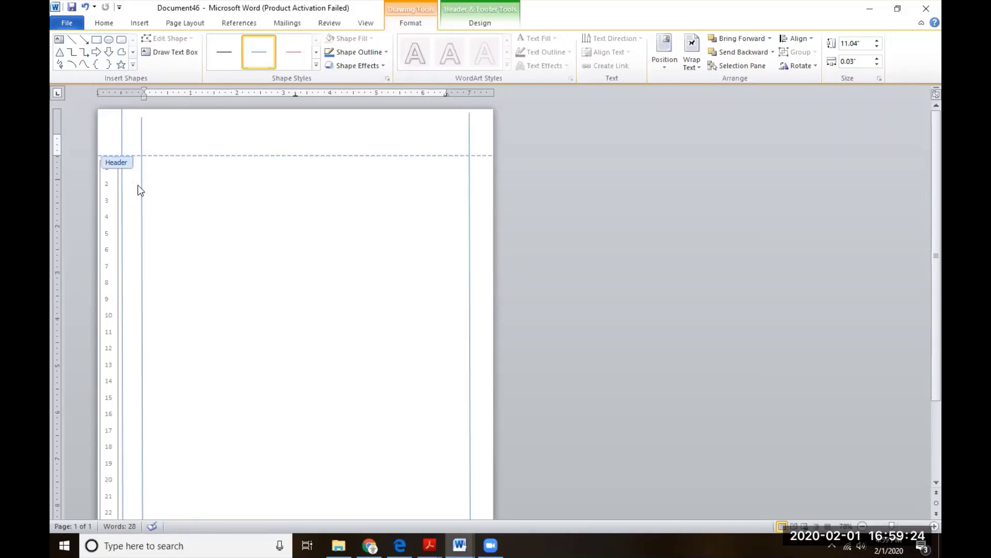
{"action": "scroll", "coordinate": [147, 318], "scroll_direction": "down", "scroll_amount": 3}
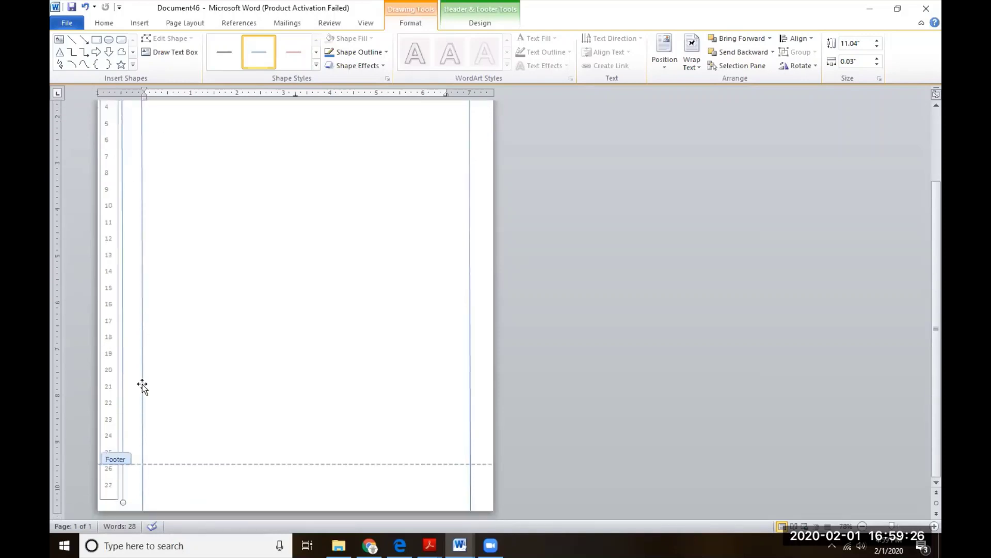
{"action": "left_click", "coordinate": [142, 368]}
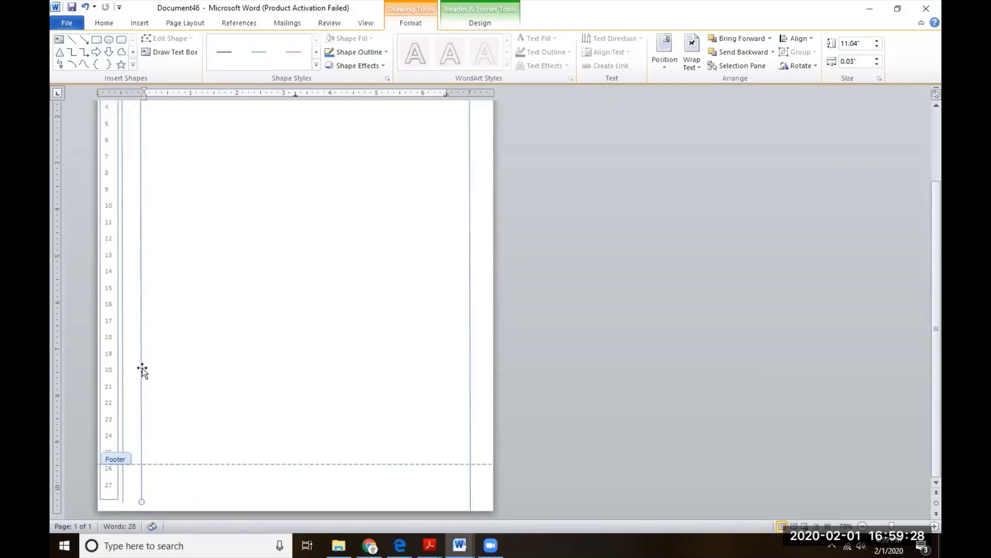
- Leave header and footer editing and check the vertical lines along the full page
{"action": "left_click", "coordinate": [119, 515]}
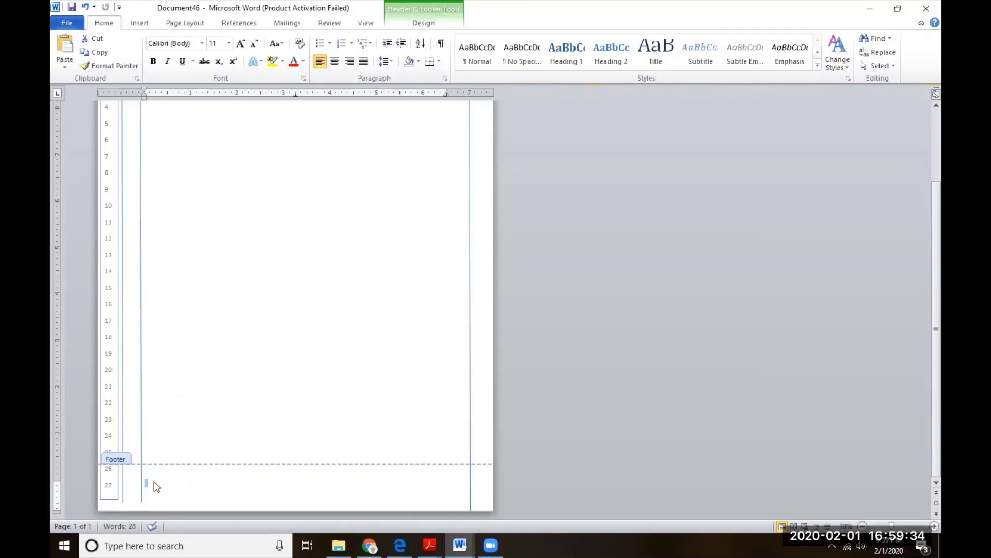
{"action": "double_click", "coordinate": [176, 432]}
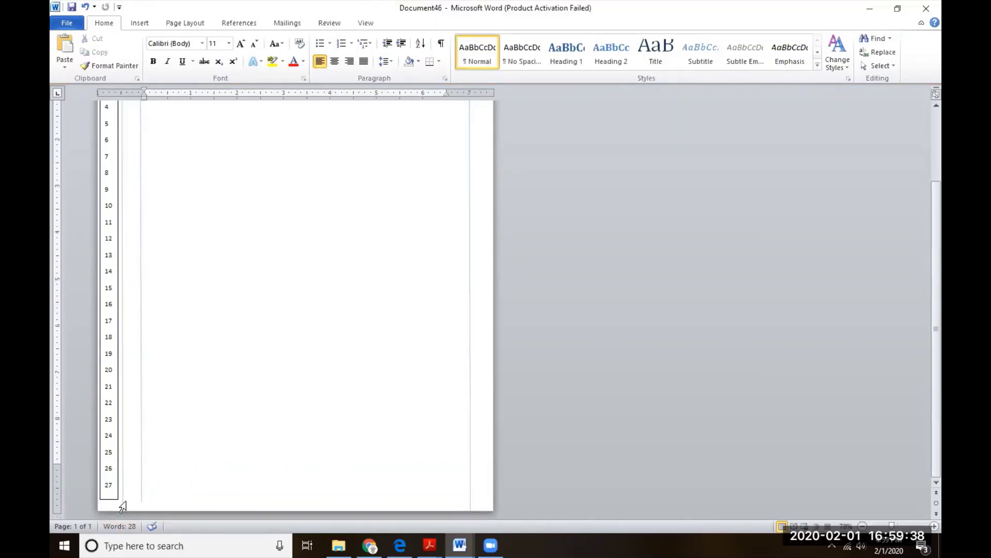
{"action": "key", "text": "ctrl+a"}
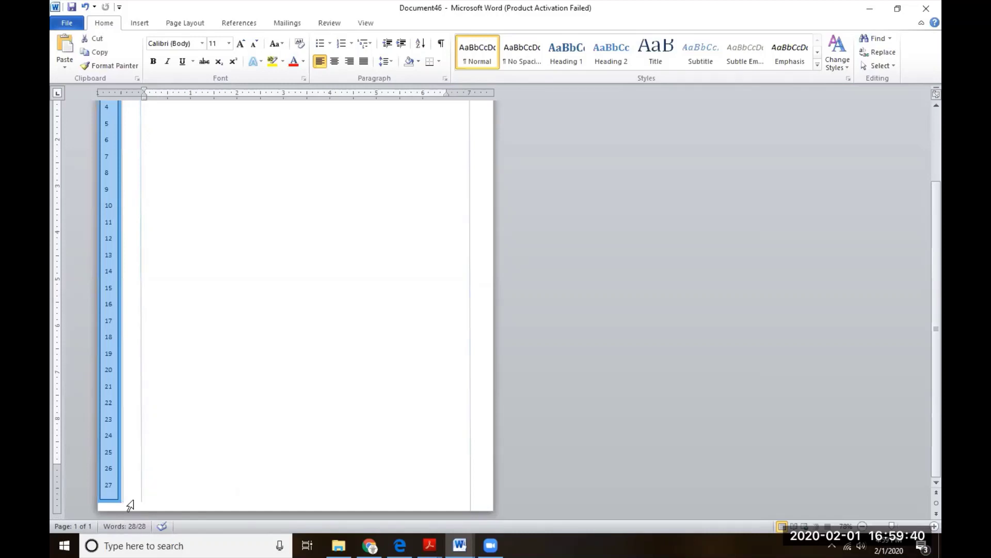
{"action": "left_click", "coordinate": [156, 477]}
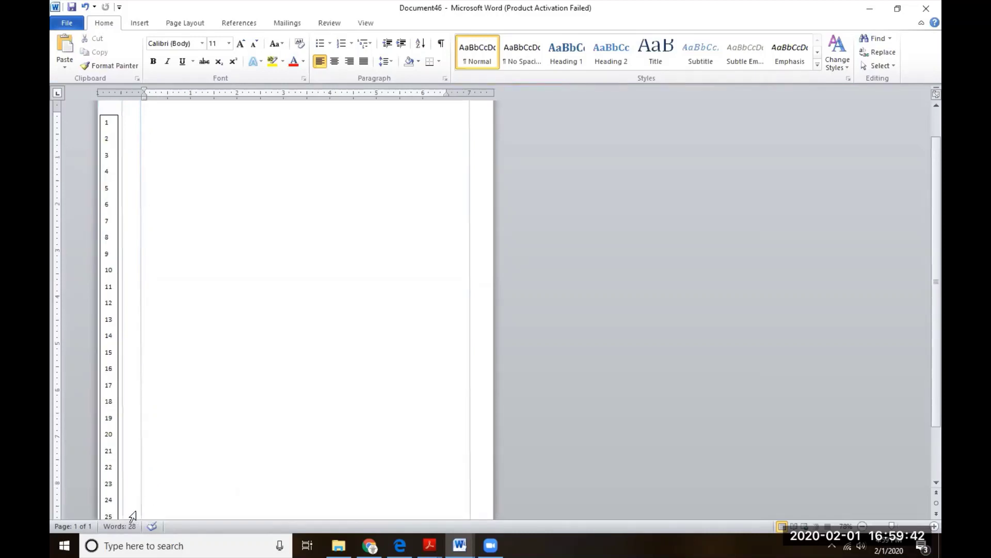
{"action": "scroll", "coordinate": [144, 381], "scroll_direction": "up", "scroll_amount": 3}
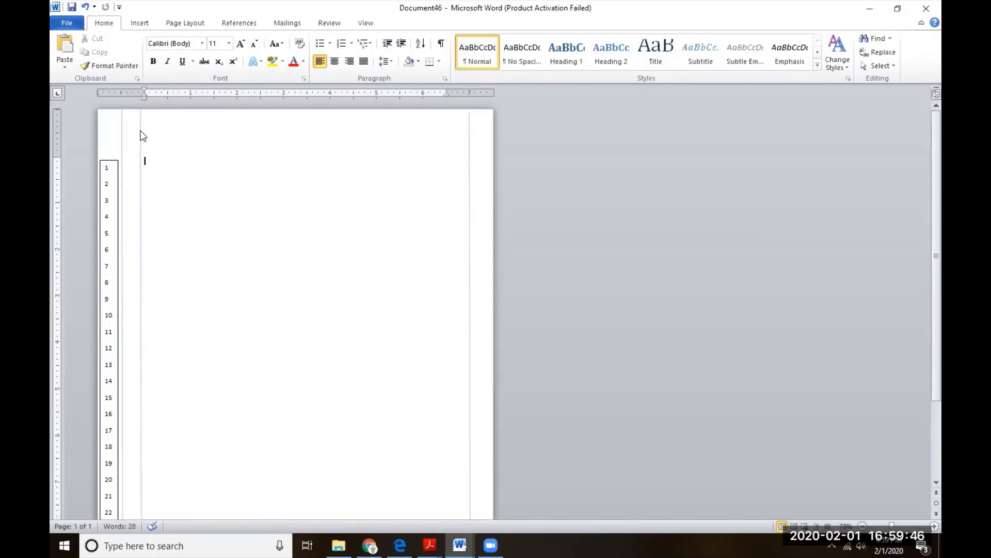
- Set the line-number text box to No Outline and return to the document body
{"action": "left_click", "coordinate": [104, 176]}
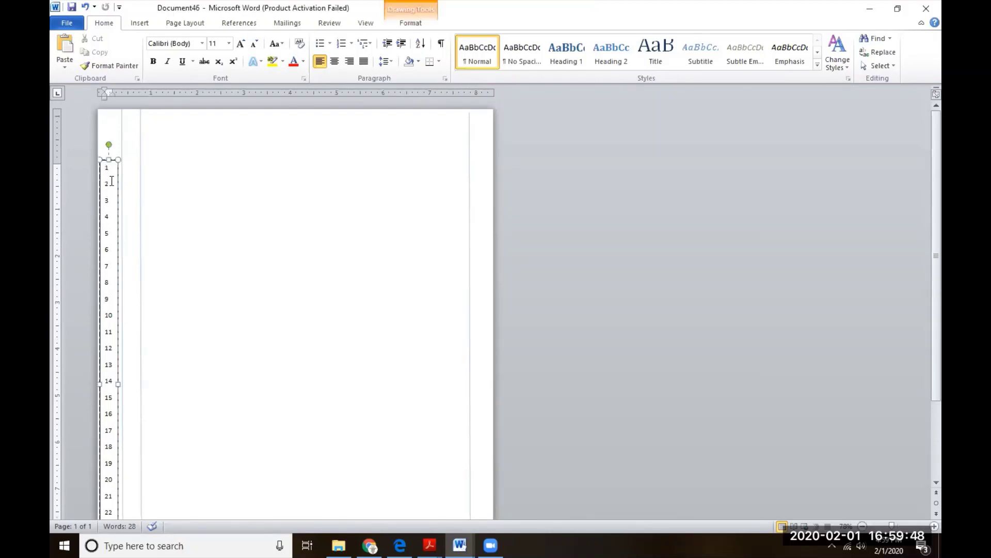
{"action": "right_click", "coordinate": [109, 176]}
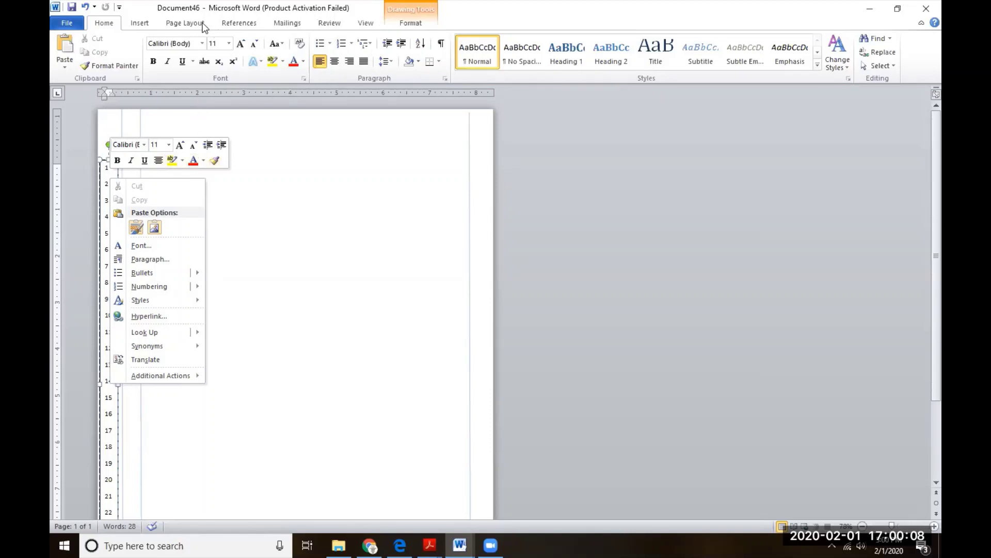
{"action": "left_click", "coordinate": [176, 24]}
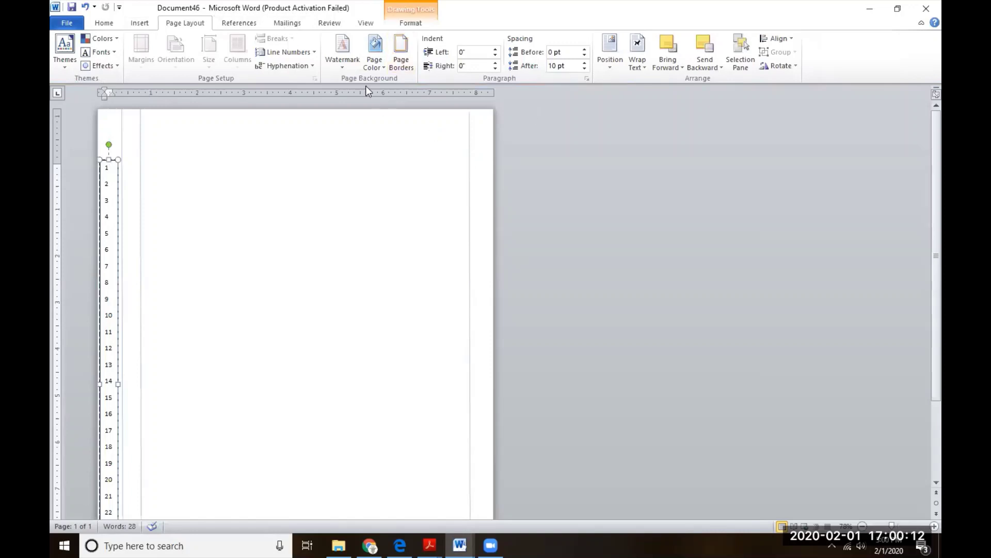
{"action": "left_click", "coordinate": [140, 24]}
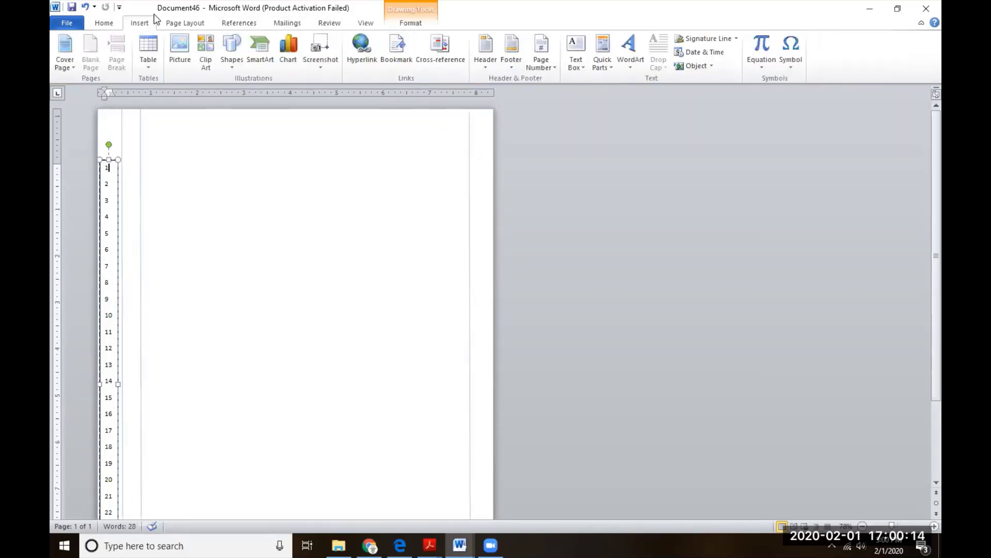
{"action": "left_click", "coordinate": [365, 24]}
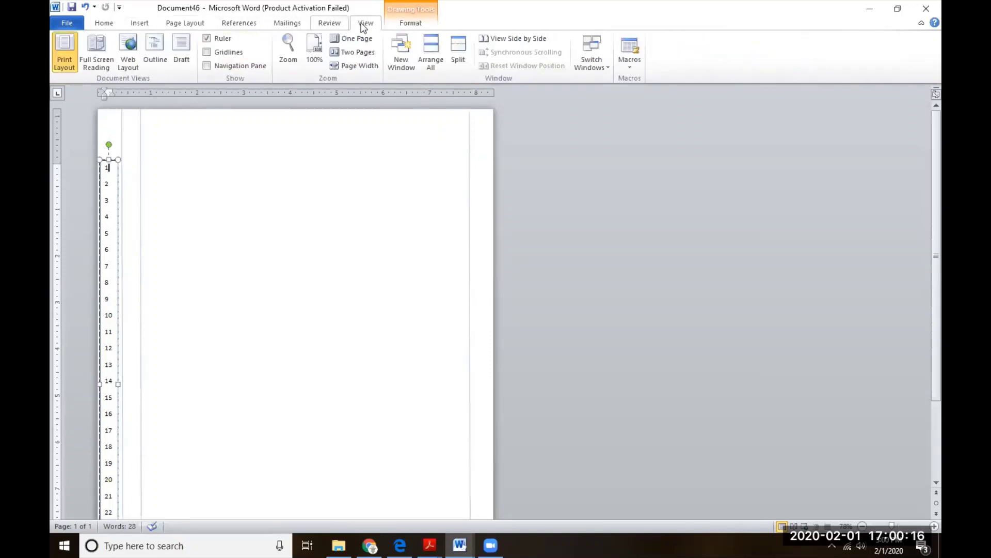
{"action": "left_click", "coordinate": [406, 26]}
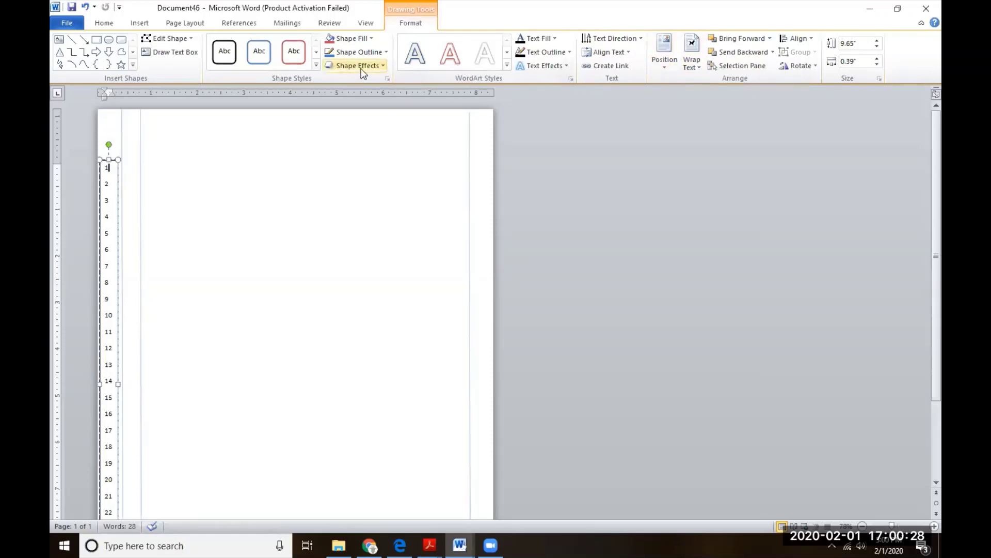
{"action": "left_click", "coordinate": [386, 52]}
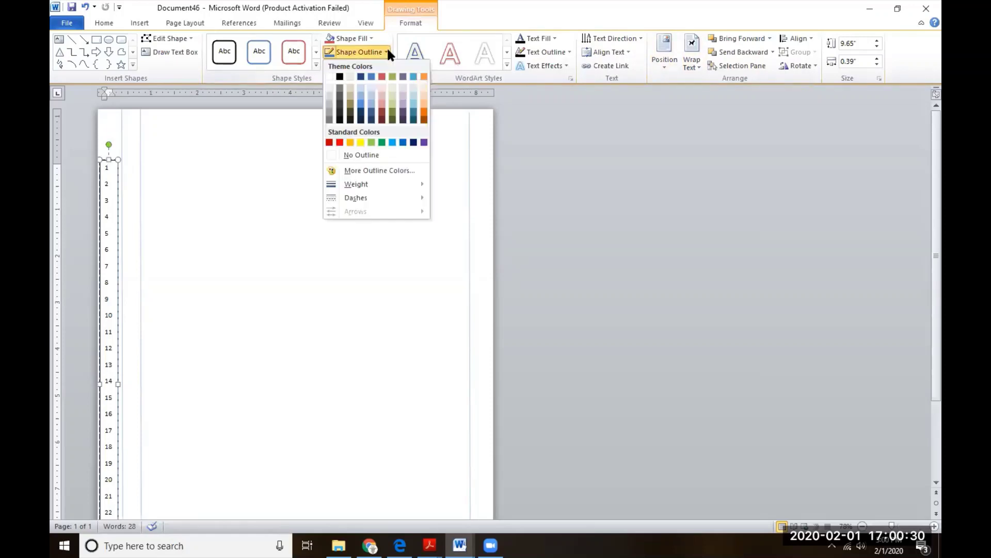
{"action": "left_click", "coordinate": [332, 154]}
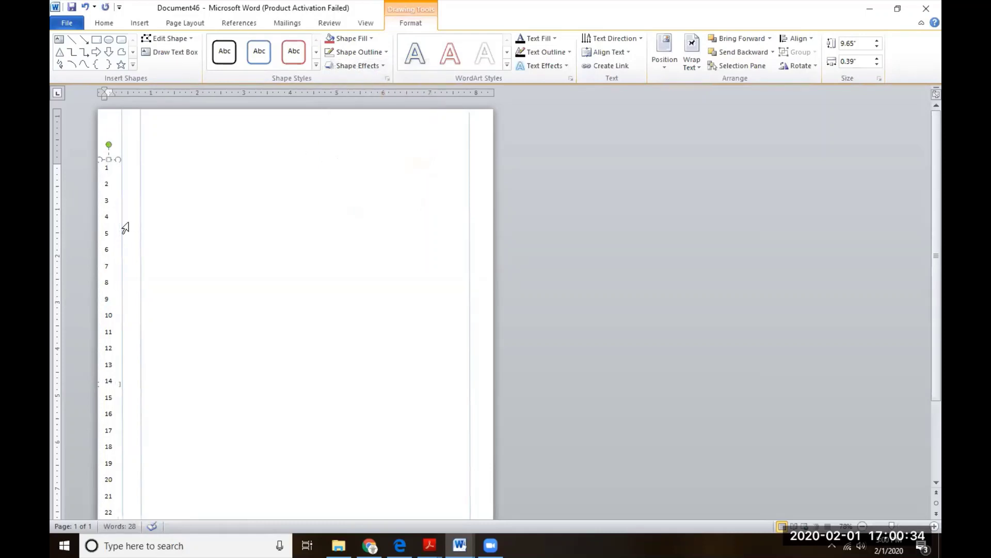
{"action": "key", "text": "ctrl+a"}
{"action": "left_click", "coordinate": [198, 189]}
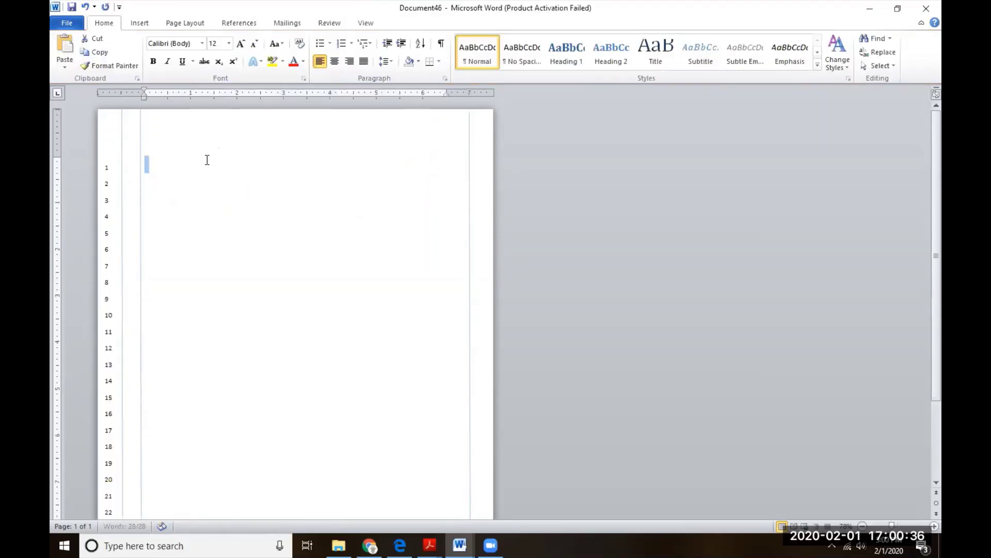
{"action": "left_click", "coordinate": [167, 289]}
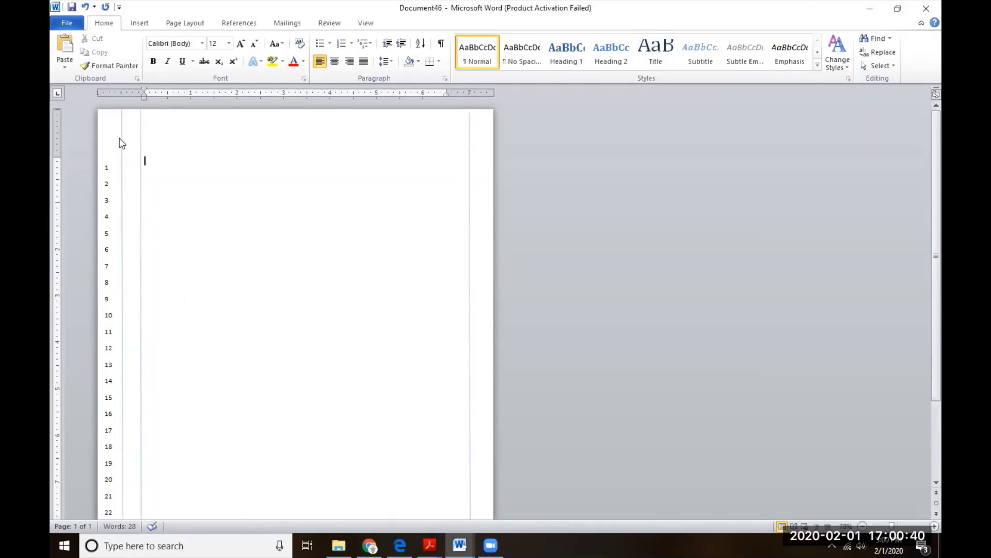
- Try to select the vertical rule between the line numbers and the left text margin
{"action": "left_click", "coordinate": [106, 166]}
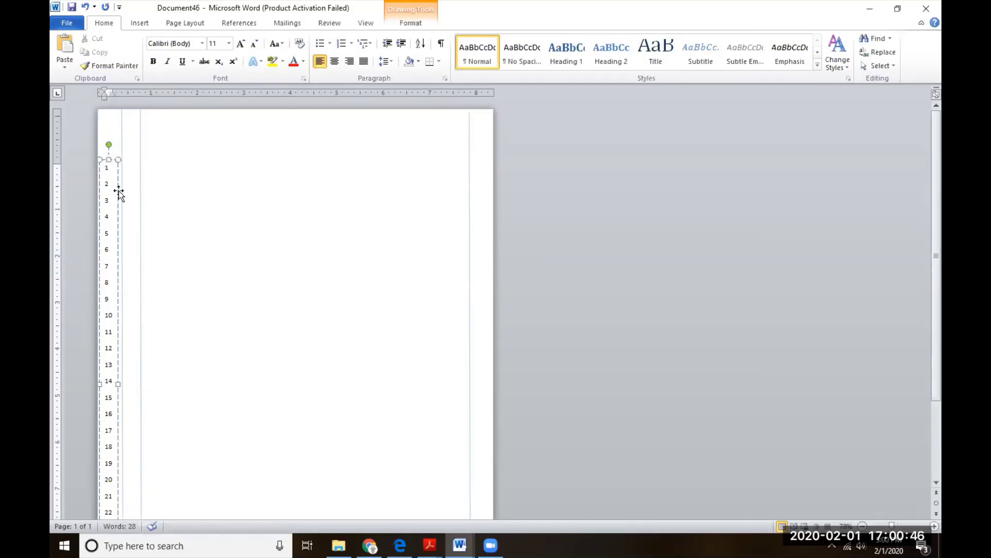
{"action": "left_click", "coordinate": [159, 138]}
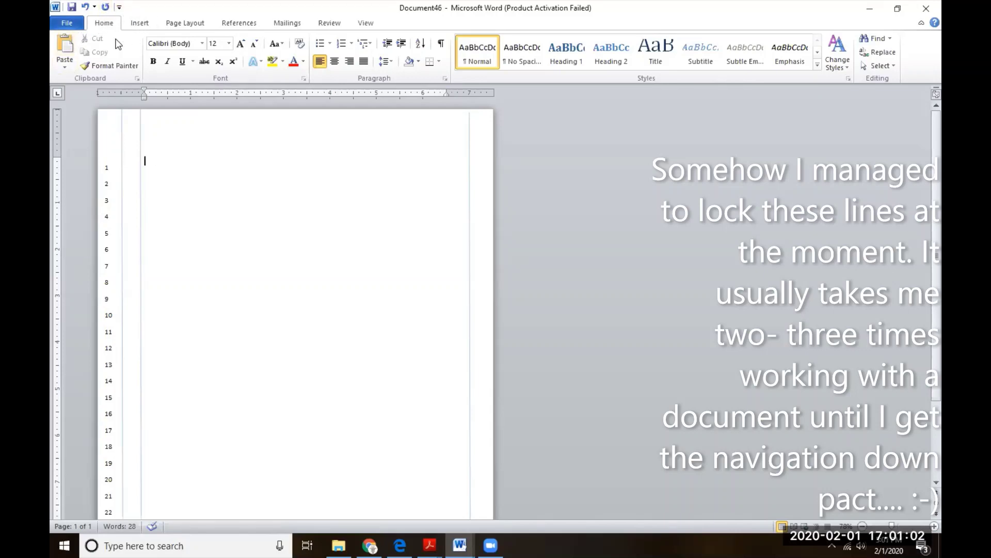
{"action": "double_click", "coordinate": [145, 237]}
{"action": "left_click", "coordinate": [140, 238]}
{"action": "double_click", "coordinate": [140, 241]}
{"action": "key", "text": "ctrl+z"}
{"action": "triple_click", "coordinate": [117, 248]}
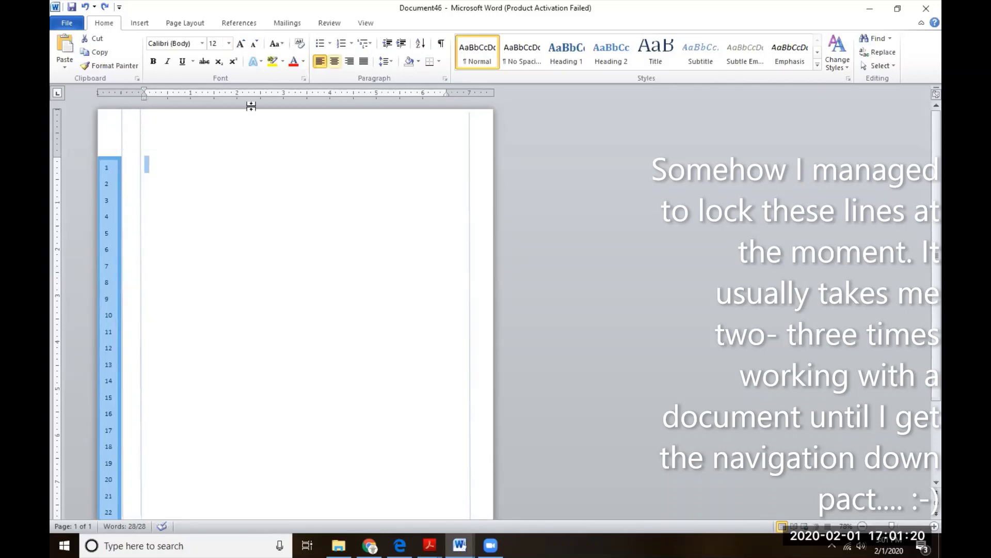
{"action": "left_click", "coordinate": [99, 210]}
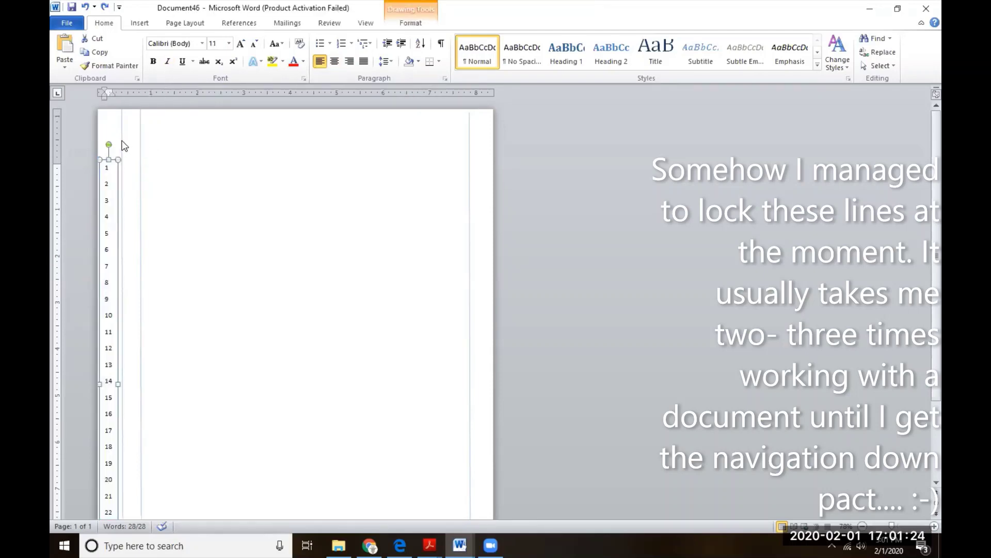
{"action": "scroll", "coordinate": [129, 144], "scroll_direction": "down", "scroll_amount": 1}
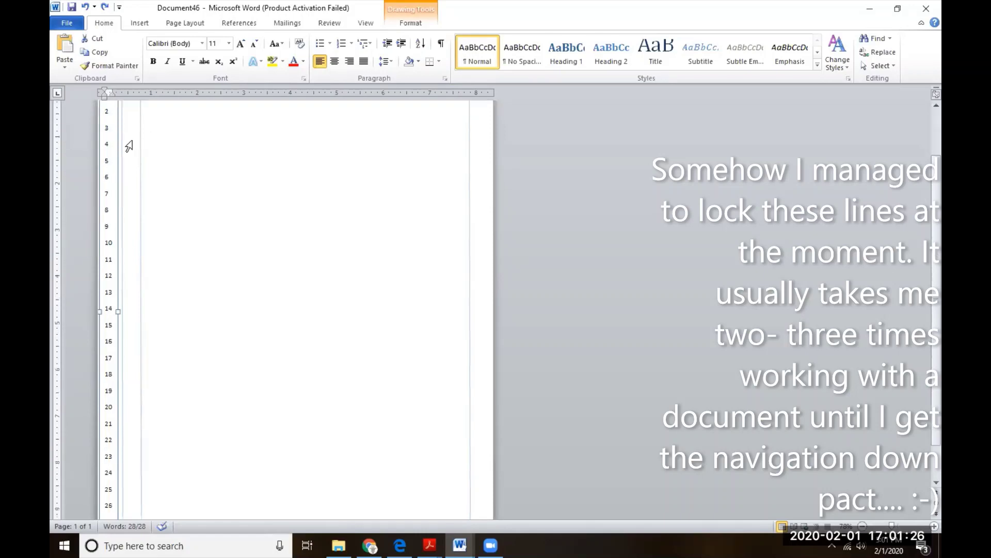
{"action": "left_click", "coordinate": [172, 24]}
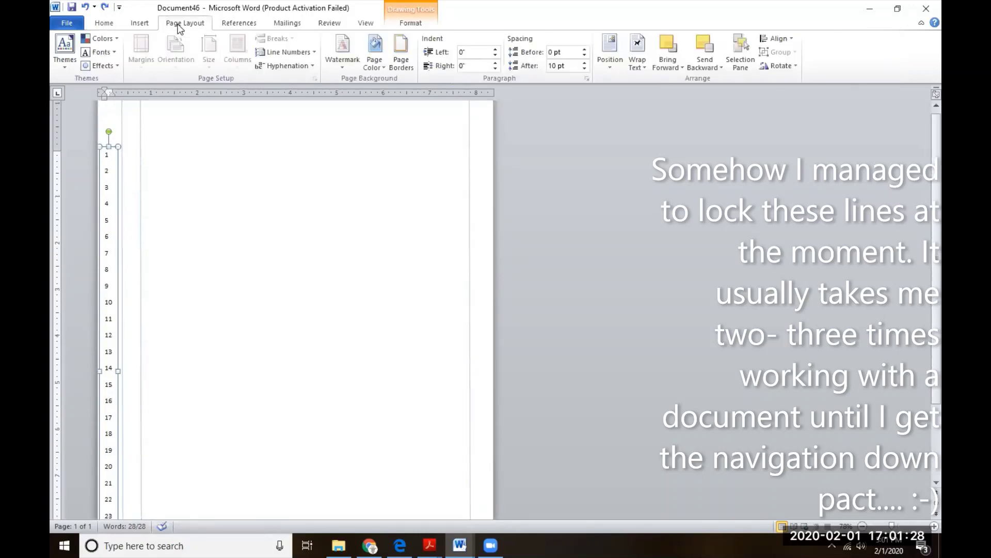
{"action": "left_click", "coordinate": [136, 24]}
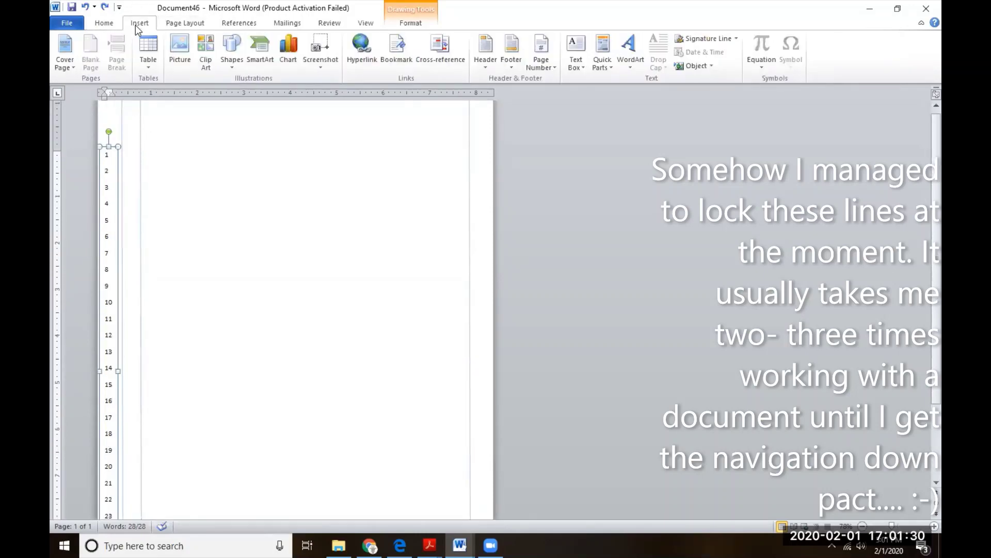
{"action": "left_click", "coordinate": [230, 51]}
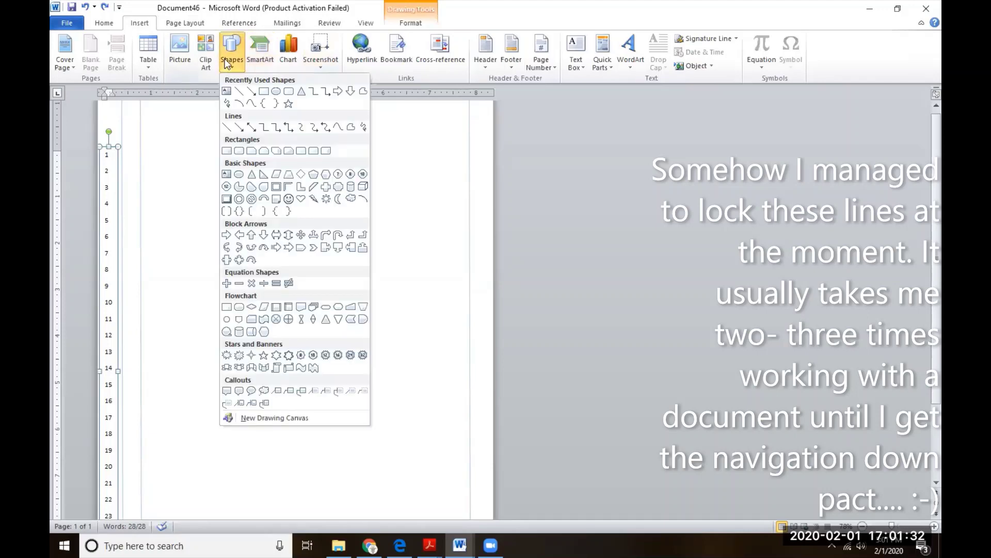
{"action": "left_click", "coordinate": [139, 146]}
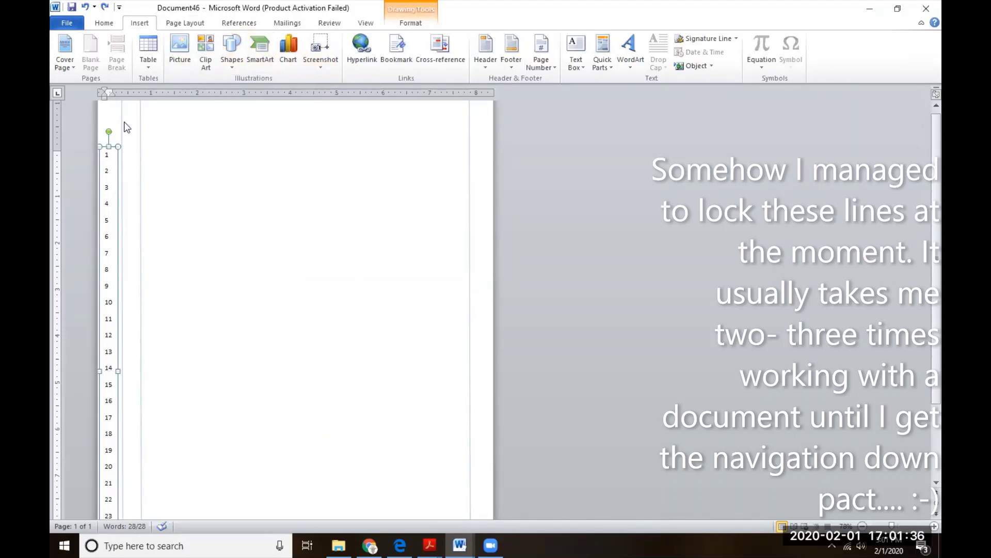
{"action": "scroll", "coordinate": [120, 182], "scroll_direction": "down", "scroll_amount": 3}
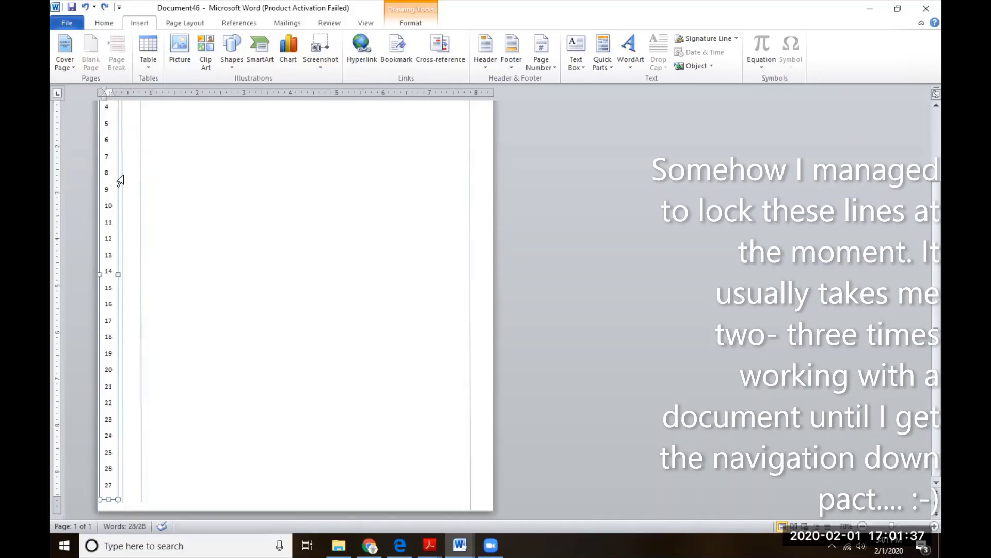
{"action": "left_click", "coordinate": [126, 504]}
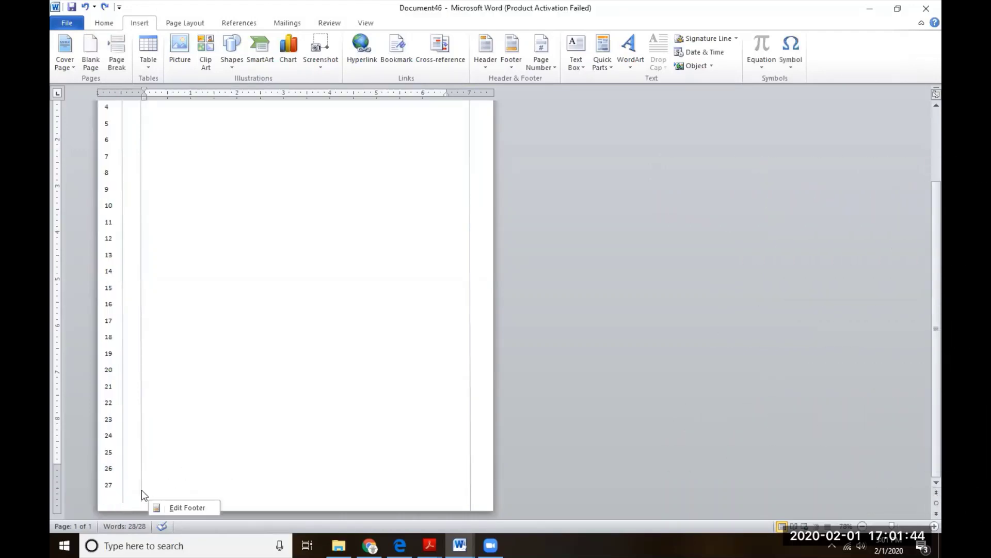
{"action": "scroll", "coordinate": [144, 494], "scroll_direction": "up", "scroll_amount": 2}
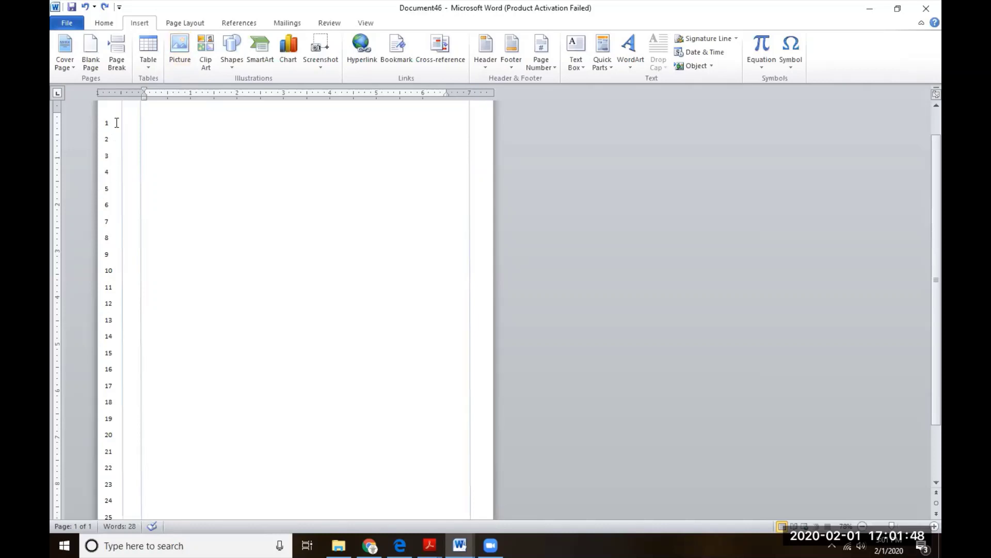
{"action": "scroll", "coordinate": [147, 142], "scroll_direction": "up", "scroll_amount": 1}
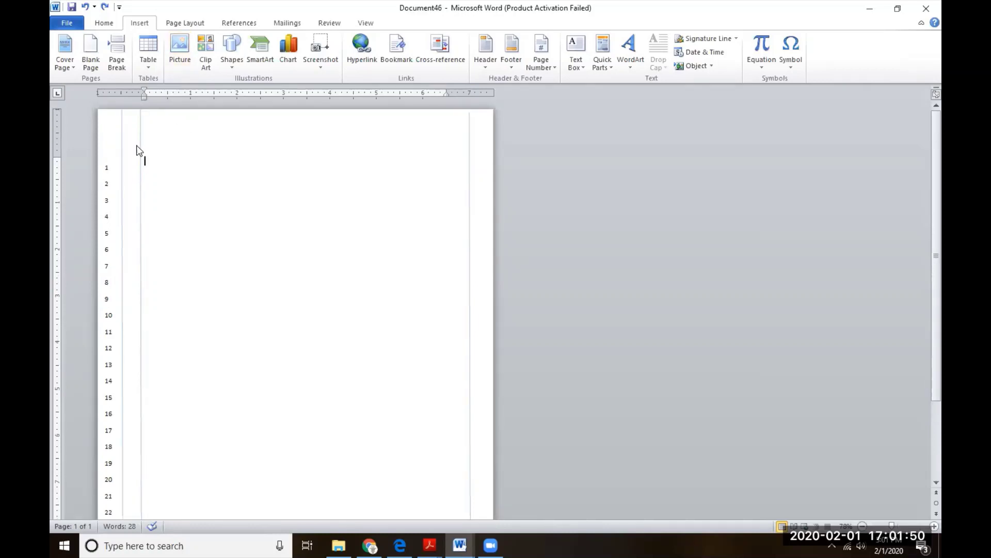
- Move the line-number text box slightly right and down, toward the adjacent vertical rule
{"action": "double_click", "coordinate": [107, 169]}
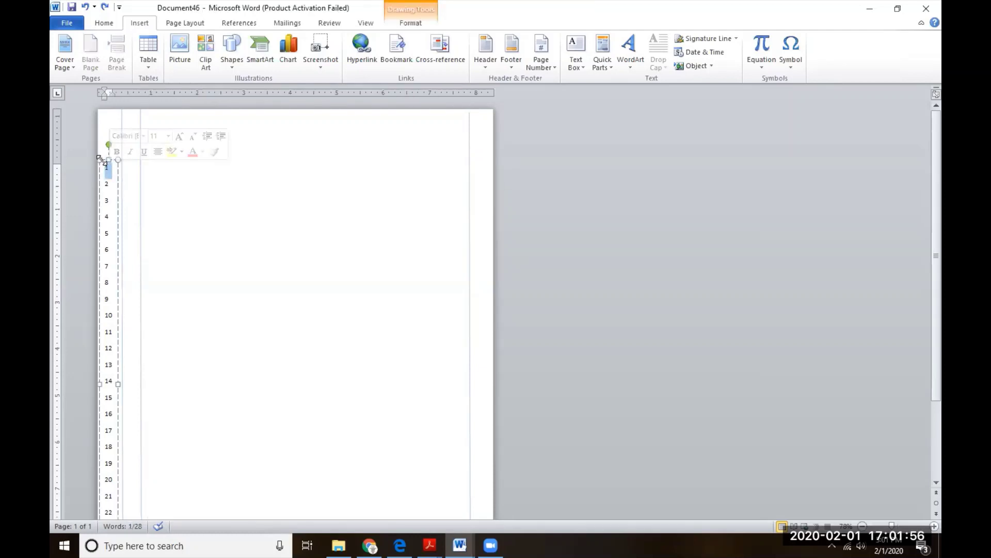
{"action": "left_click", "coordinate": [105, 160]}
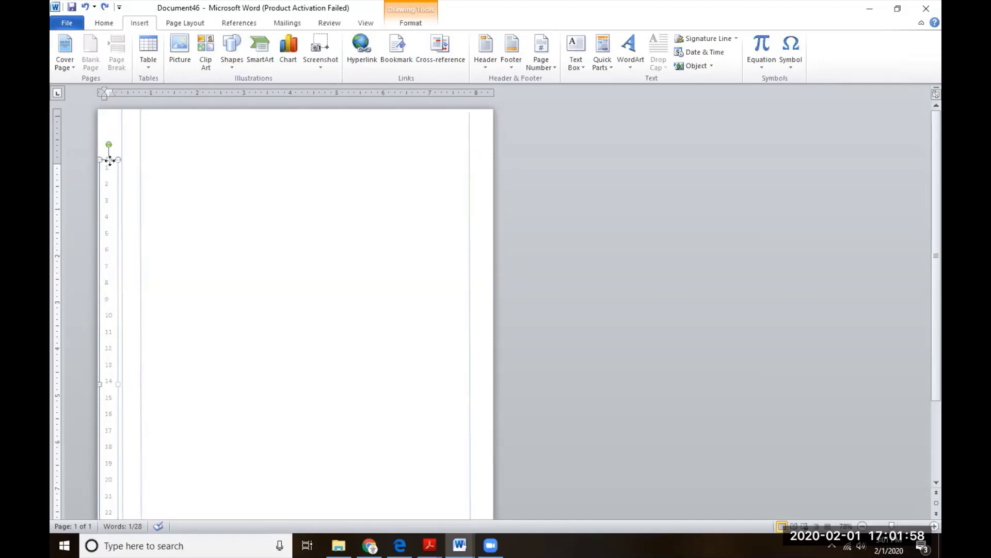
{"action": "left_click_drag", "start_coordinate": [110, 161], "coordinate": [108, 161]}
{"action": "left_click", "coordinate": [178, 174]}
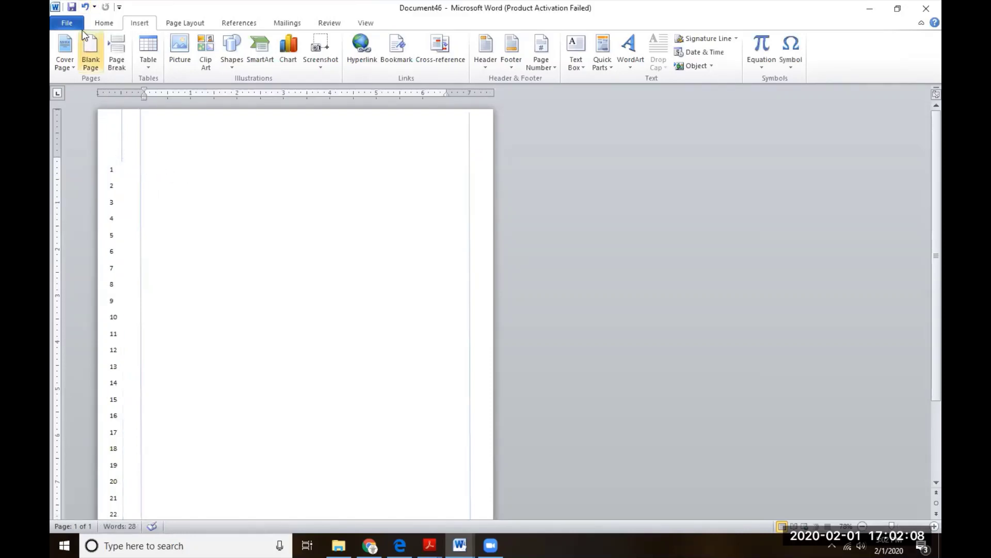
- Set the font at the insertion point in the document body to Times New Roman
{"action": "left_click", "coordinate": [104, 22]}
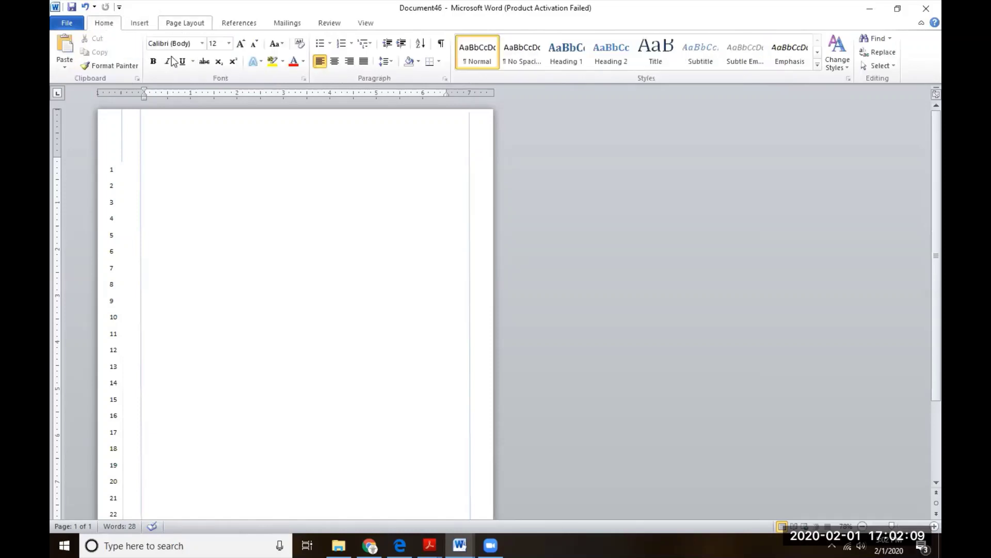
{"action": "left_click", "coordinate": [203, 43]}
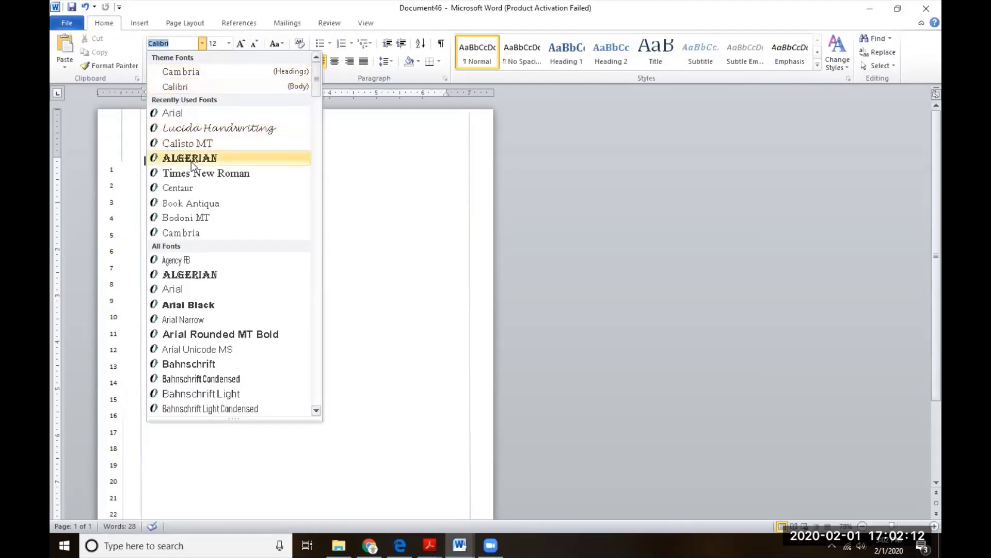
{"action": "left_click", "coordinate": [181, 173]}
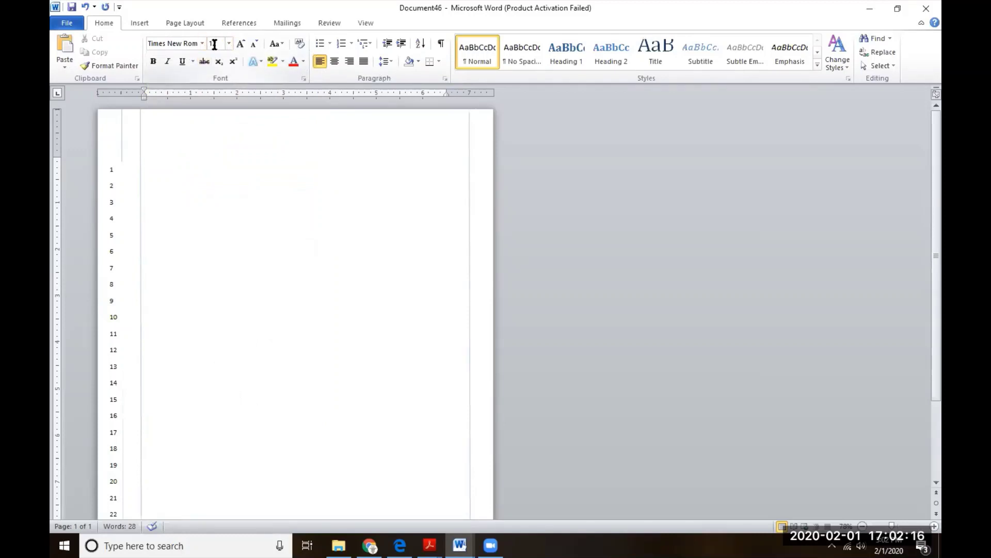
- Format line numbers 1 to 27 in the text box as Times New Roman, size 12
{"action": "left_click", "coordinate": [111, 170]}
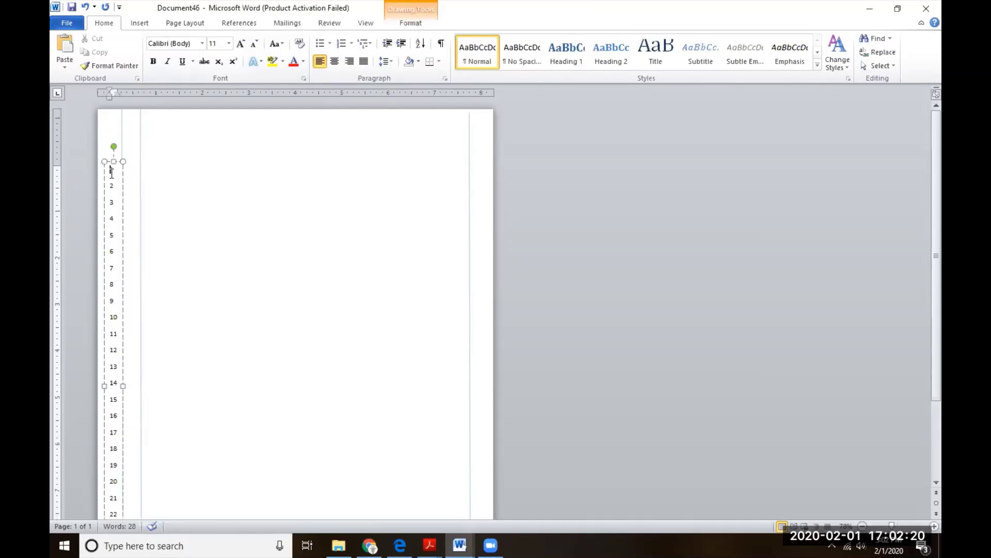
{"action": "left_click_drag", "start_coordinate": [111, 170], "coordinate": [117, 492]}
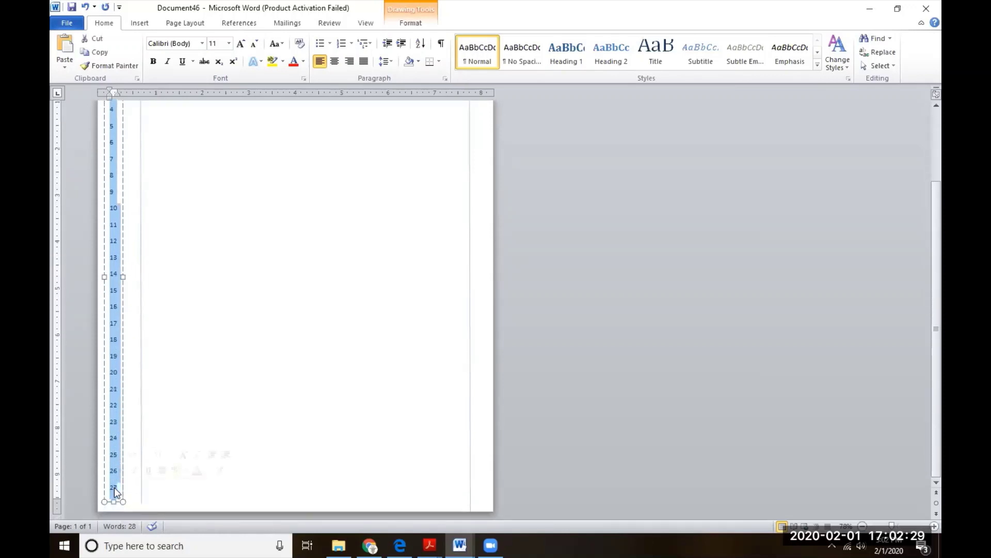
{"action": "left_click", "coordinate": [203, 44]}
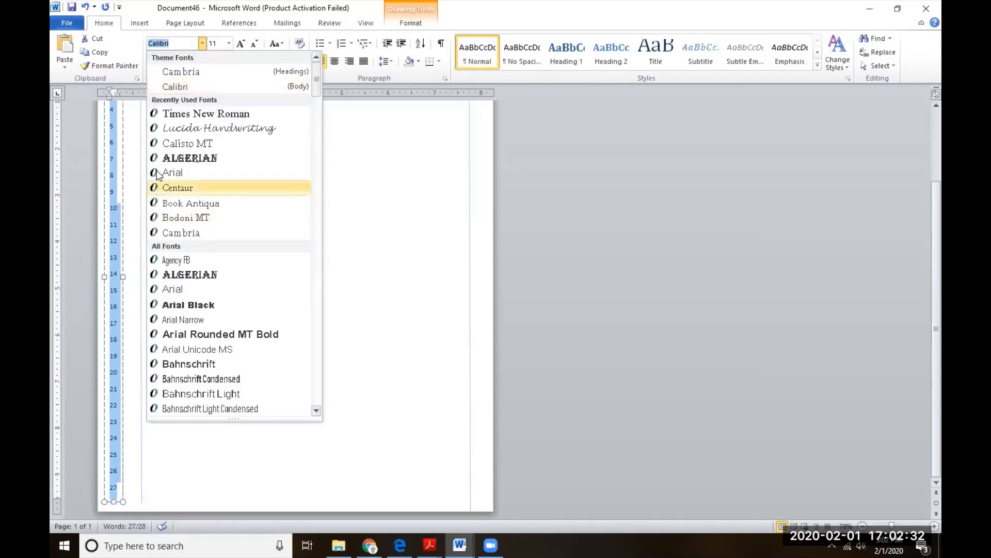
{"action": "left_click", "coordinate": [195, 115]}
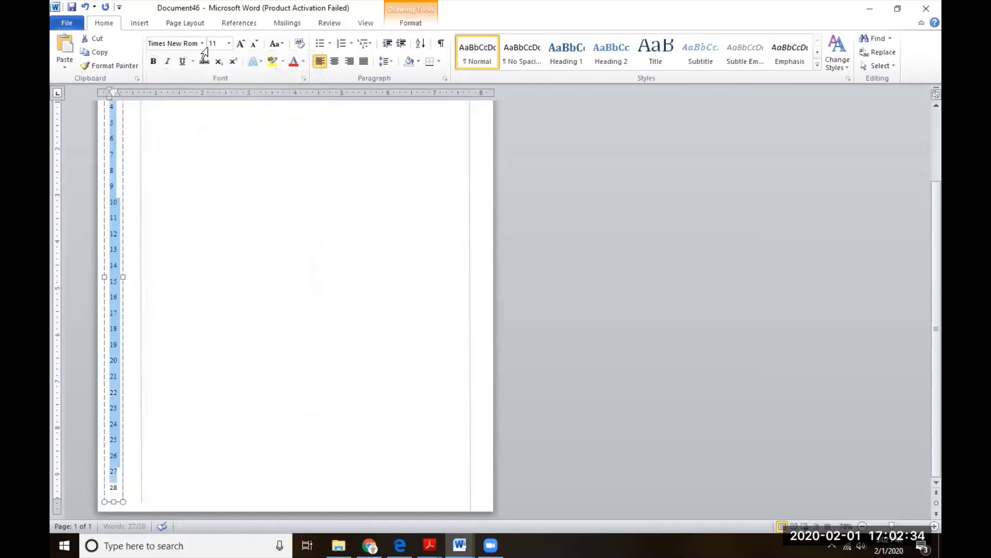
{"action": "left_click", "coordinate": [228, 43]}
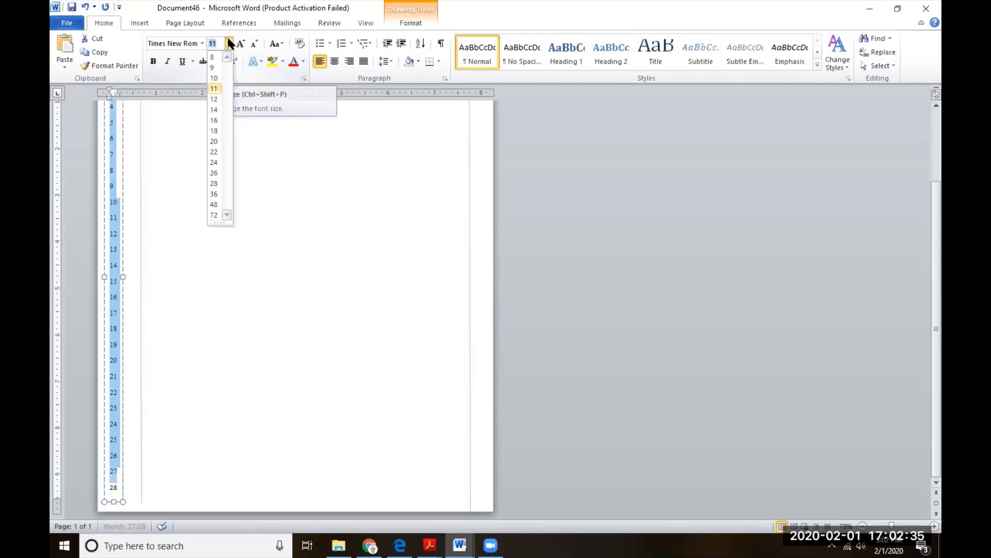
{"action": "left_click", "coordinate": [215, 99]}
{"action": "left_click", "coordinate": [196, 172]}
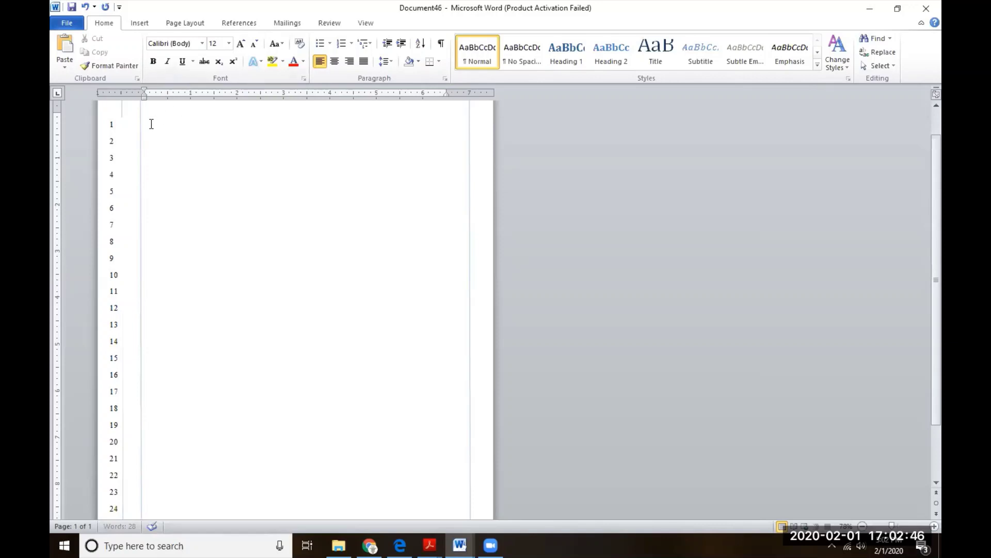
- Enter a row of filler letters as the first body line and move the line-number box up to align number 1 with it
{"action": "left_click_drag", "start_coordinate": [150, 122], "coordinate": [149, 125]}
{"action": "type", "text": "addddddddddddddddd"}
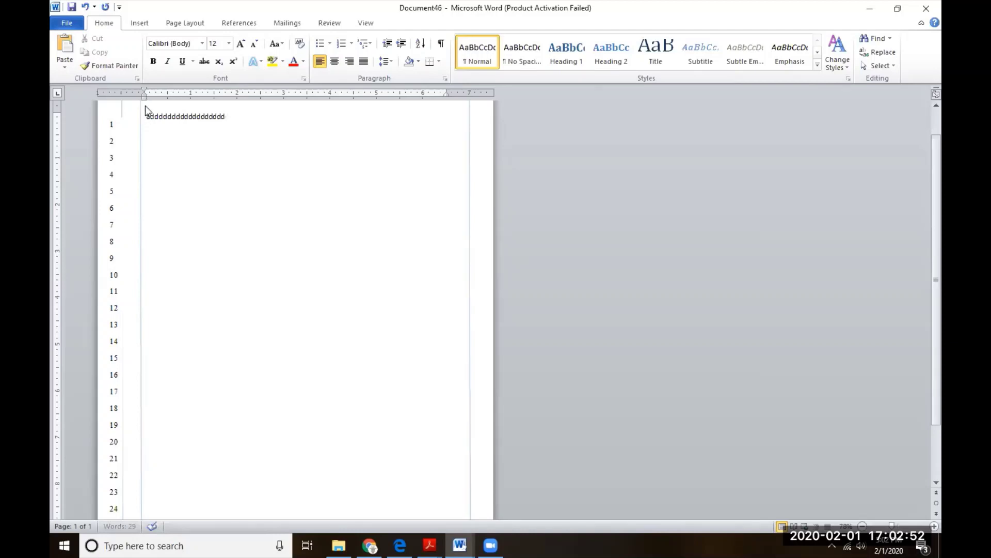
{"action": "scroll", "coordinate": [133, 128], "scroll_direction": "up", "scroll_amount": 1}
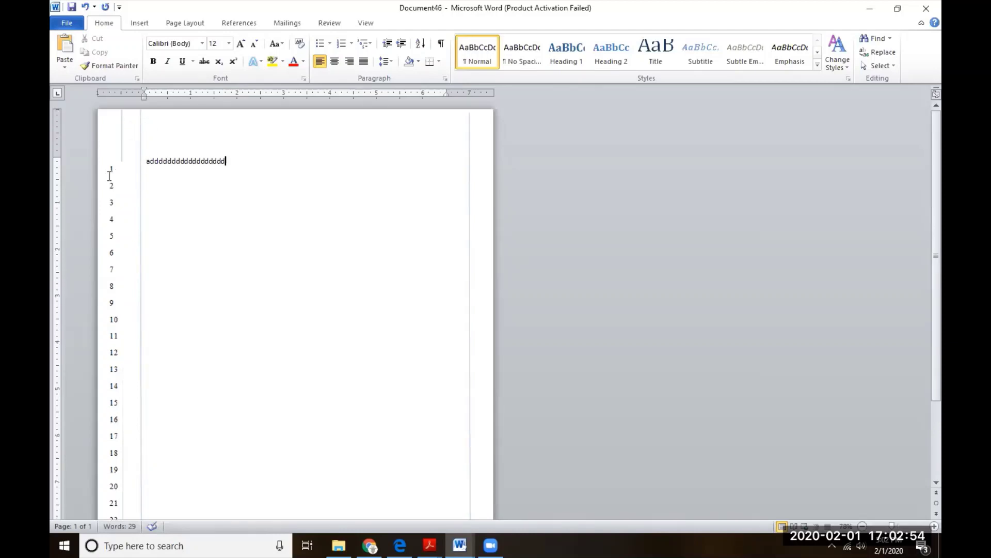
{"action": "left_click", "coordinate": [111, 171]}
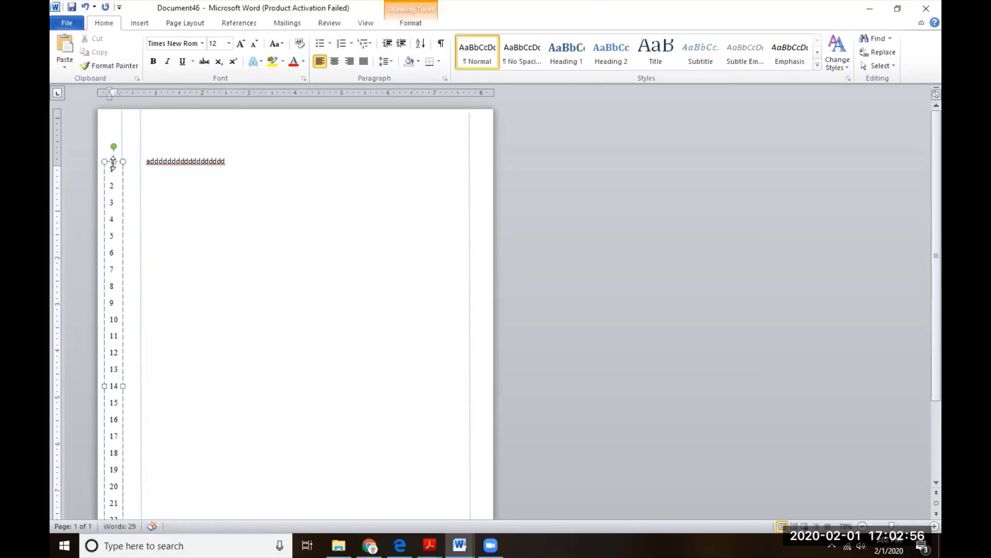
{"action": "left_click", "coordinate": [112, 159]}
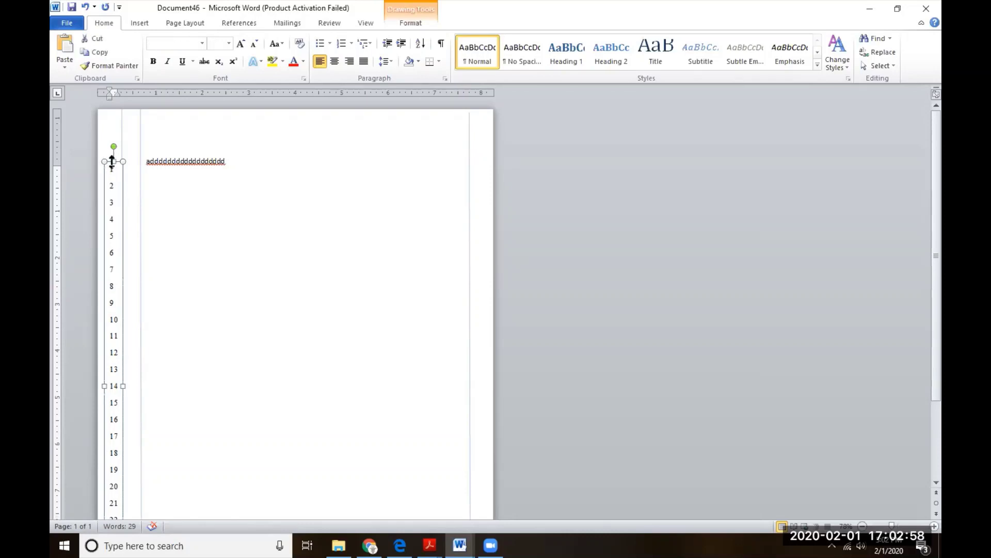
{"action": "left_click_drag", "start_coordinate": [110, 162], "coordinate": [110, 157]}
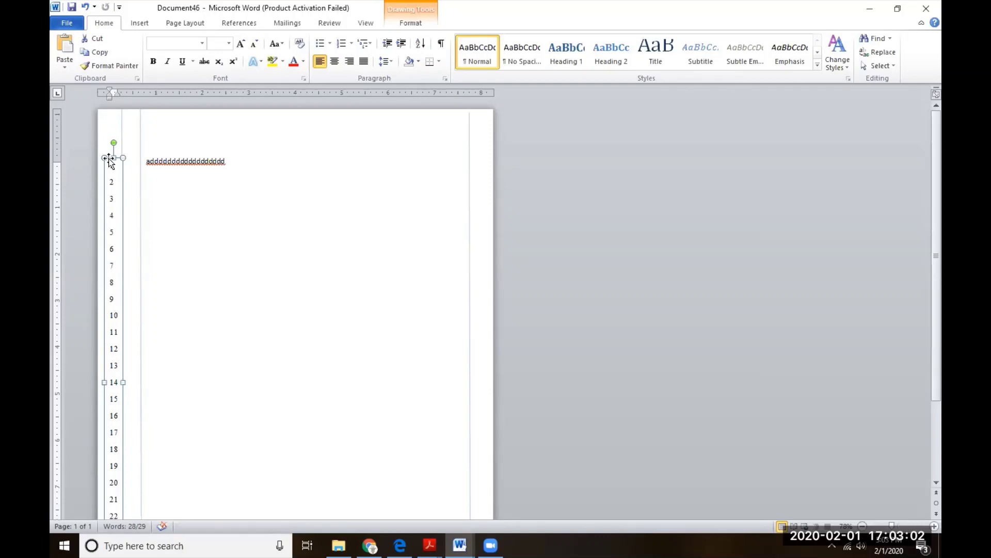
{"action": "left_click", "coordinate": [110, 156]}
- Add two more lines of filler letters beside numbers 2 and 3 to test the line alignment
{"action": "left_click_drag", "start_coordinate": [226, 168], "coordinate": [229, 163]}
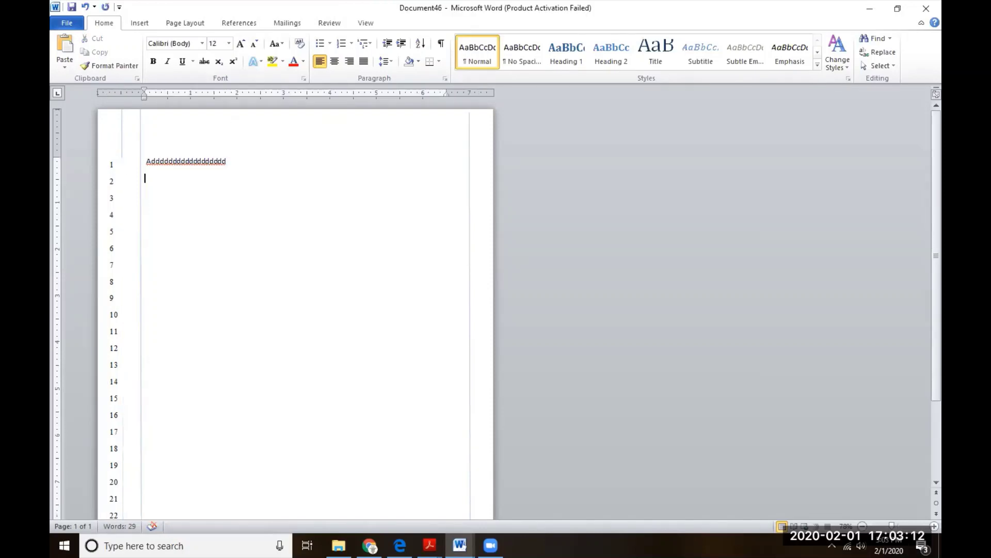
{"action": "type", "text": "aaaaaaaaaaaaaaaaaa"}
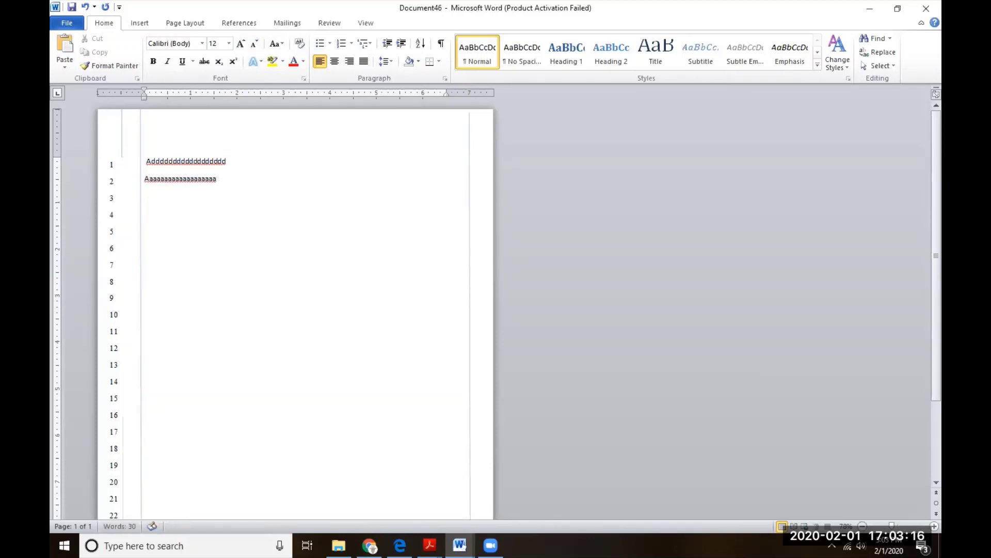
{"action": "type", "text": "a aaaaaaaaaaaaaaa"}
{"action": "left_click_drag", "start_coordinate": [158, 432], "coordinate": [154, 429]}
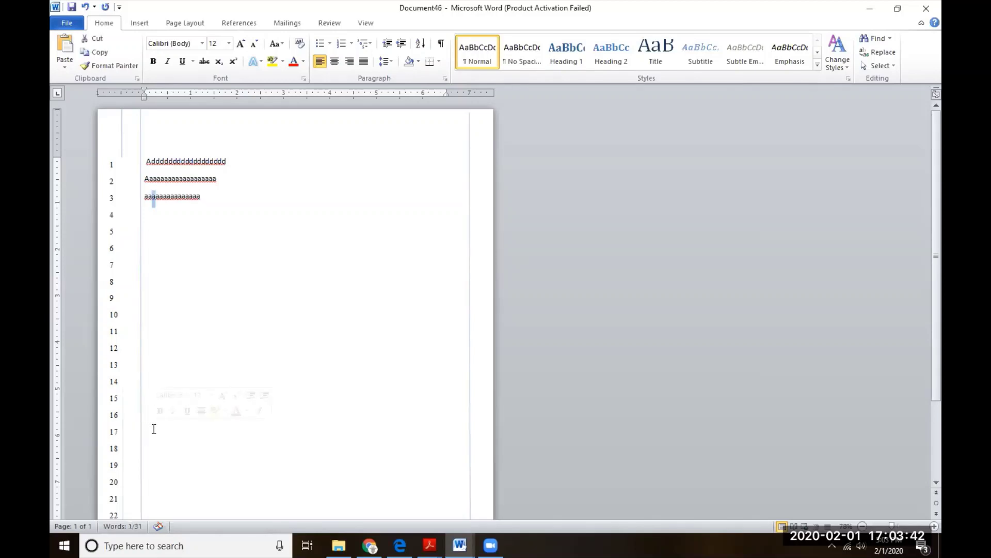
{"action": "type", "text": "z"}
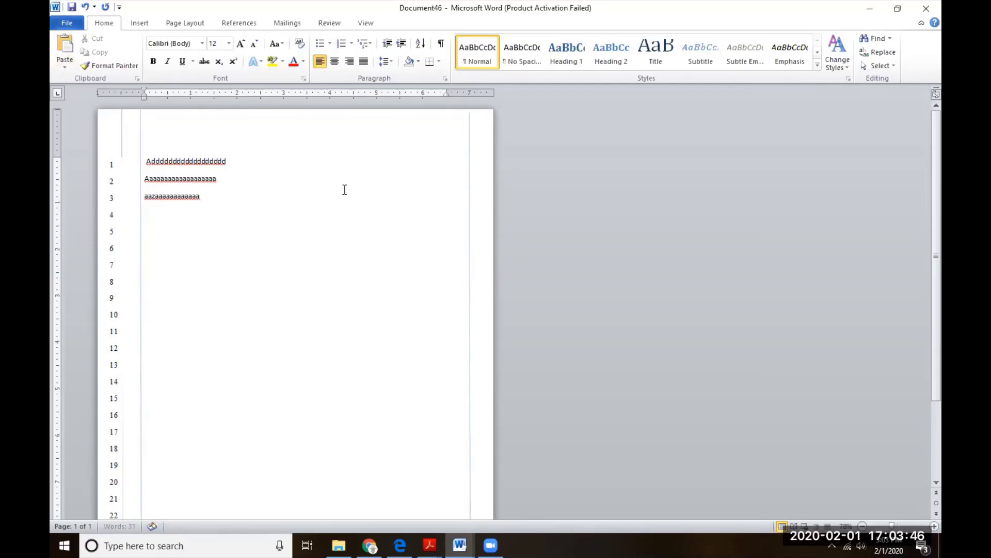
- Change the font of the three filler lines to Times New Roman and select line numbers 1 to 9 to compare
{"action": "scroll", "coordinate": [306, 200], "scroll_direction": "down", "scroll_amount": 1}
{"action": "scroll", "coordinate": [307, 193], "scroll_direction": "up", "scroll_amount": 1}
{"action": "left_click_drag", "start_coordinate": [202, 196], "coordinate": [149, 152]}
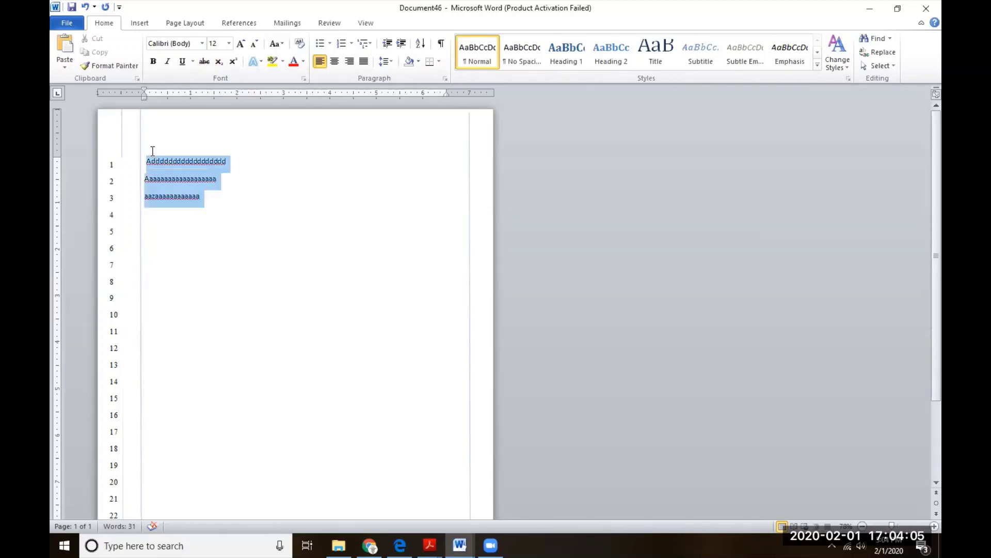
{"action": "left_click", "coordinate": [202, 43]}
{"action": "left_click", "coordinate": [191, 119]}
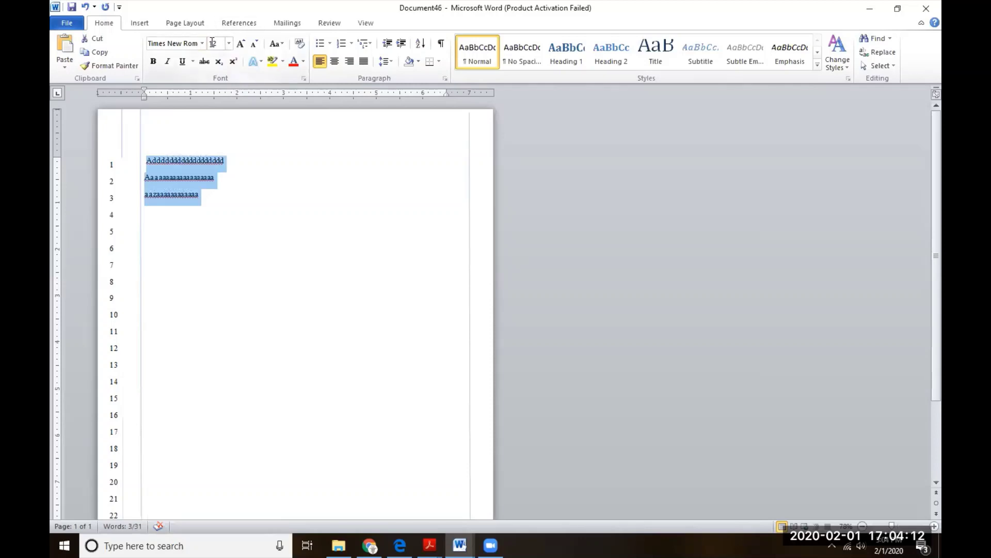
{"action": "left_click", "coordinate": [219, 187]}
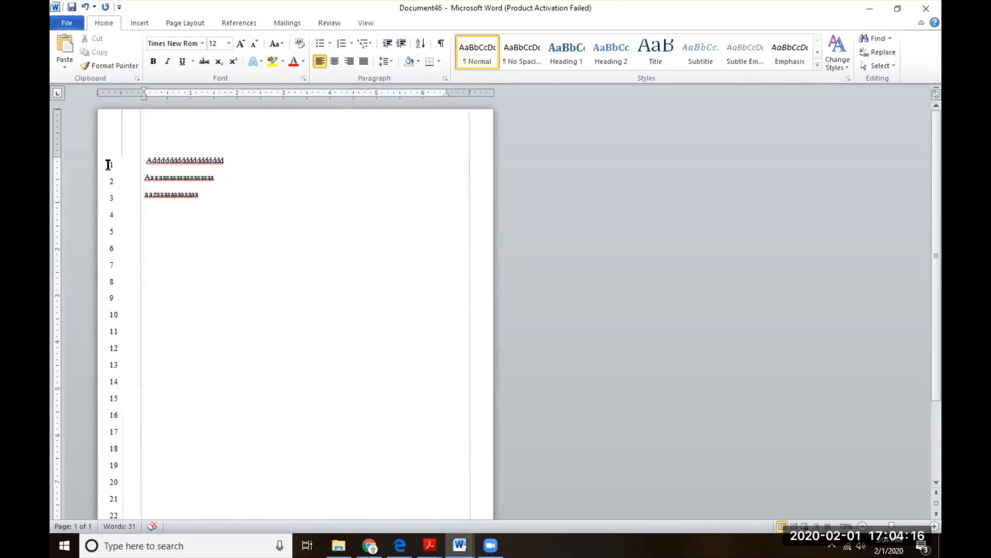
{"action": "left_click_drag", "start_coordinate": [109, 164], "coordinate": [115, 300]}
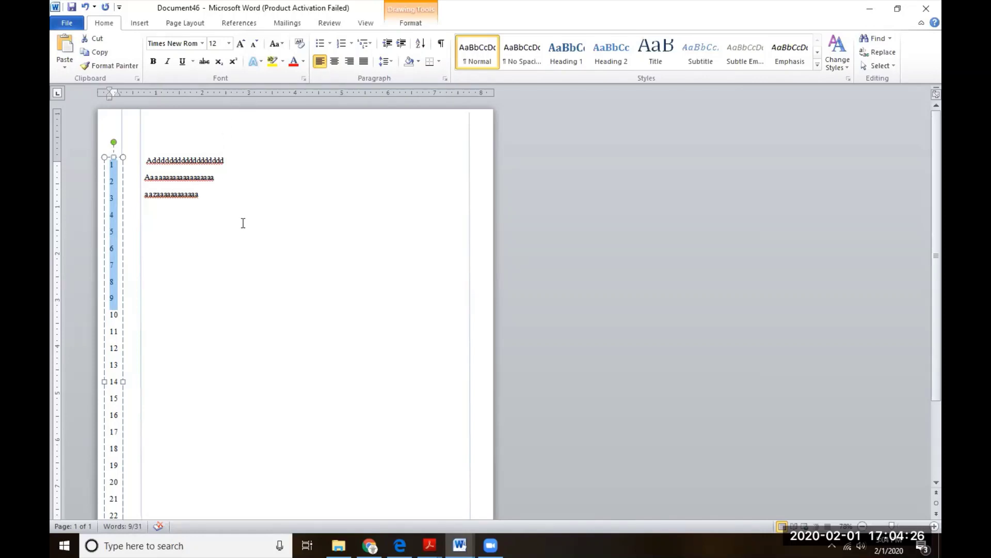
{"action": "right_click", "coordinate": [260, 238]}
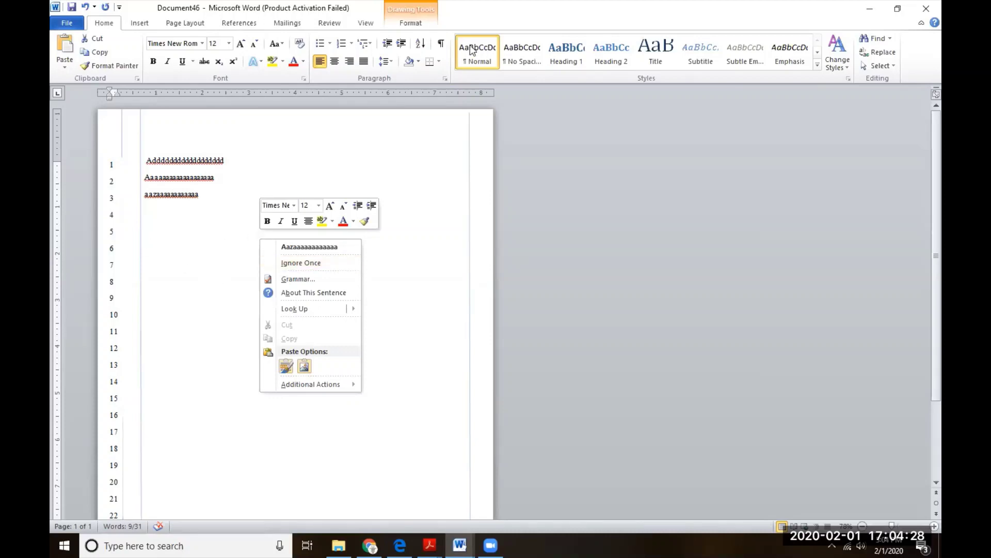
- Draw a horizontal line about 2.2" long from the left margin rule beside number 4 and apply the thin black line style
{"action": "left_click", "coordinate": [138, 23]}
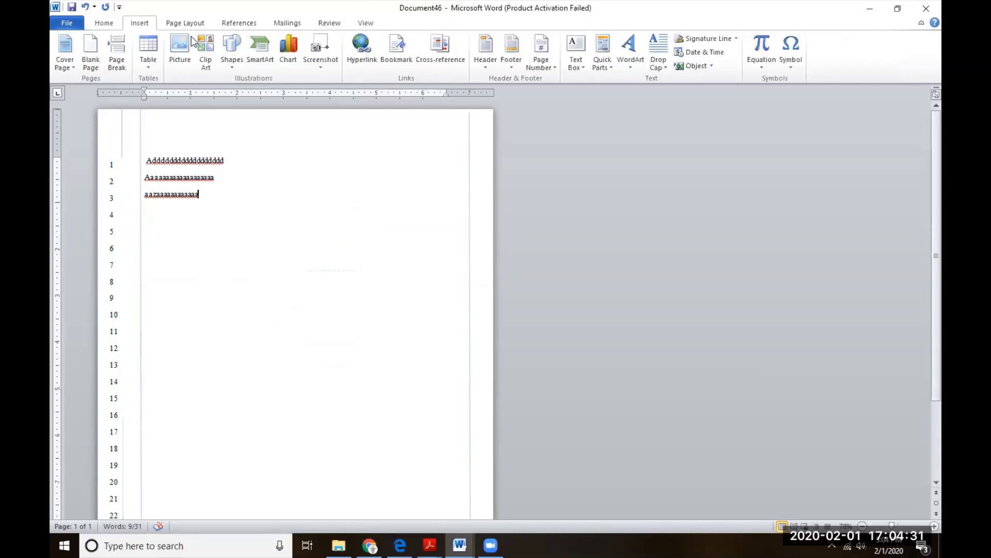
{"action": "left_click", "coordinate": [230, 58]}
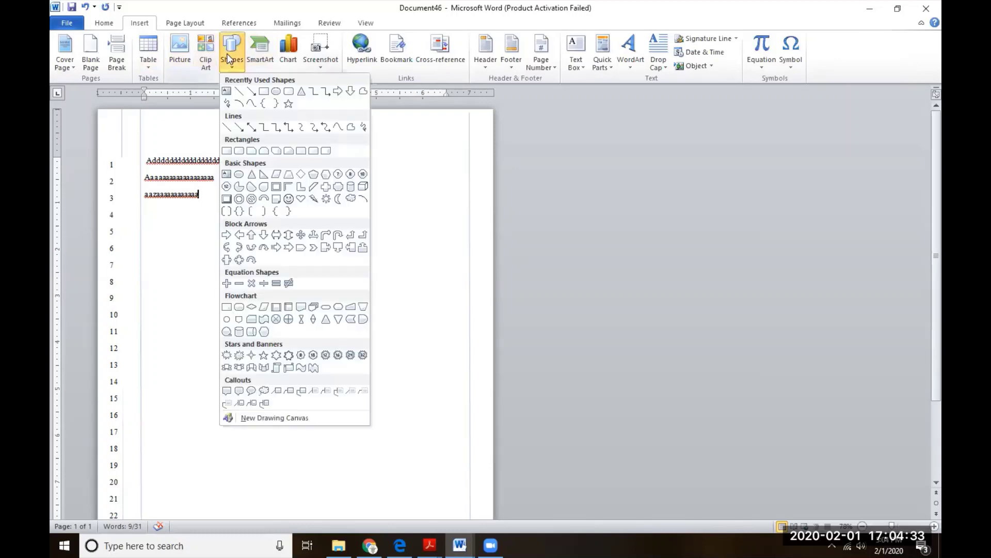
{"action": "left_click", "coordinate": [238, 92]}
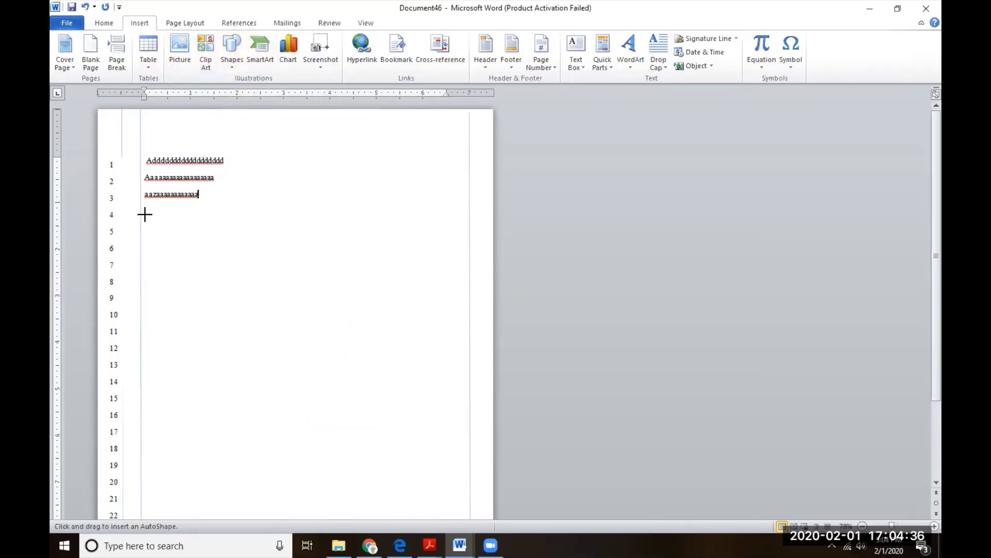
{"action": "left_click_drag", "start_coordinate": [147, 216], "coordinate": [244, 216]}
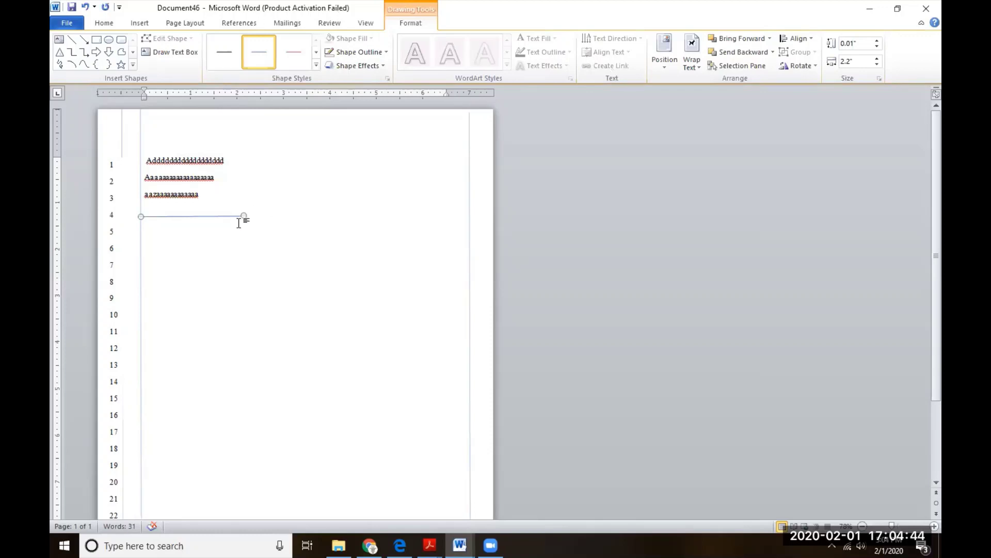
{"action": "left_click", "coordinate": [225, 50]}
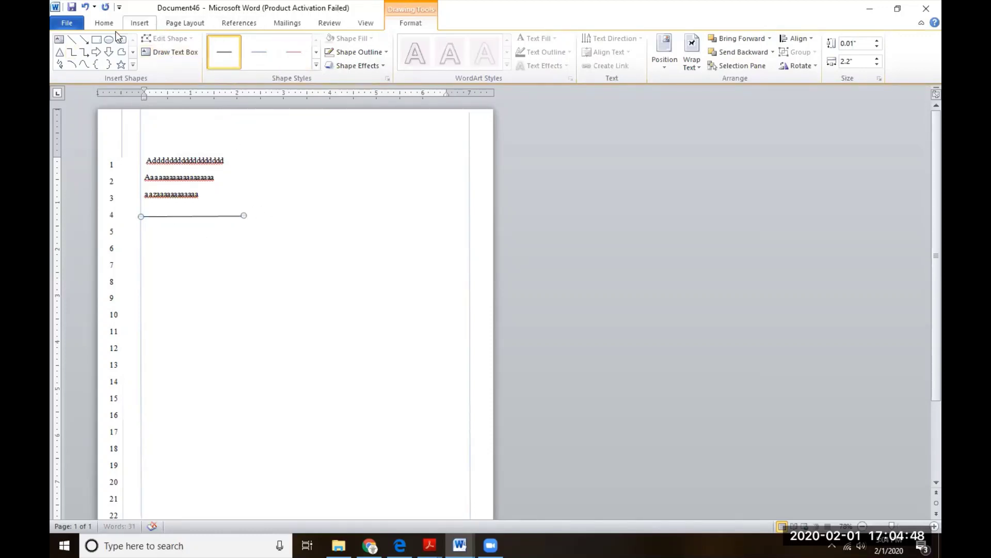
- Draw a vertical line about 1.33" tall from the free end of the horizontal line up past number 1, closing the caption box
{"action": "left_click", "coordinate": [73, 40]}
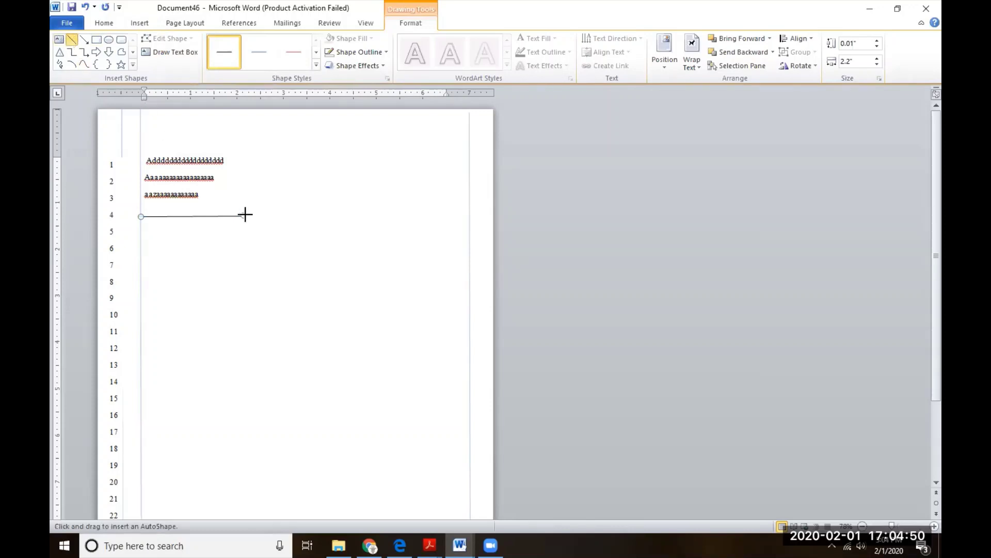
{"action": "left_click_drag", "start_coordinate": [244, 216], "coordinate": [243, 153]}
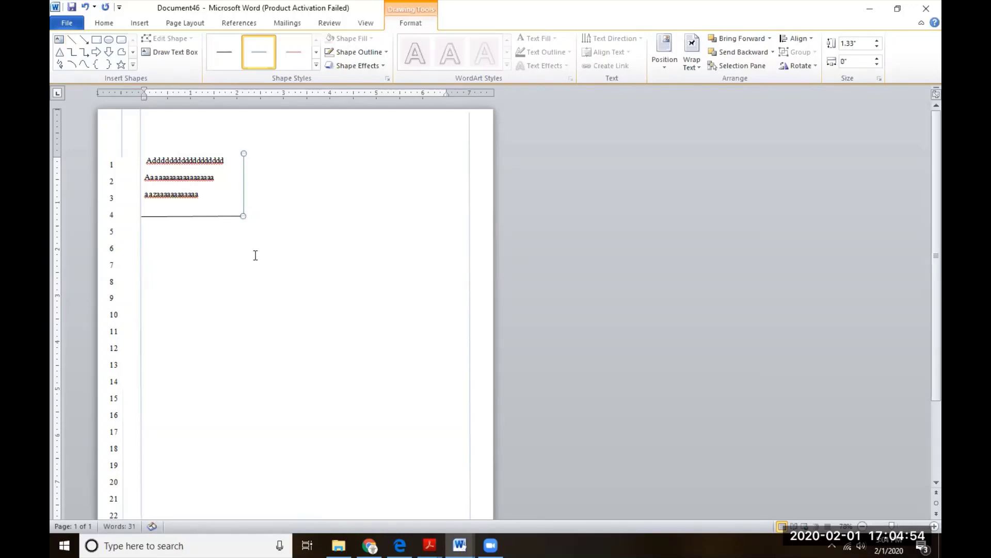
{"action": "left_click", "coordinate": [186, 264]}
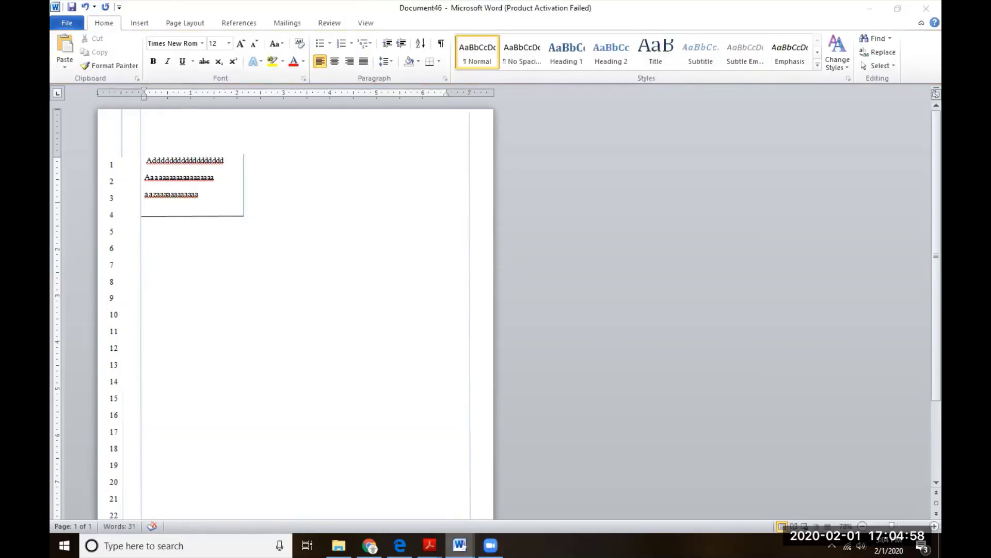
- Review the caption box and signature layout in the PLEADING PAPER NEW document, then return to Document46
{"action": "mouse_move", "coordinate": [460, 545]}
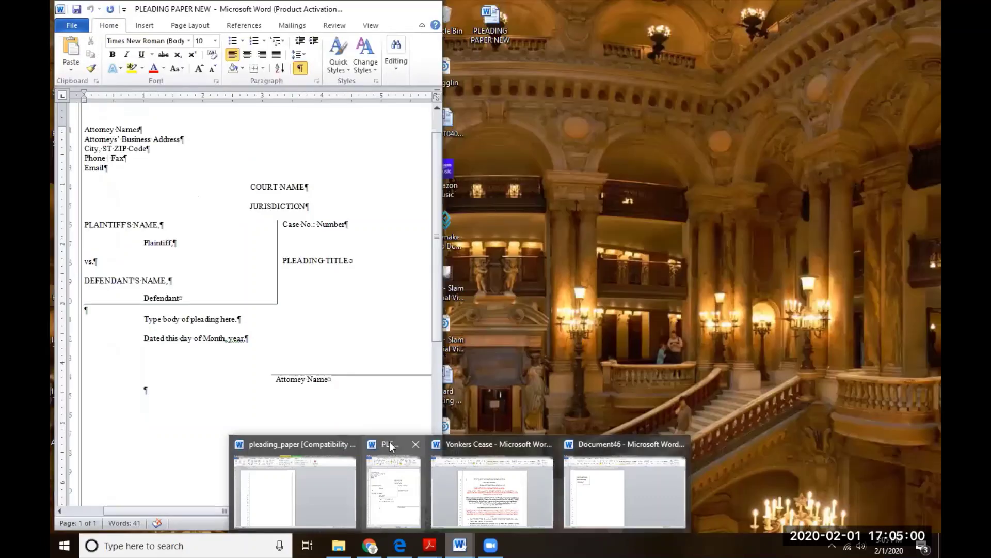
{"action": "left_click", "coordinate": [391, 447]}
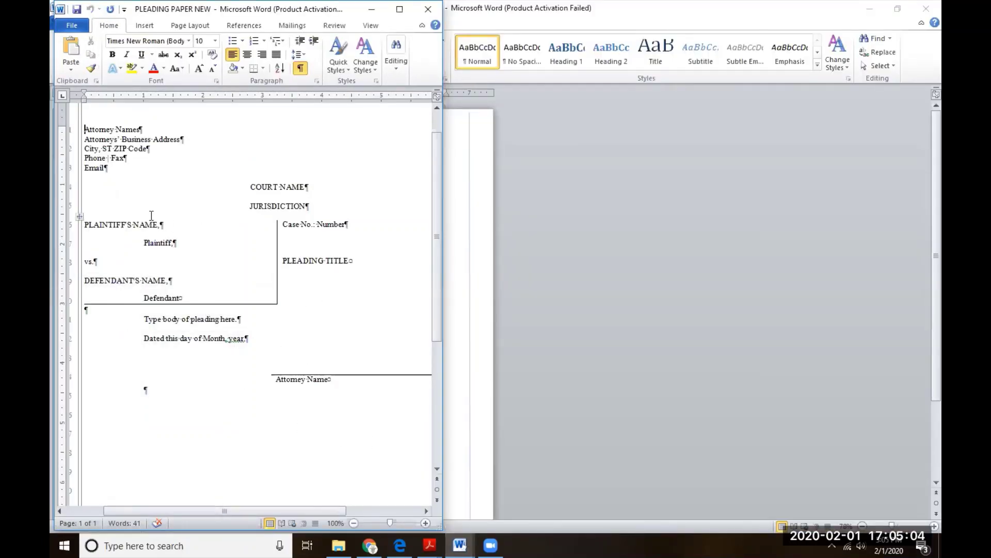
{"action": "scroll", "coordinate": [151, 216], "scroll_direction": "down", "scroll_amount": 4}
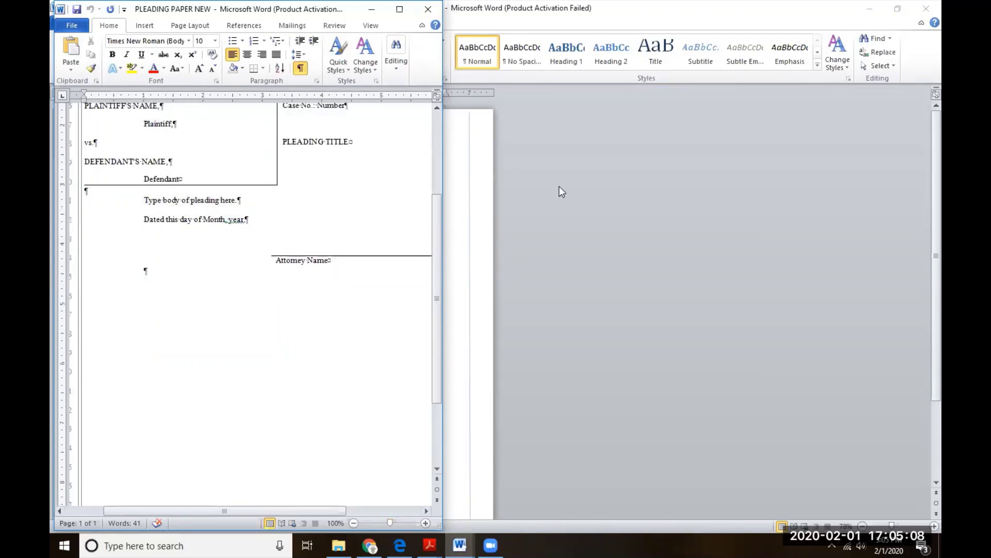
{"action": "left_click", "coordinate": [545, 210]}
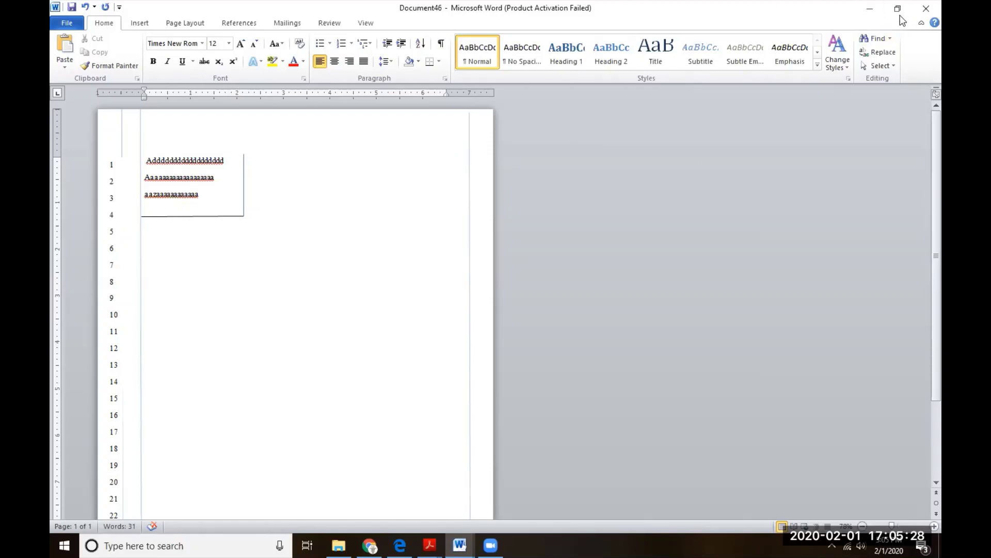
- Minimize Document46 and move the PLEADING PAPER NEW window toward the middle of the screen over pleading_paper
{"action": "left_click", "coordinate": [870, 10]}
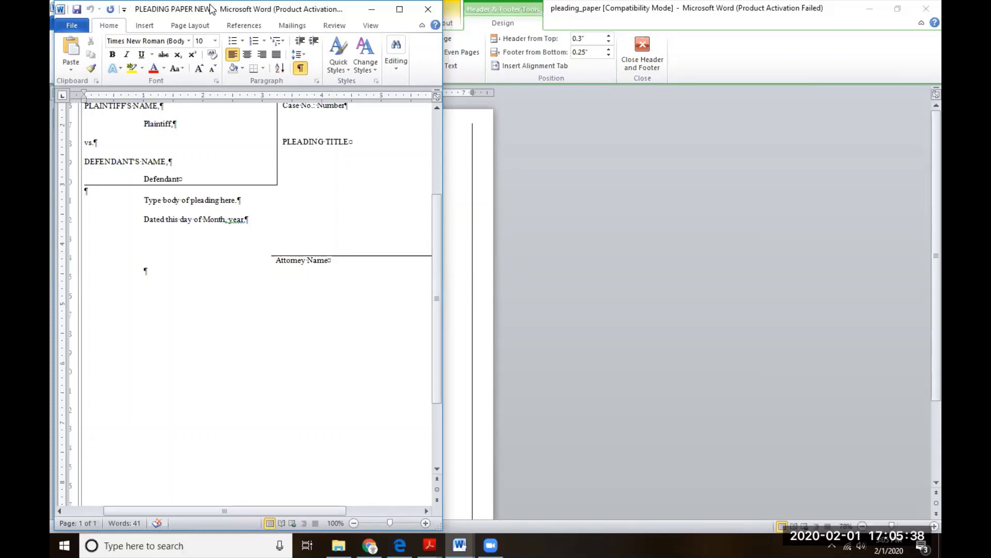
{"action": "left_click_drag", "start_coordinate": [210, 9], "coordinate": [489, 96]}
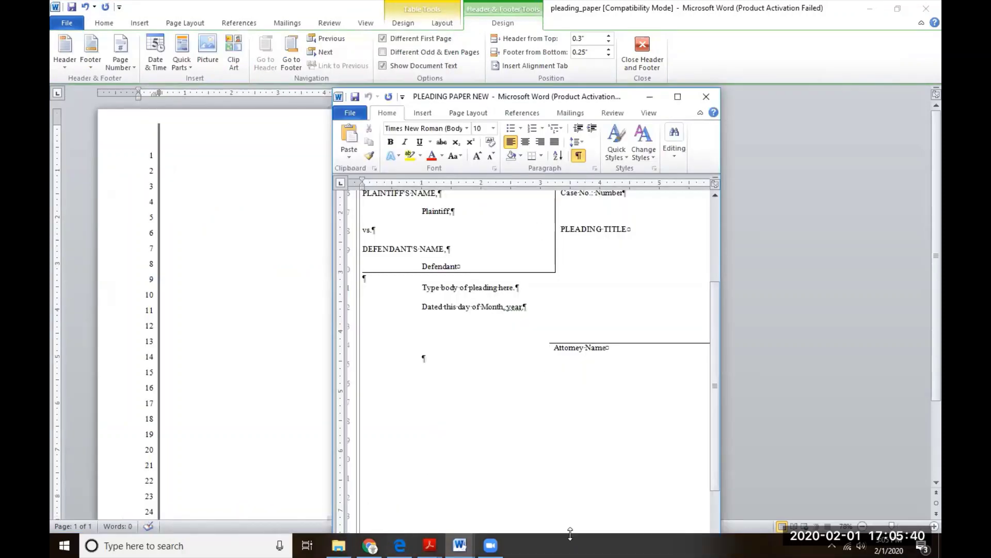